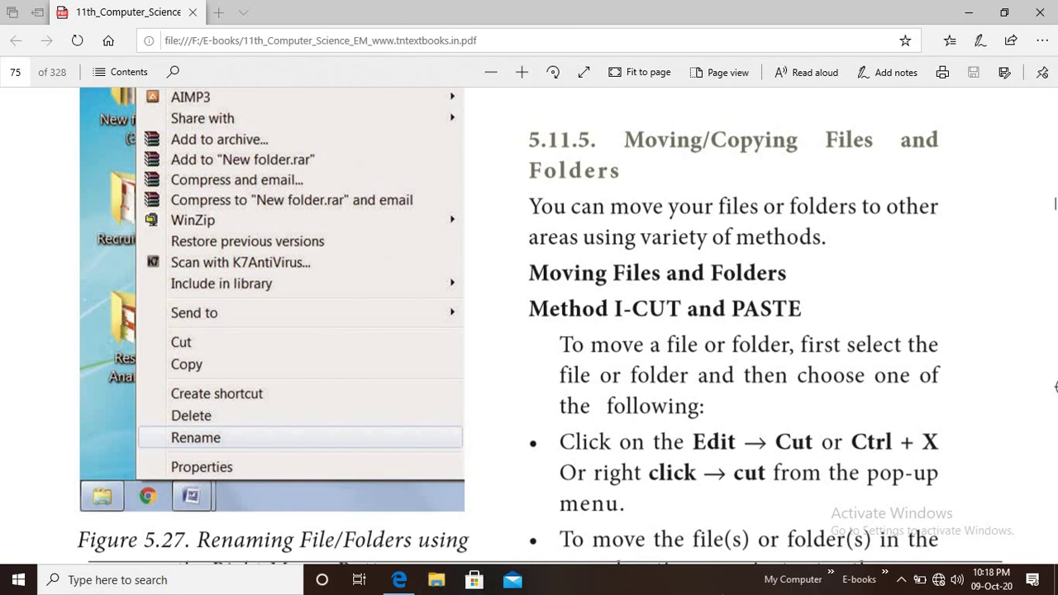
Read the textbook's Method I instructions on moving files and folders with Cut and Paste.
{"action": "scroll", "coordinate": [633, 351], "scroll_direction": "down", "scroll_amount": 2}
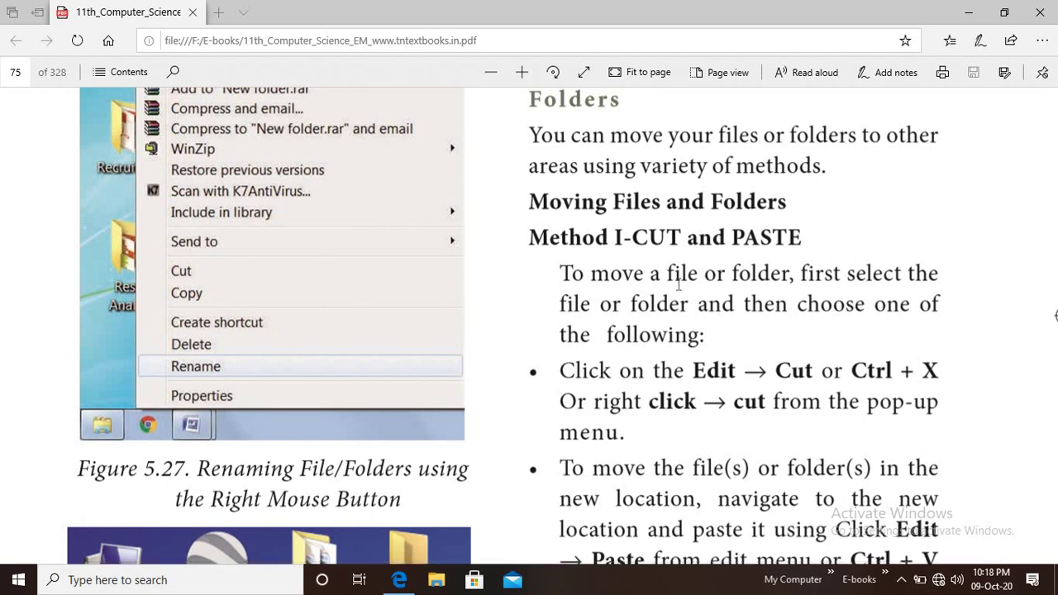
{"action": "scroll", "coordinate": [678, 285], "scroll_direction": "down", "scroll_amount": 2}
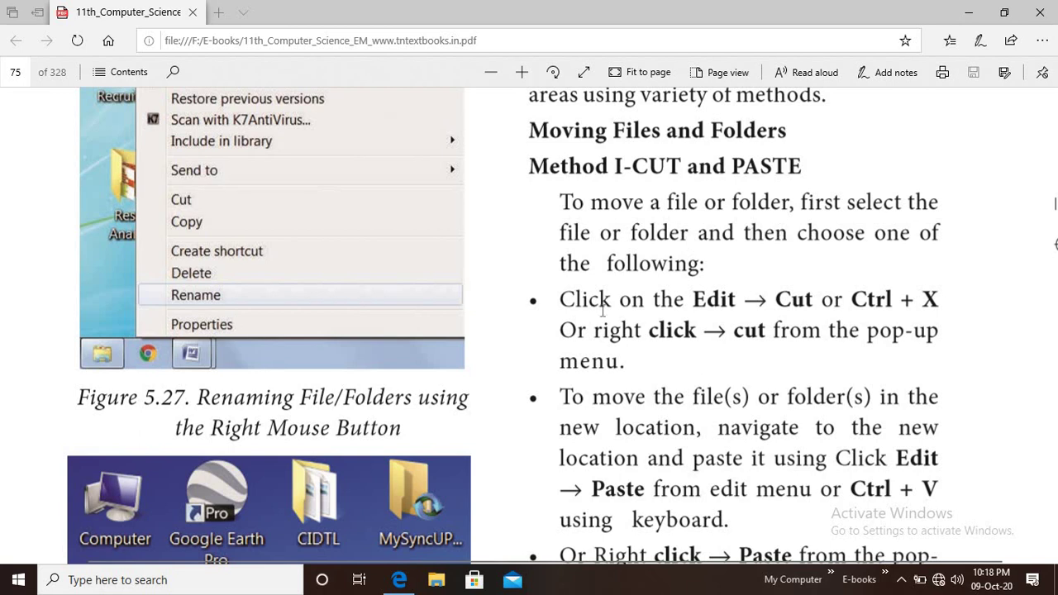
{"action": "scroll", "coordinate": [819, 289], "scroll_direction": "down", "scroll_amount": 2}
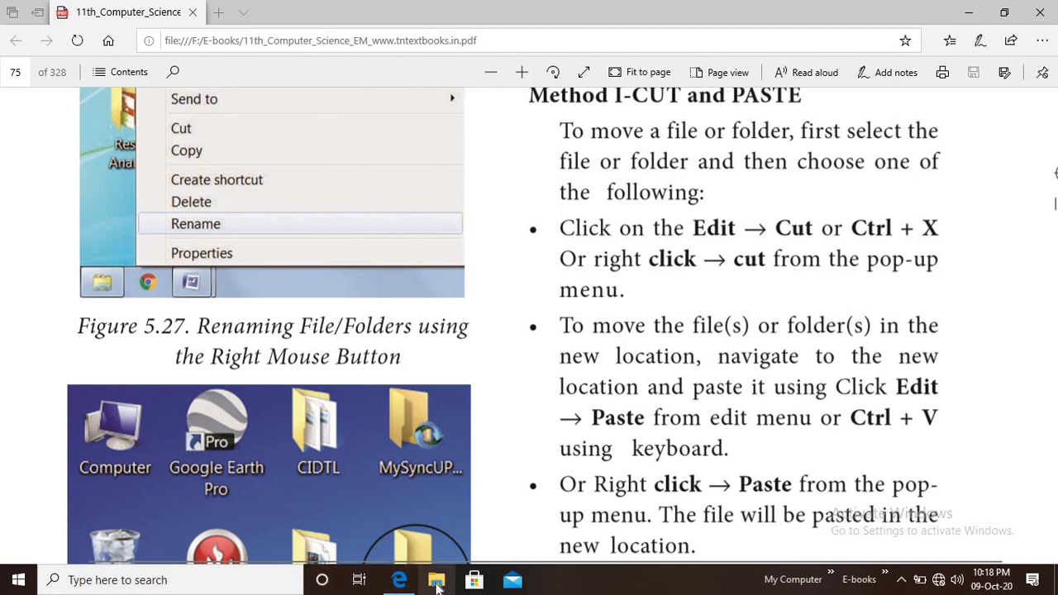
Switch to File Explorer, maximize its window and open the Photos and Videos (F:) drive.
{"action": "left_click", "coordinate": [433, 581]}
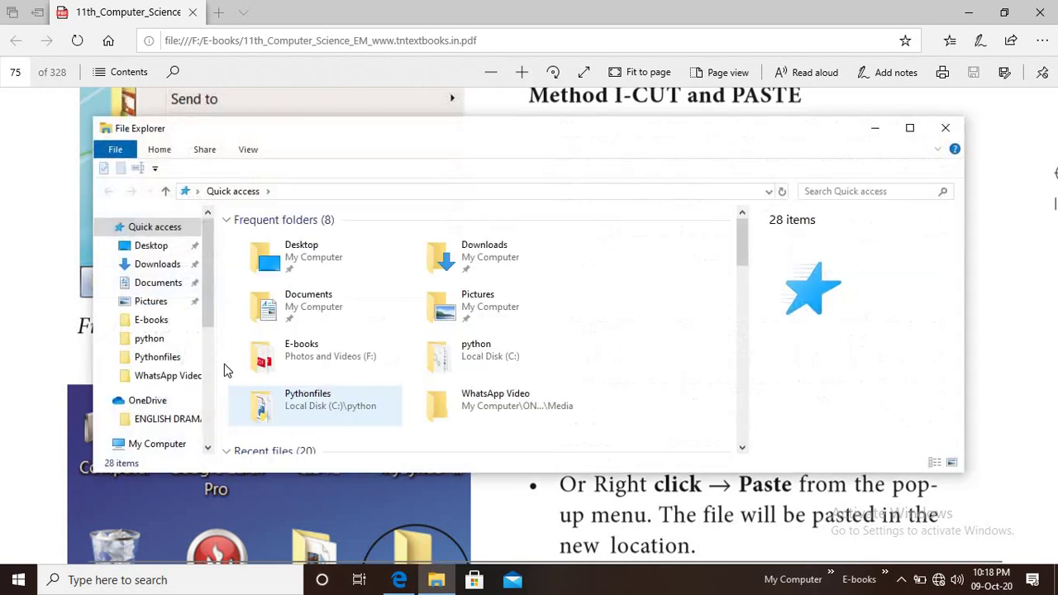
{"action": "scroll", "coordinate": [388, 291], "scroll_direction": "down", "scroll_amount": 2}
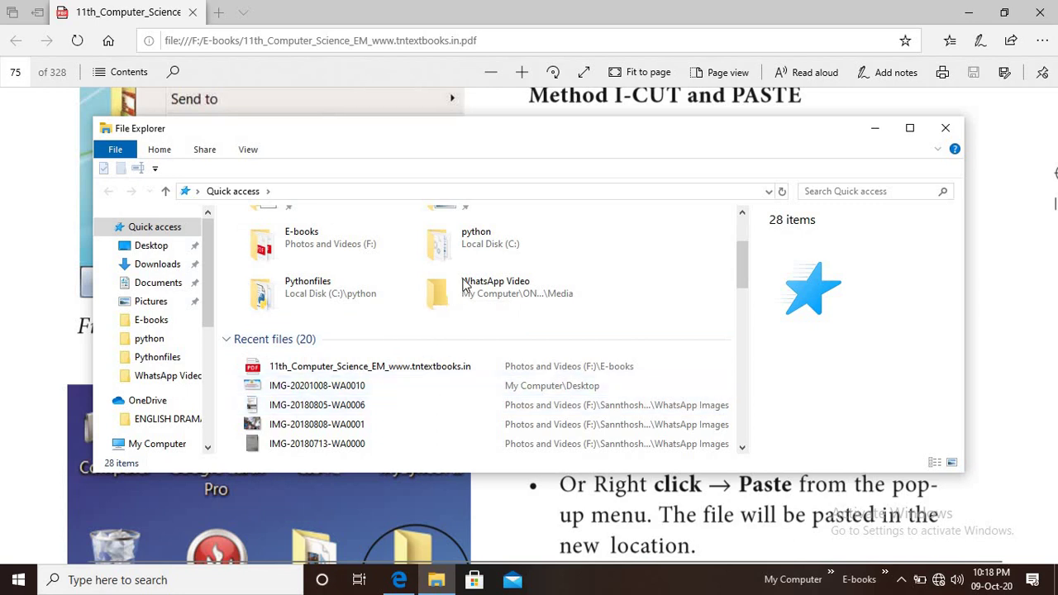
{"action": "double_click", "coordinate": [590, 130]}
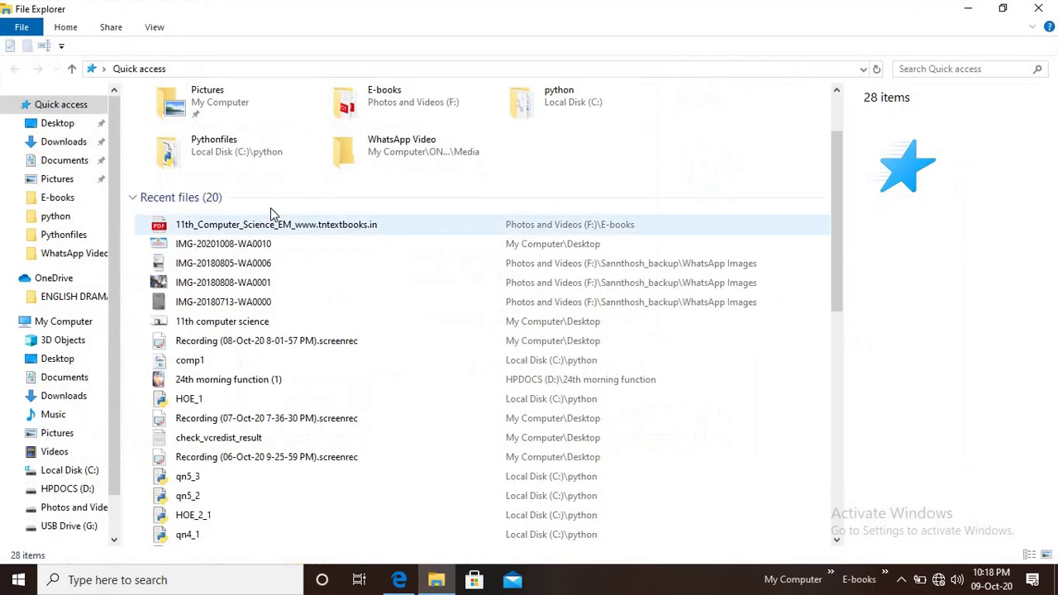
{"action": "left_click", "coordinate": [83, 508]}
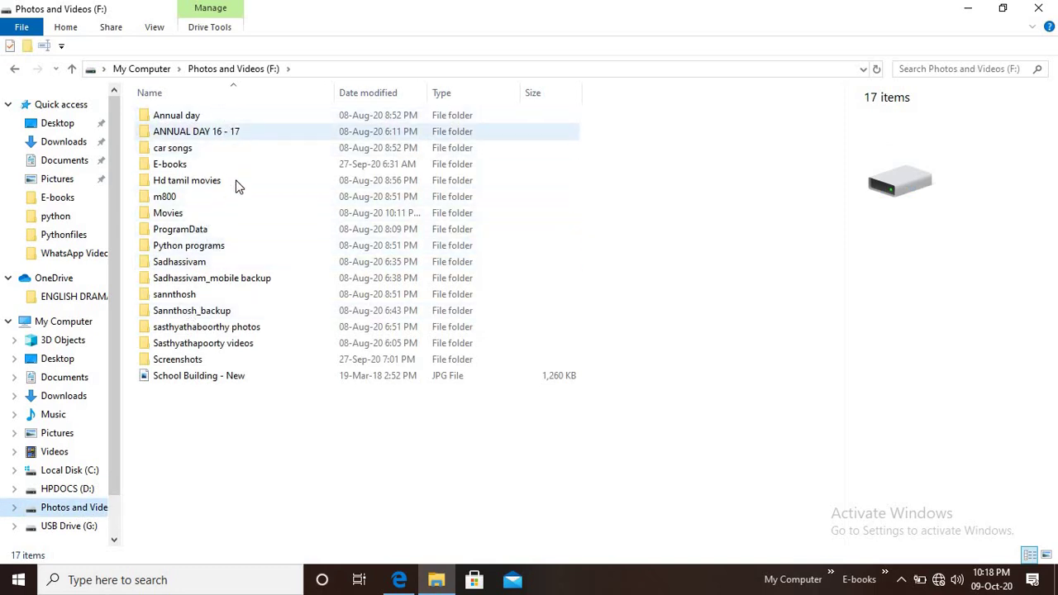
Cut the folder listed directly below the mobile backup folder on the Photos and Videos (F:) drive.
{"action": "left_click", "coordinate": [184, 302]}
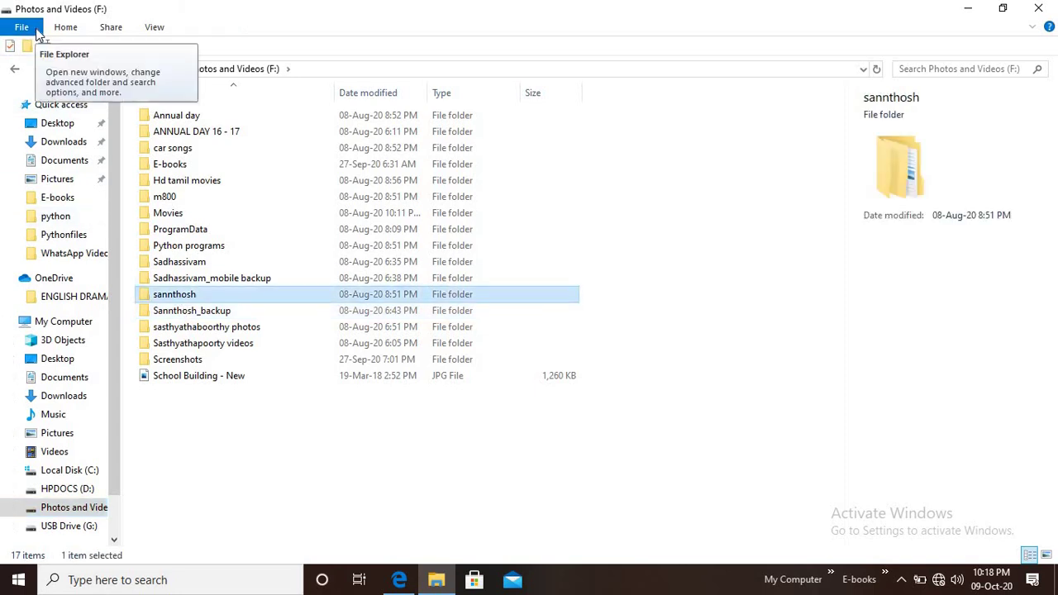
{"action": "left_click", "coordinate": [65, 29]}
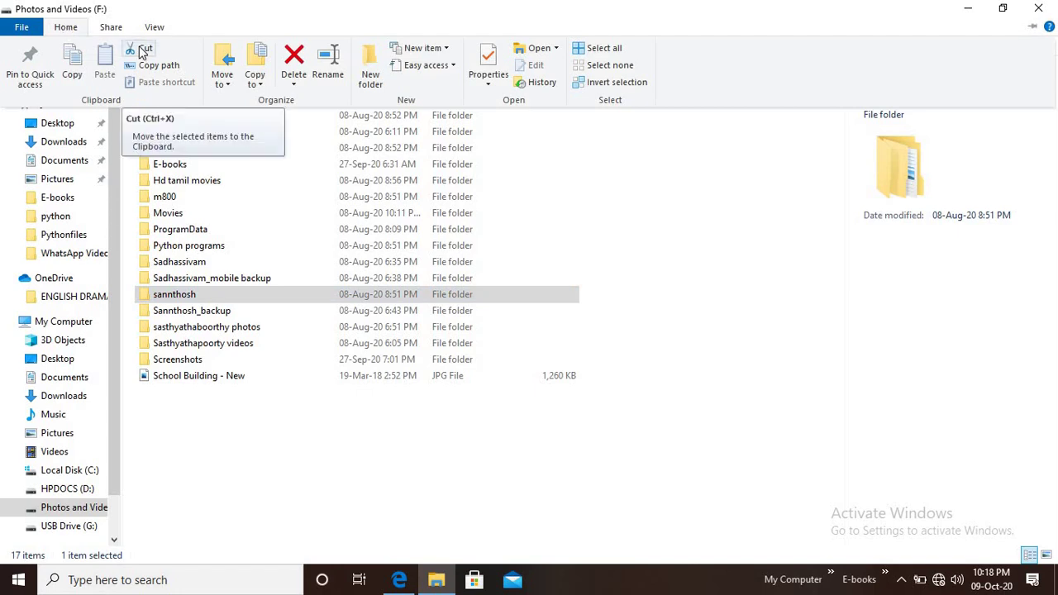
{"action": "left_click", "coordinate": [165, 299]}
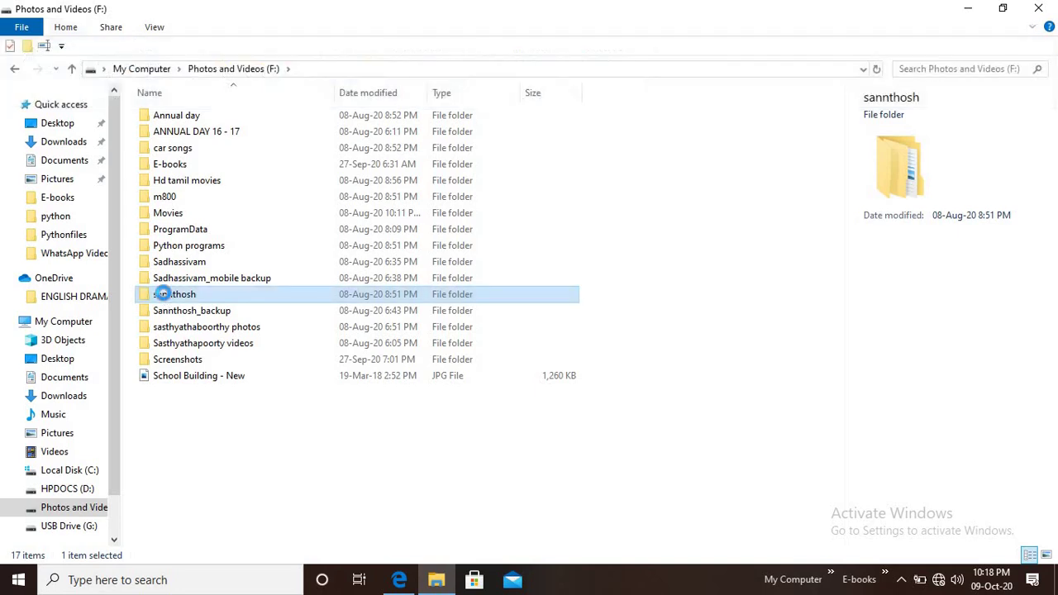
{"action": "right_click", "coordinate": [165, 299]}
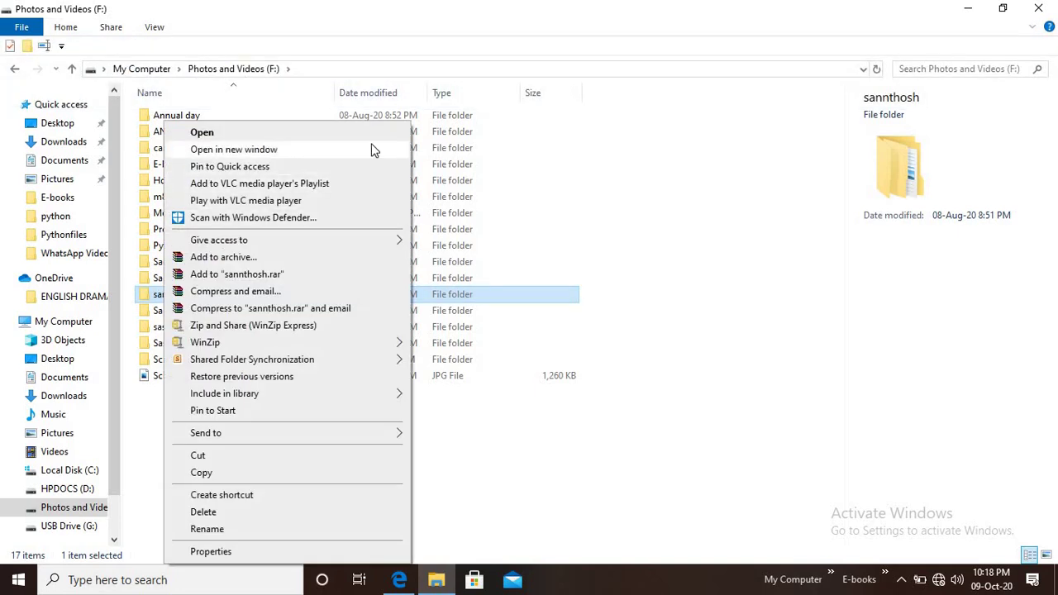
{"action": "left_click", "coordinate": [231, 462]}
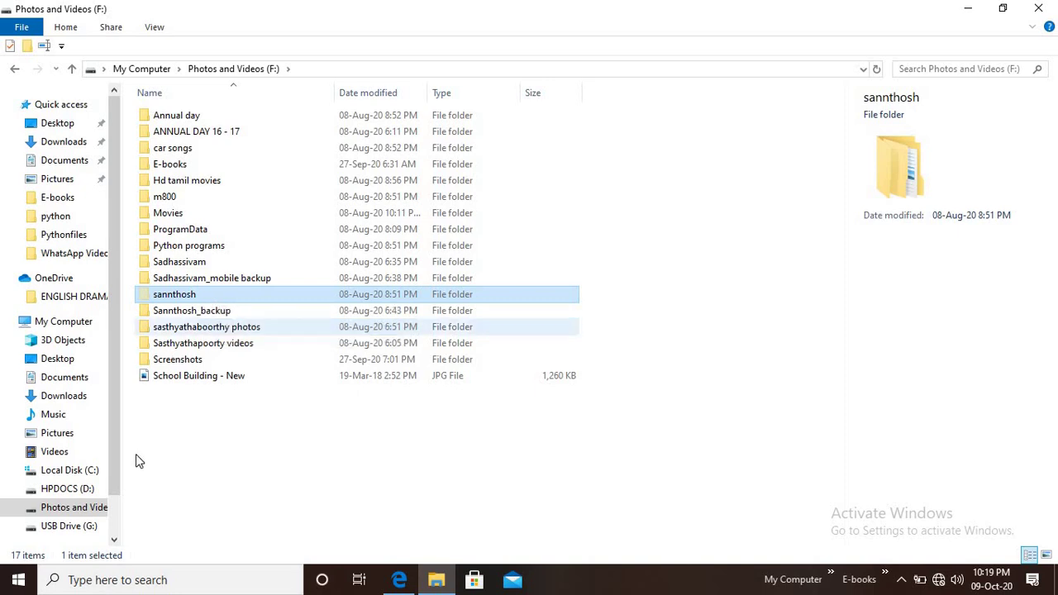
Paste the cut folder into the root of the HPDOCS (D:) drive.
{"action": "left_click", "coordinate": [76, 493]}
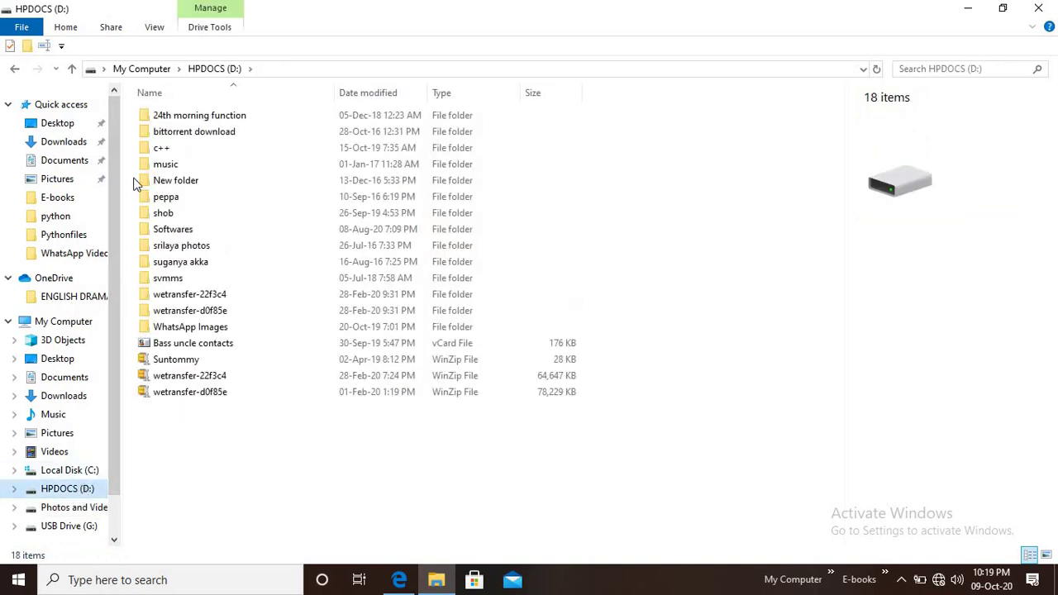
{"action": "left_click", "coordinate": [66, 27]}
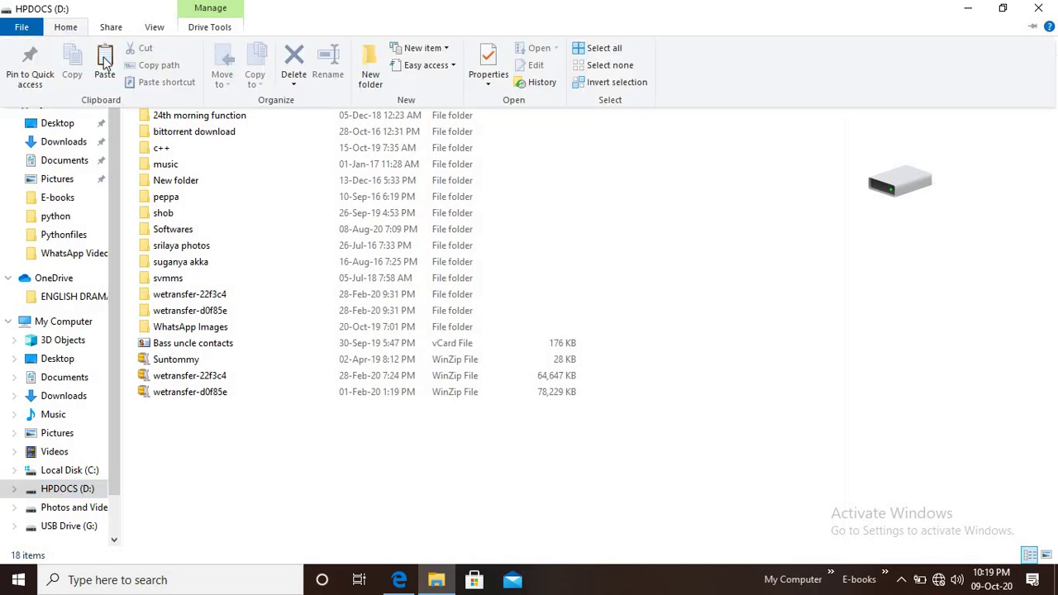
{"action": "left_click", "coordinate": [219, 450]}
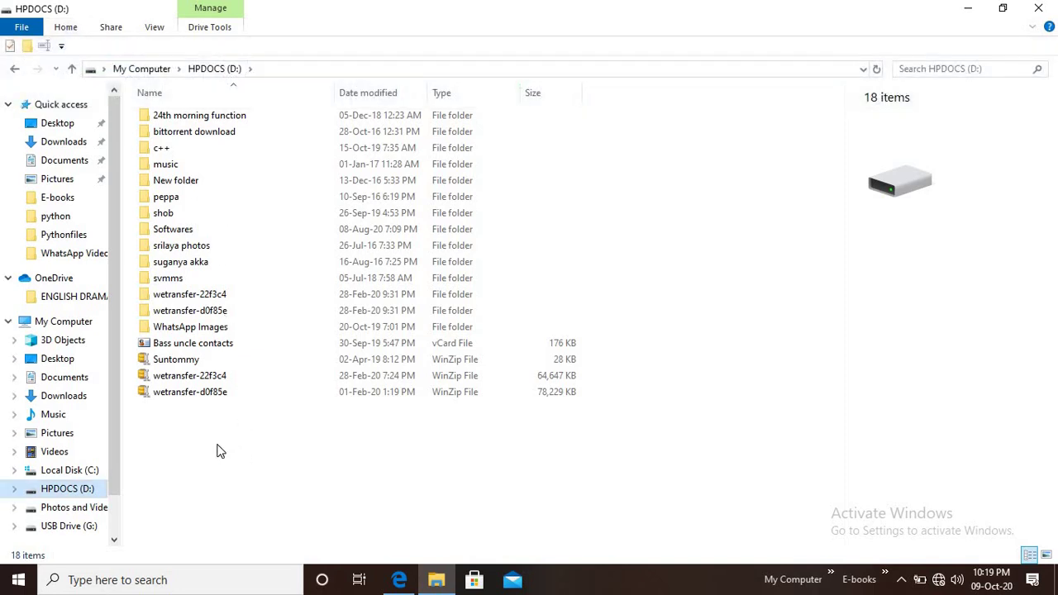
{"action": "right_click", "coordinate": [219, 450]}
{"action": "left_click", "coordinate": [272, 330]}
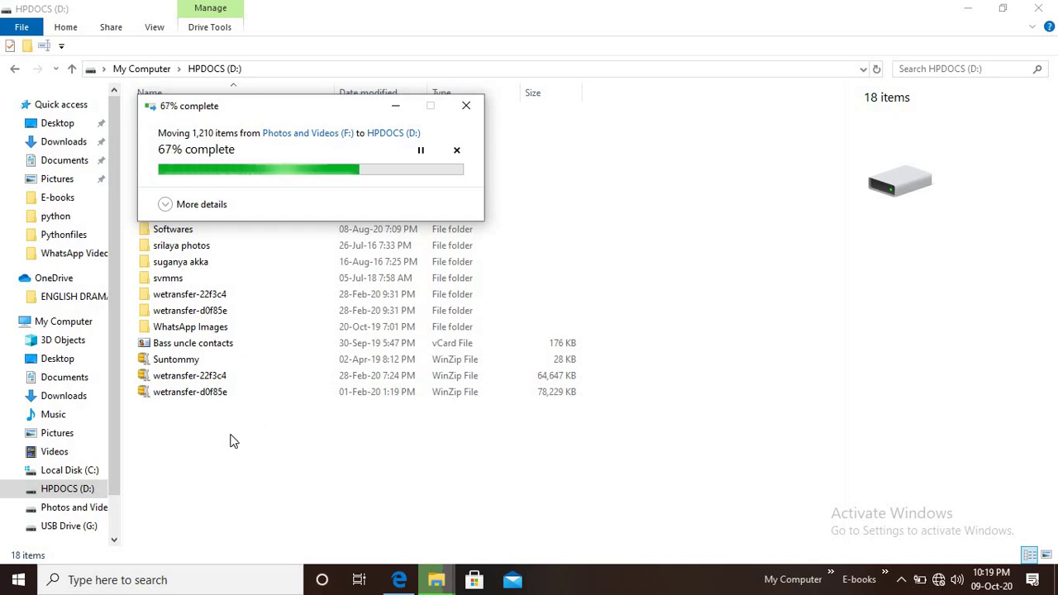
Switch to Edge to review the textbook's paste instructions, and return to File Explorer.
{"action": "left_click", "coordinate": [399, 578]}
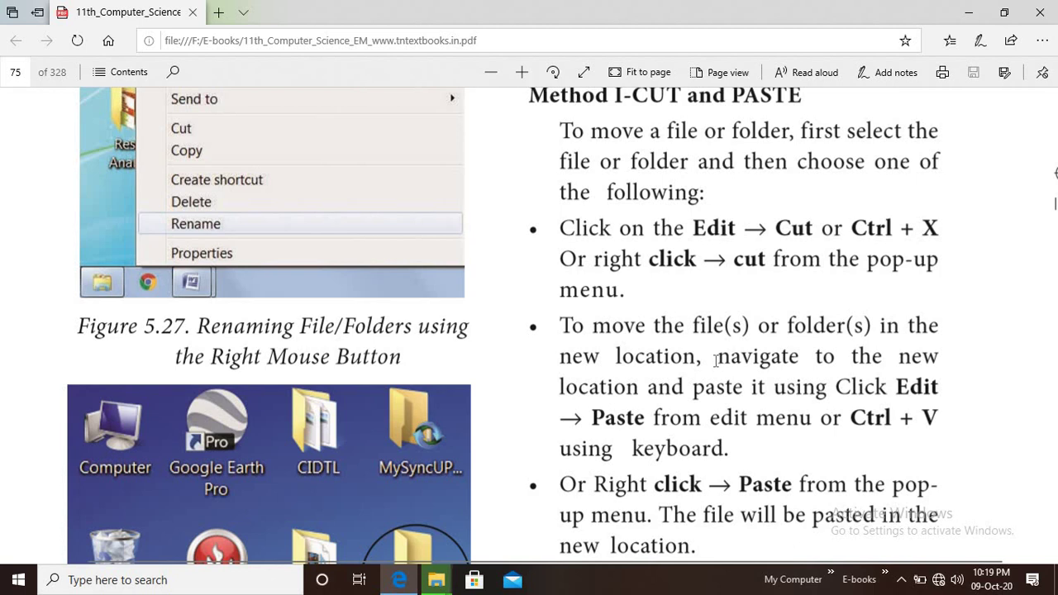
{"action": "scroll", "coordinate": [711, 386], "scroll_direction": "down", "scroll_amount": 1}
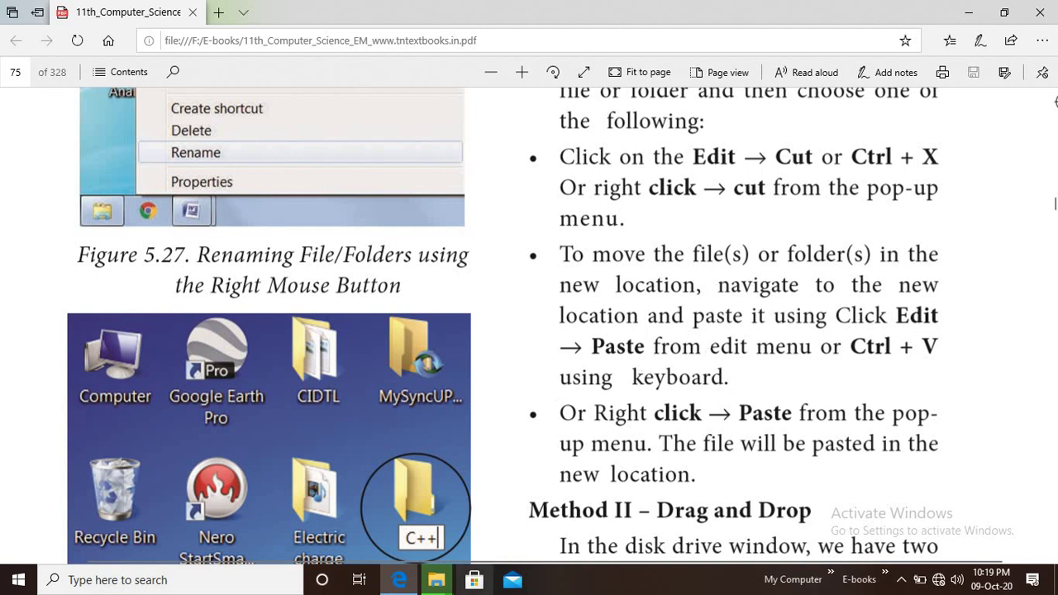
{"action": "left_click", "coordinate": [433, 585]}
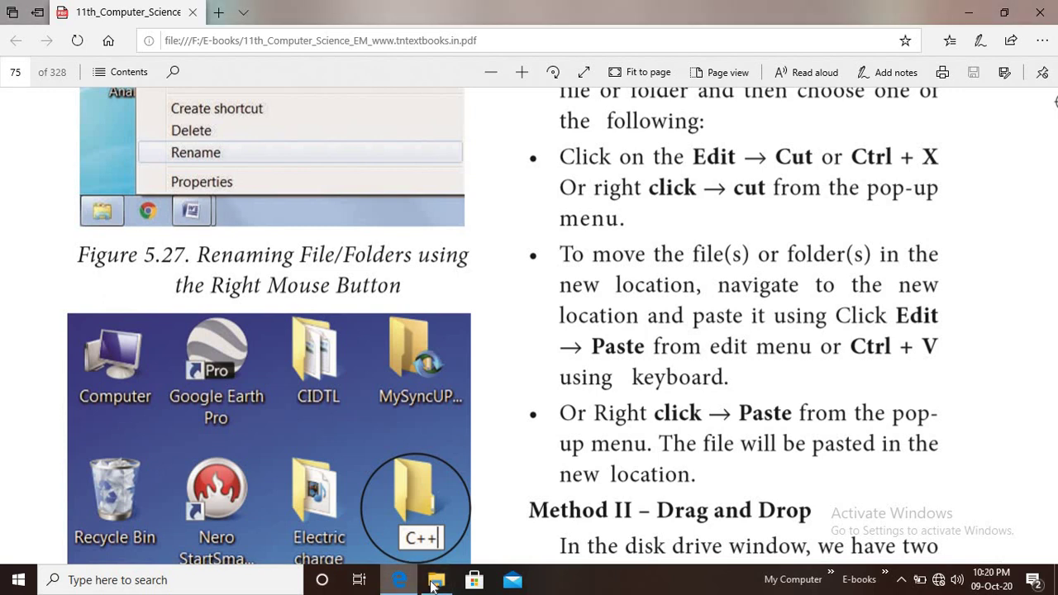
{"action": "left_click", "coordinate": [433, 585]}
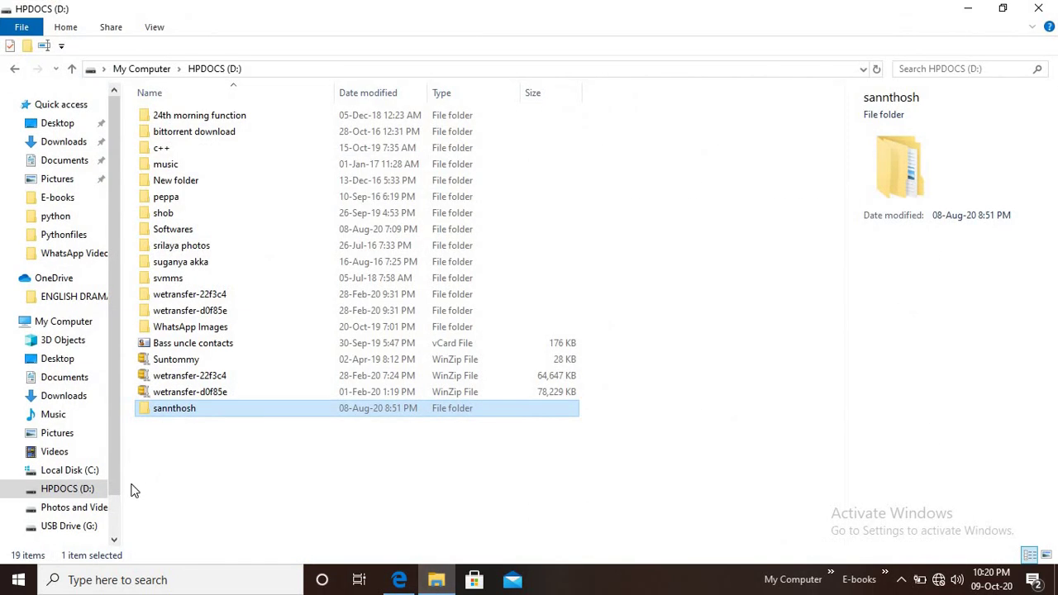
Compare the contents of the Photos and Videos (F:) and HPDOCS (D:) drives to check the folder move.
{"action": "left_click", "coordinate": [93, 509]}
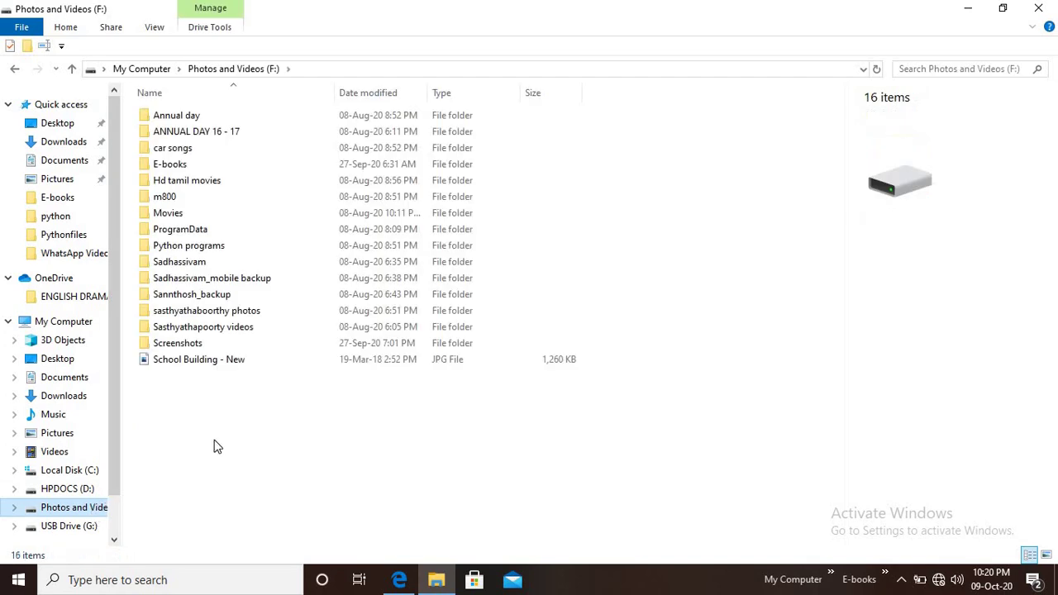
{"action": "left_click", "coordinate": [201, 258]}
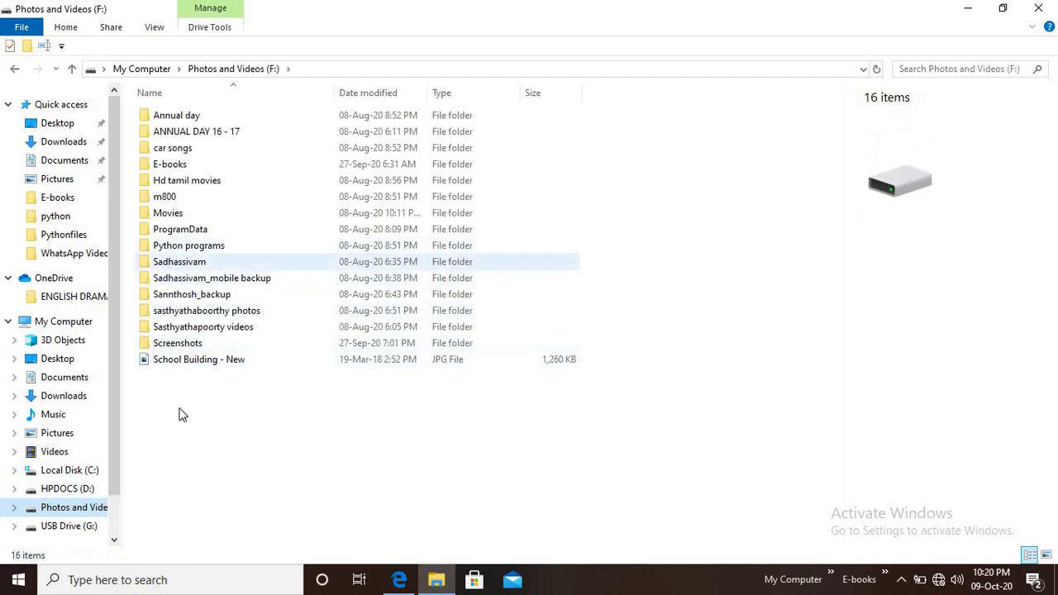
{"action": "left_click", "coordinate": [89, 490]}
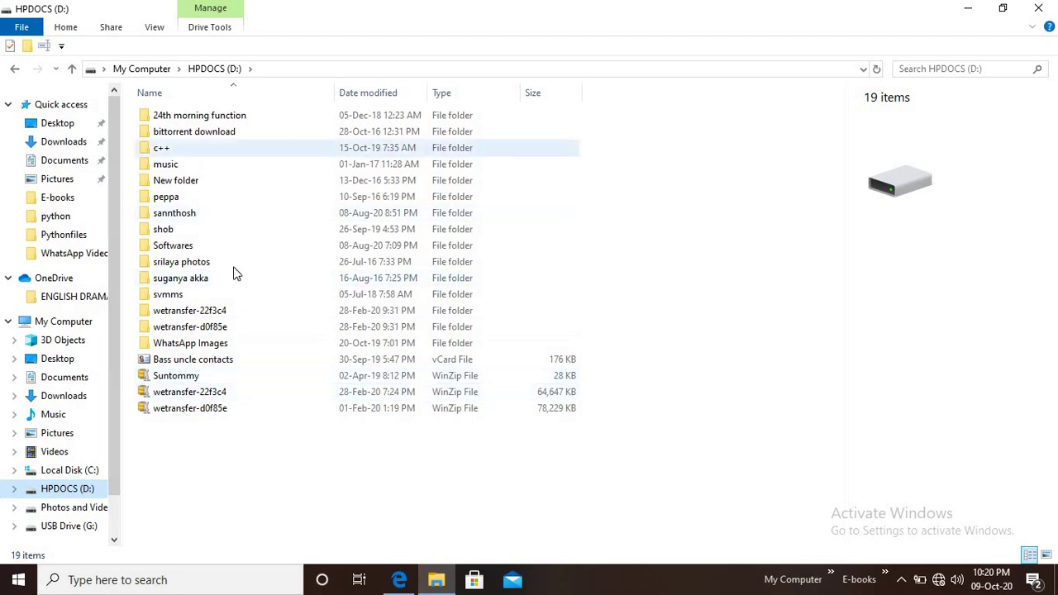
{"action": "left_click", "coordinate": [204, 222]}
{"action": "left_click", "coordinate": [76, 505]}
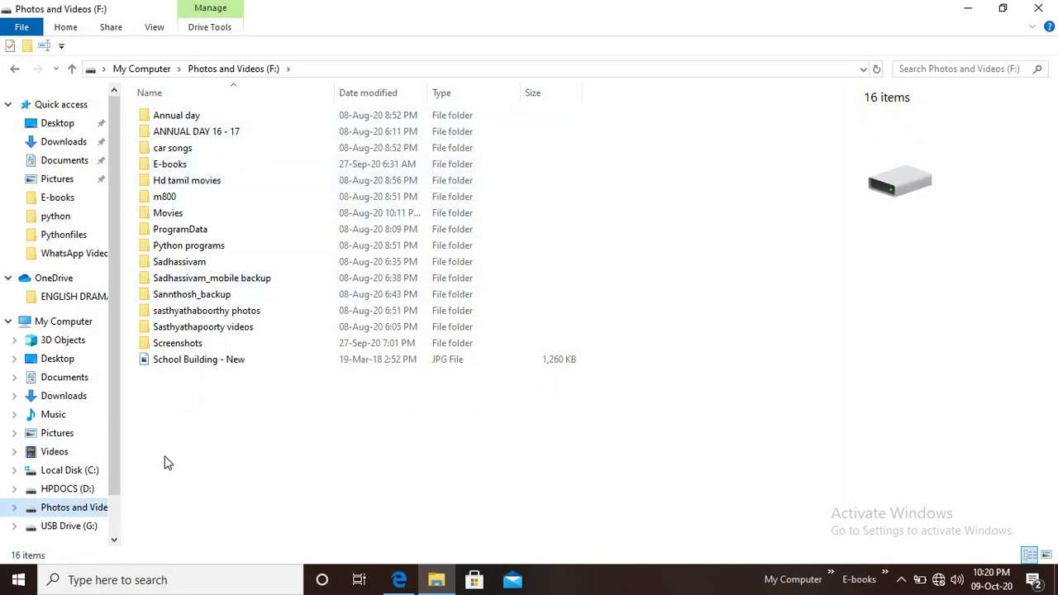
{"action": "left_click", "coordinate": [85, 488]}
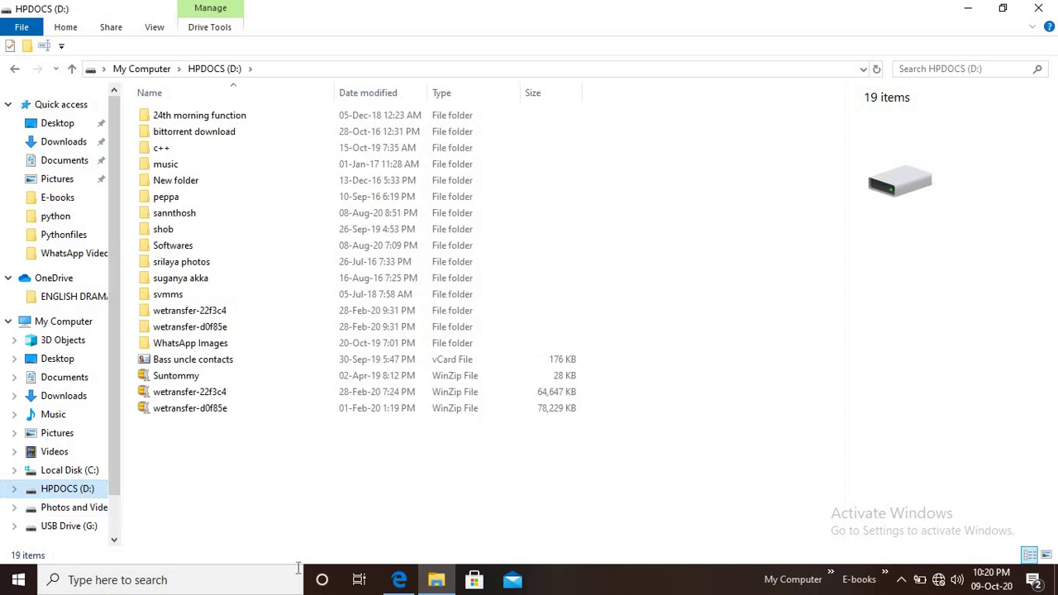
Switch to Edge and read the textbook's Method II – Drag and Drop section on the left and right panes.
{"action": "mouse_move", "coordinate": [394, 585]}
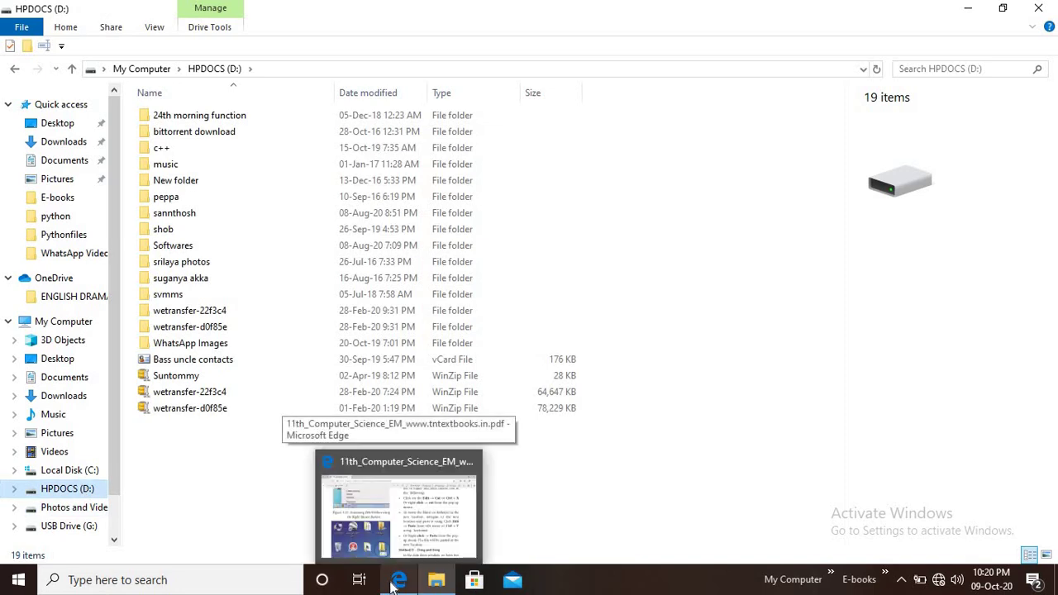
{"action": "left_click", "coordinate": [395, 583]}
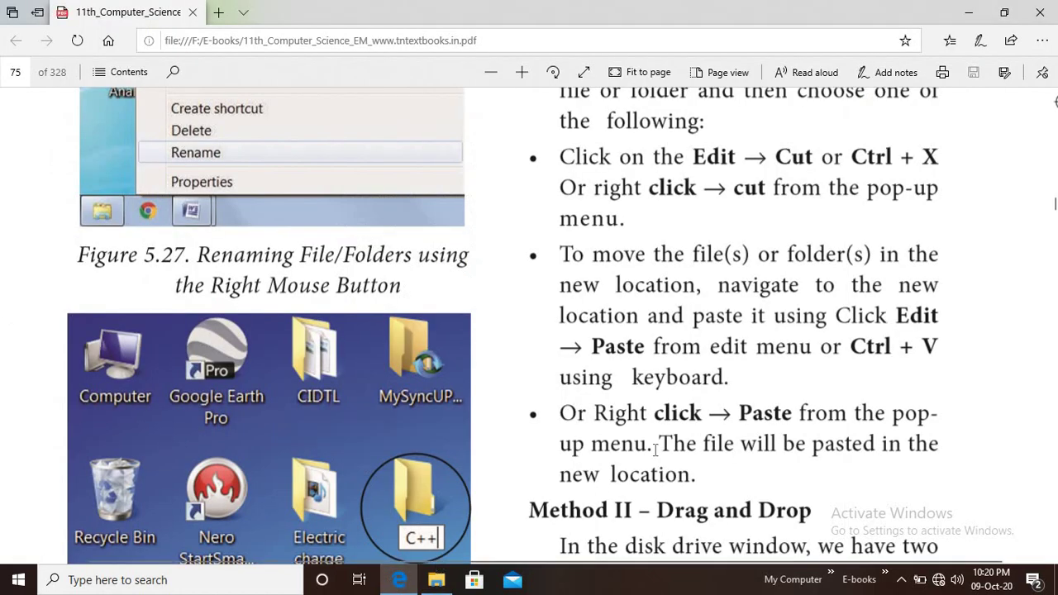
{"action": "scroll", "coordinate": [809, 378], "scroll_direction": "down", "scroll_amount": 3}
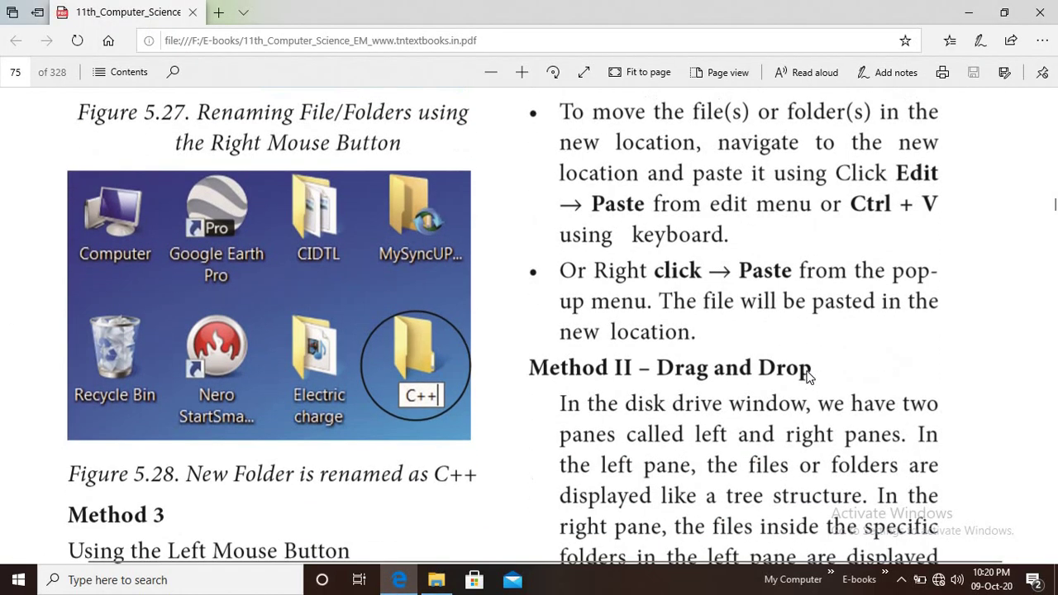
{"action": "scroll", "coordinate": [809, 378], "scroll_direction": "down", "scroll_amount": 3}
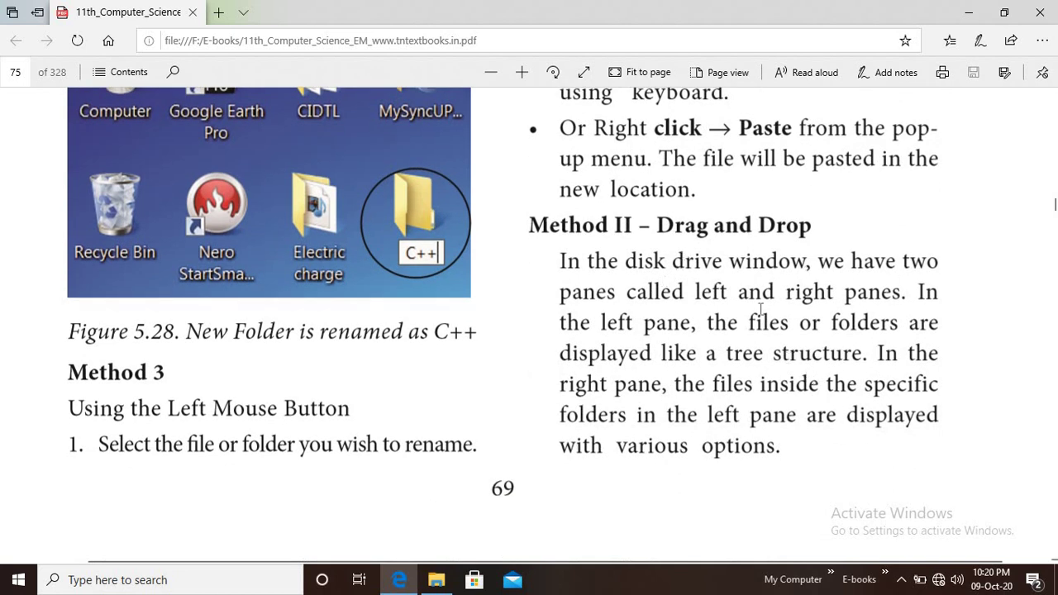
{"action": "left_click", "coordinate": [436, 580]}
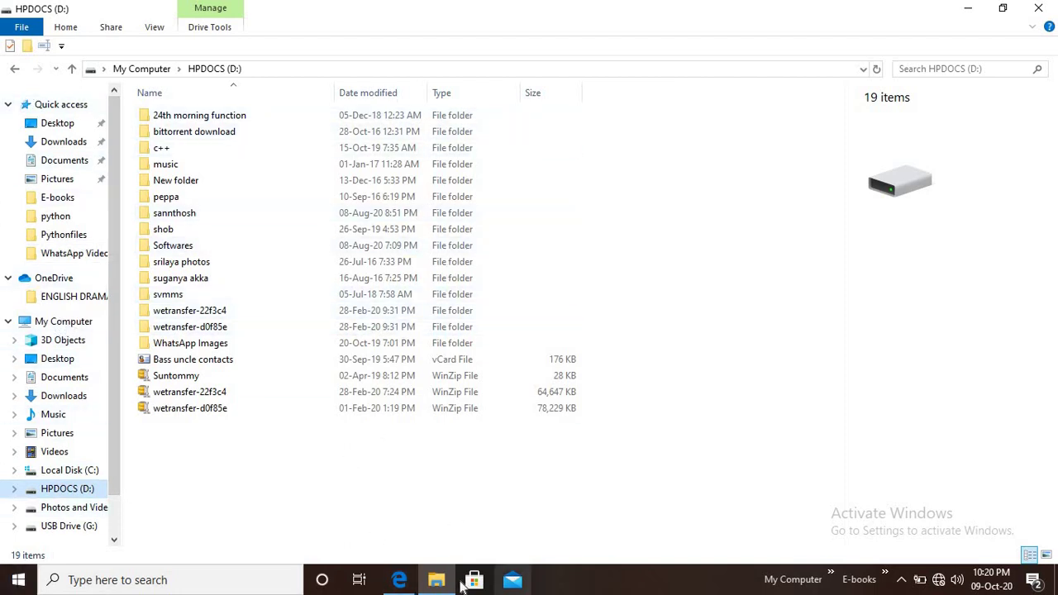
{"action": "left_click", "coordinate": [411, 582]}
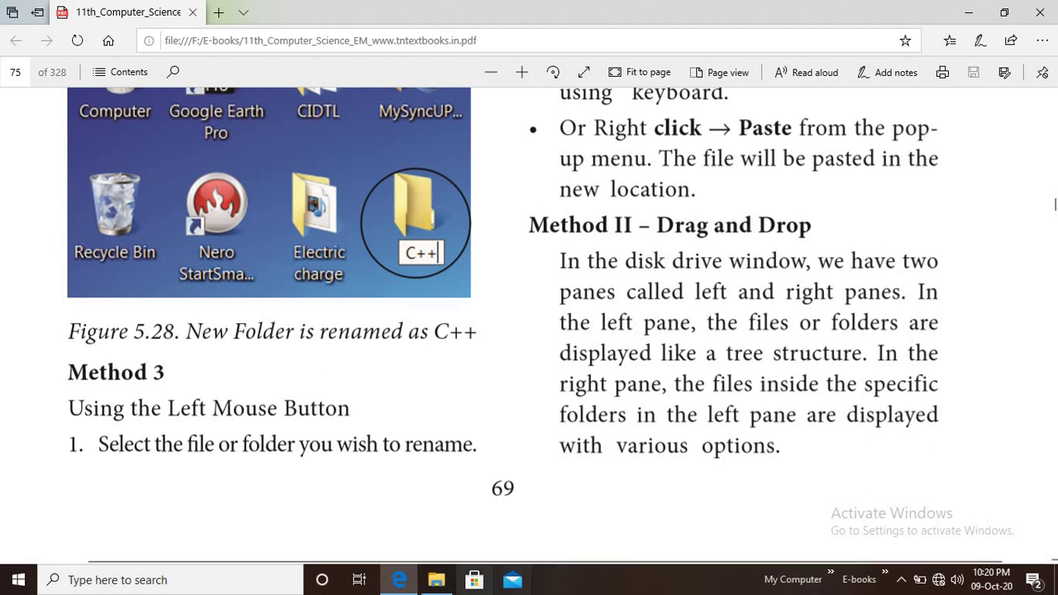
Switch to File Explorer, widen the navigation pane and expand Local Disk (C:) in the folder tree.
{"action": "left_click", "coordinate": [436, 579]}
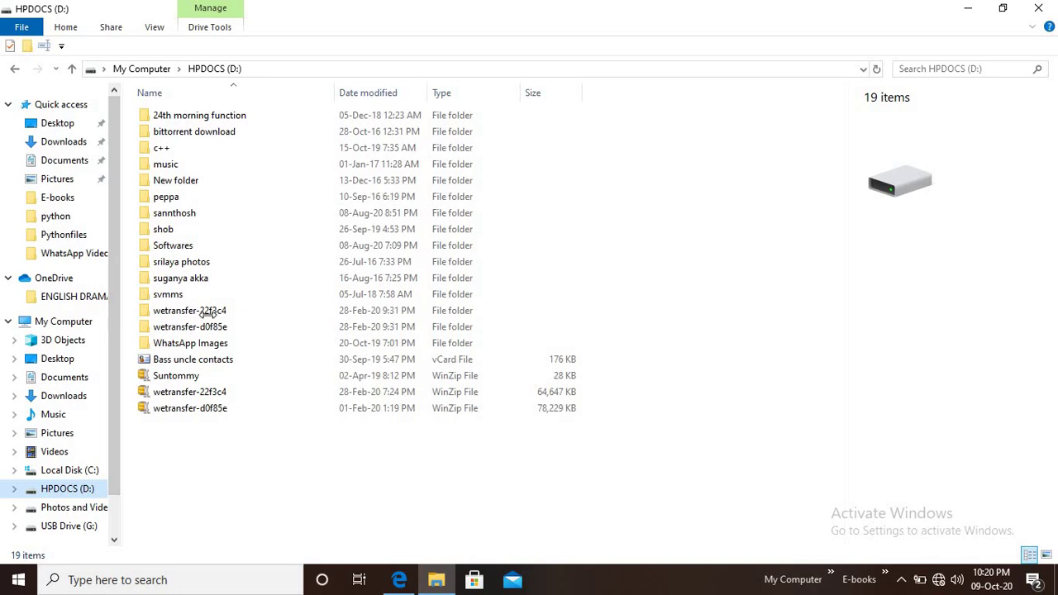
{"action": "left_click_drag", "start_coordinate": [120, 315], "coordinate": [382, 315]}
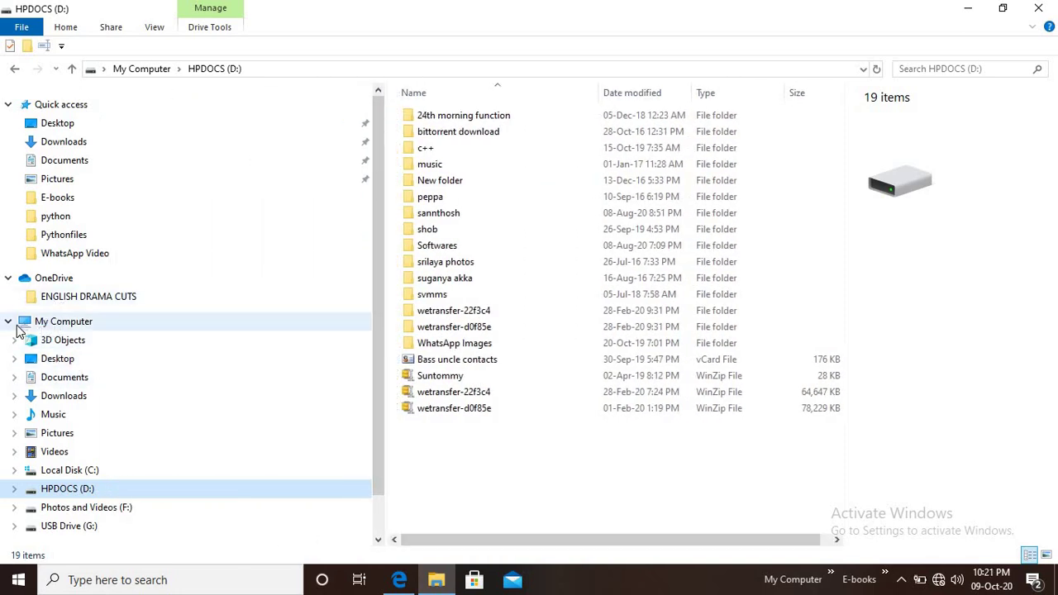
{"action": "scroll", "coordinate": [132, 430], "scroll_direction": "down", "scroll_amount": 1}
{"action": "scroll", "coordinate": [132, 430], "scroll_direction": "up", "scroll_amount": 1}
{"action": "left_click", "coordinate": [7, 322]}
{"action": "left_click", "coordinate": [10, 324]}
{"action": "scroll", "coordinate": [47, 342], "scroll_direction": "down", "scroll_amount": 1}
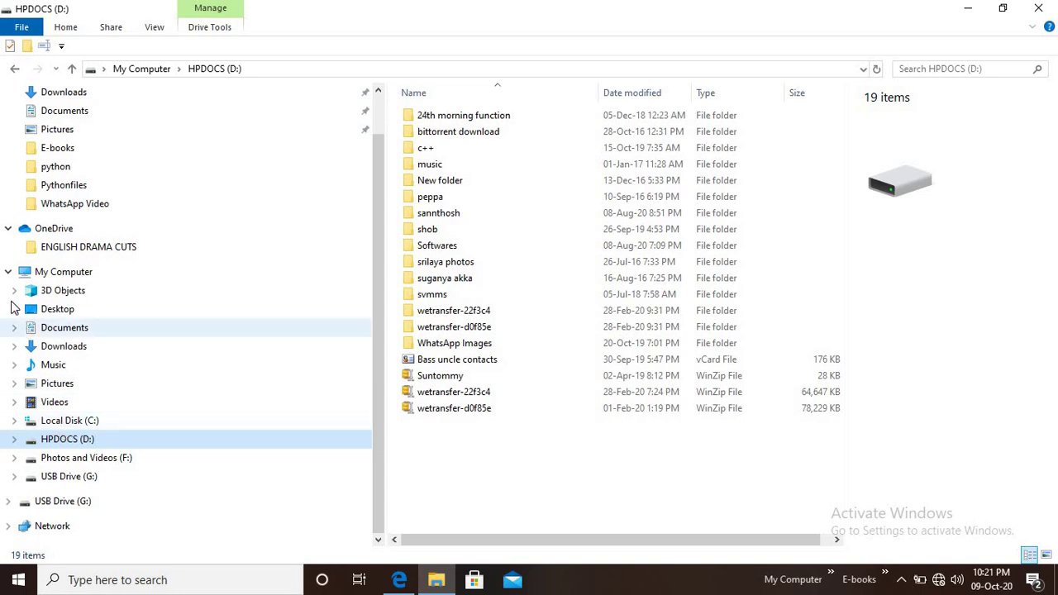
{"action": "left_click", "coordinate": [13, 421]}
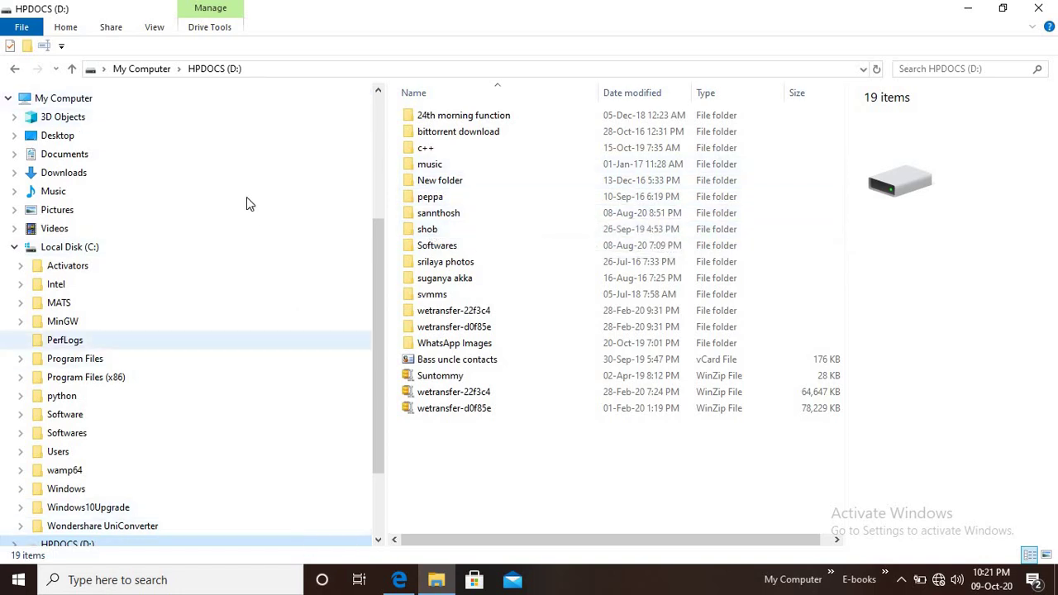
Switch to Edge to read the textbook's description of what the left and right panes display, and return to File Explorer.
{"action": "left_click", "coordinate": [399, 582]}
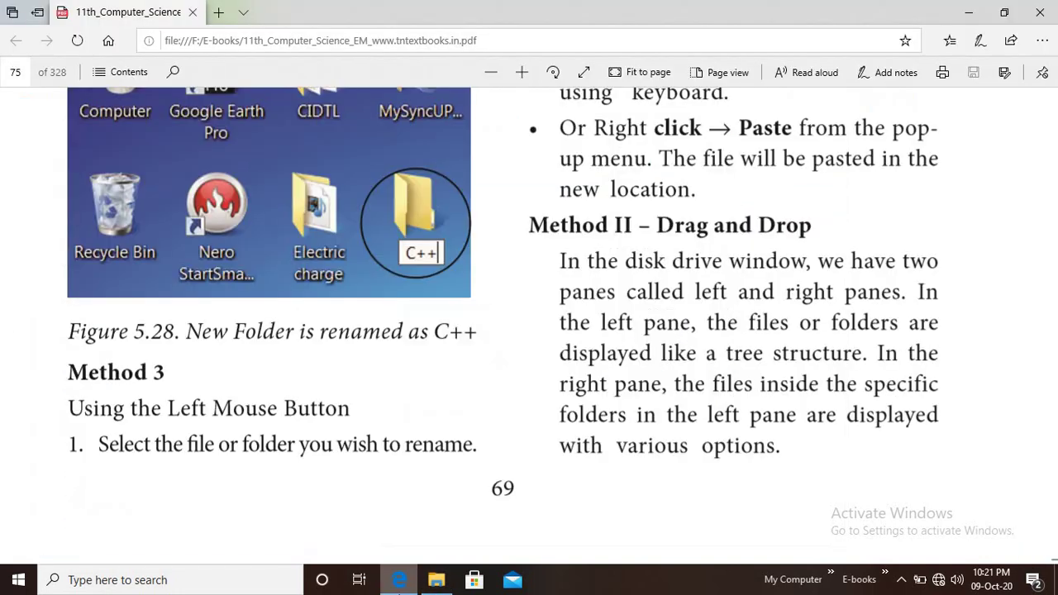
{"action": "scroll", "coordinate": [761, 376], "scroll_direction": "down", "scroll_amount": 2}
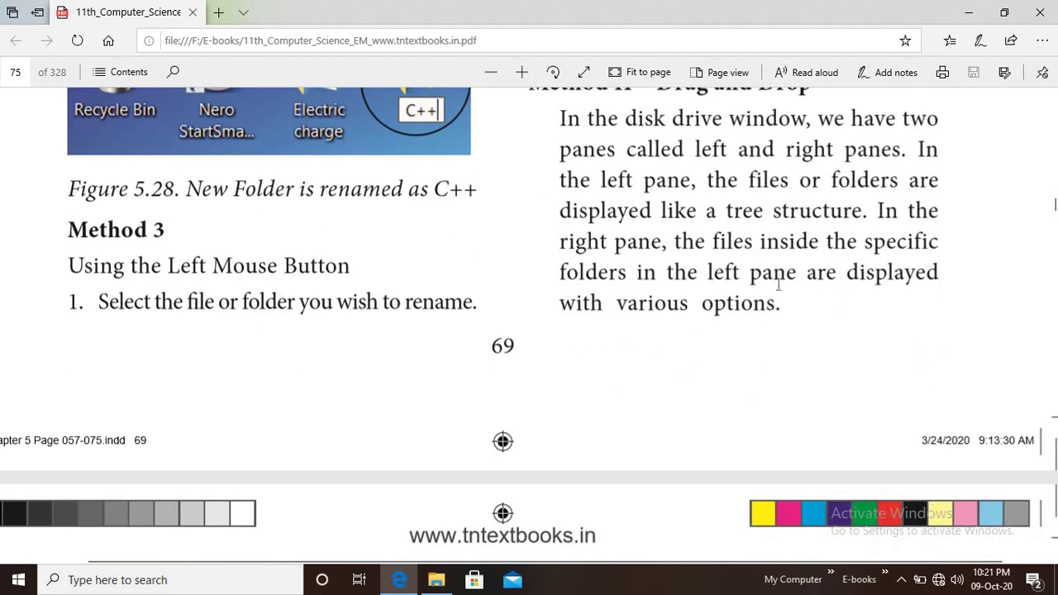
{"action": "left_click", "coordinate": [435, 579]}
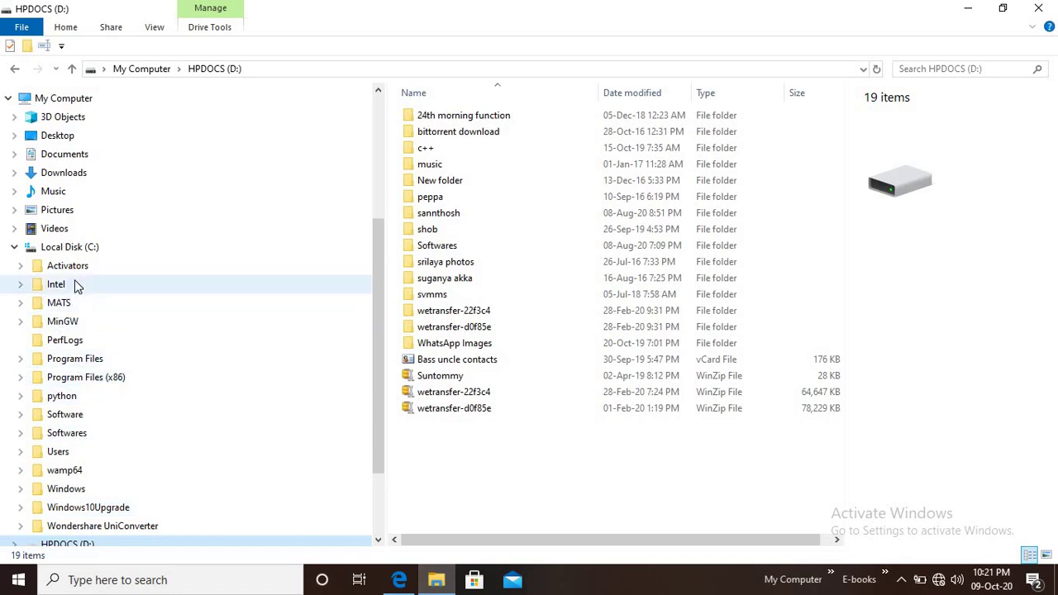
View the contents of the Intel, MinGW and Users folders on Local Disk (C:), declining permanent access to PerfLogs.
{"action": "left_click", "coordinate": [76, 285]}
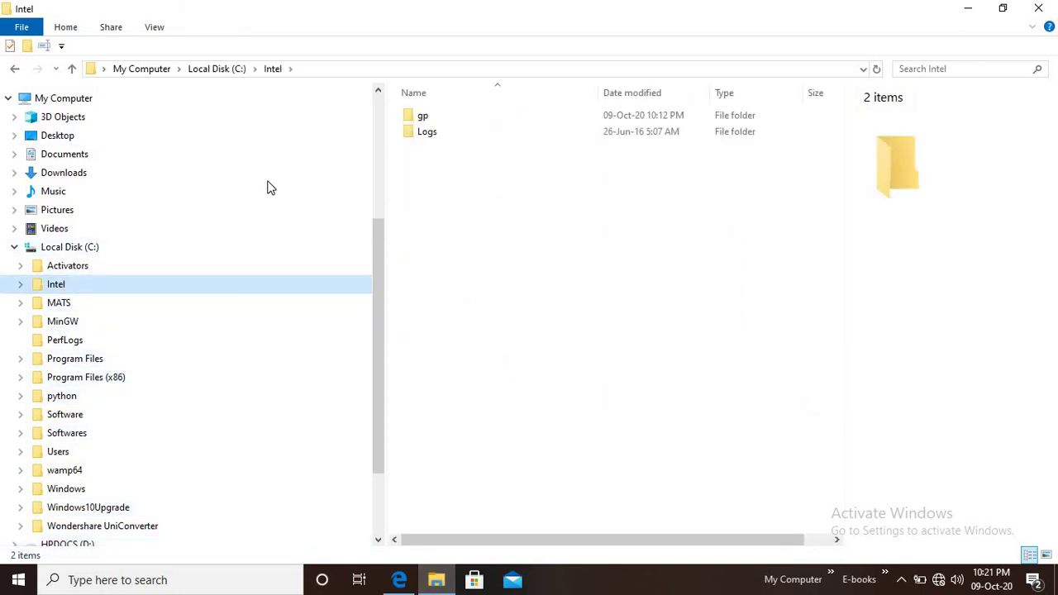
{"action": "left_click", "coordinate": [106, 322]}
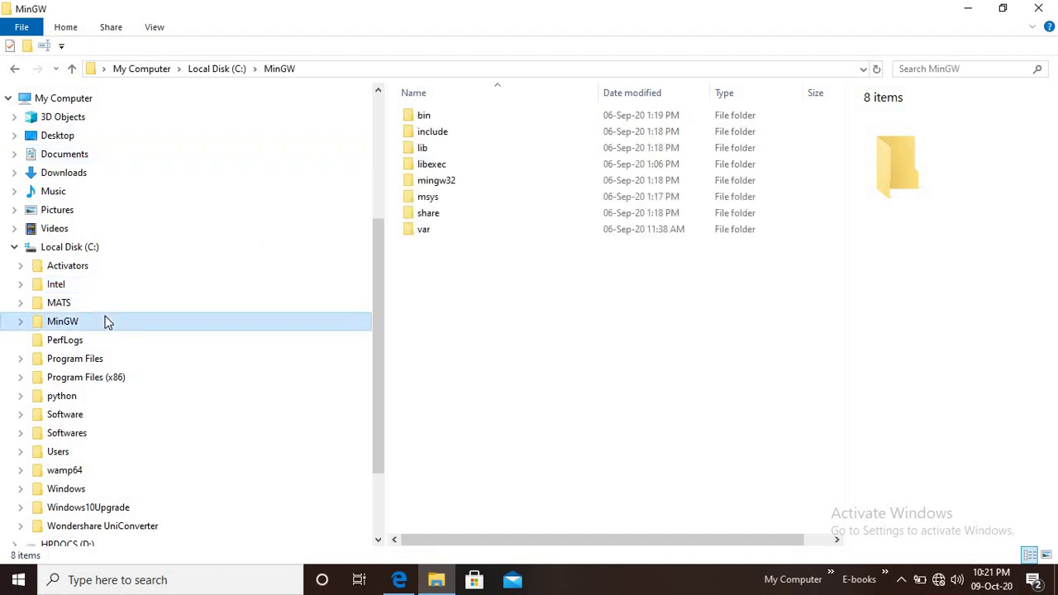
{"action": "left_click", "coordinate": [105, 340]}
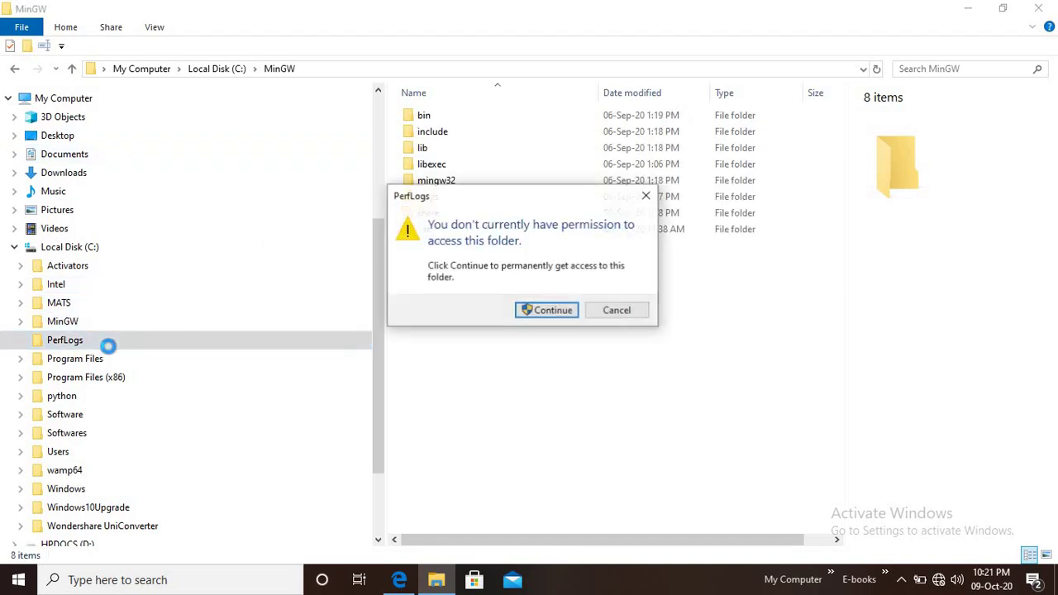
{"action": "left_click", "coordinate": [616, 311]}
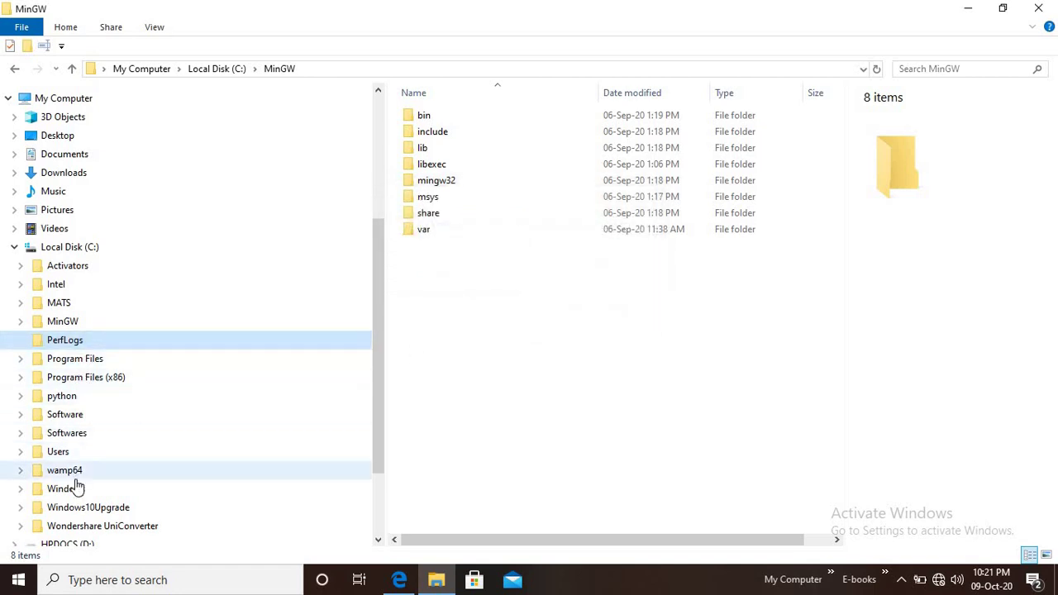
{"action": "left_click", "coordinate": [53, 453]}
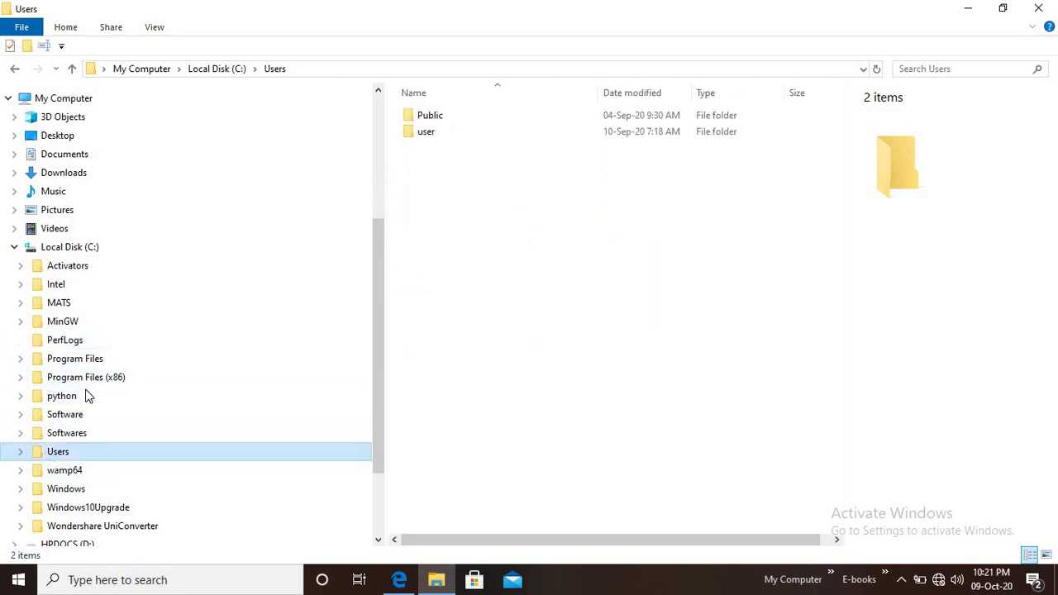
Switch to Edge to read the textbook's steps for moving a folder by drag and drop, and return to File Explorer.
{"action": "left_click", "coordinate": [399, 579]}
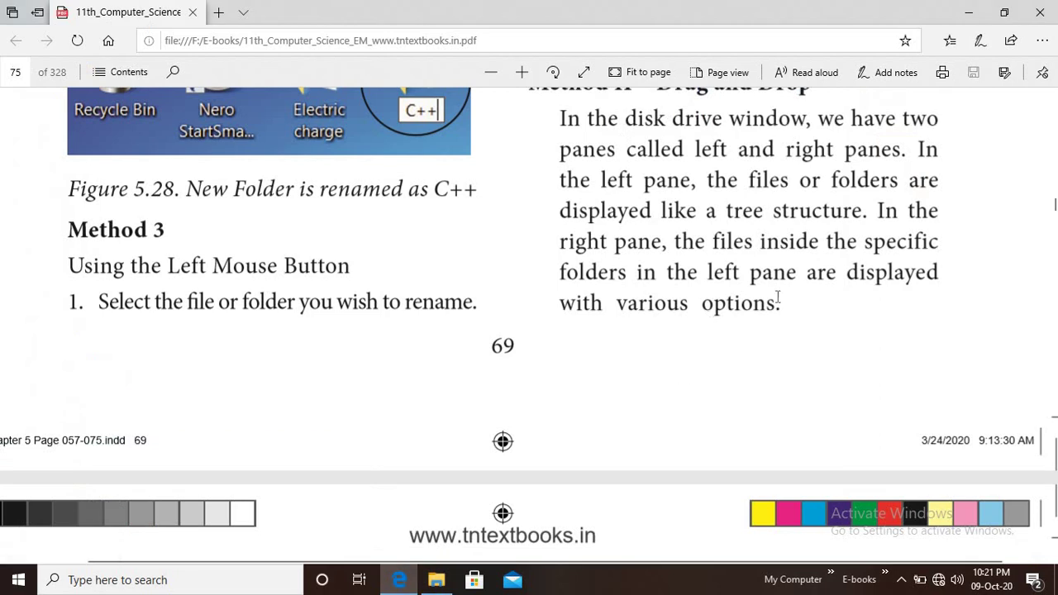
{"action": "scroll", "coordinate": [802, 289], "scroll_direction": "down", "scroll_amount": 5}
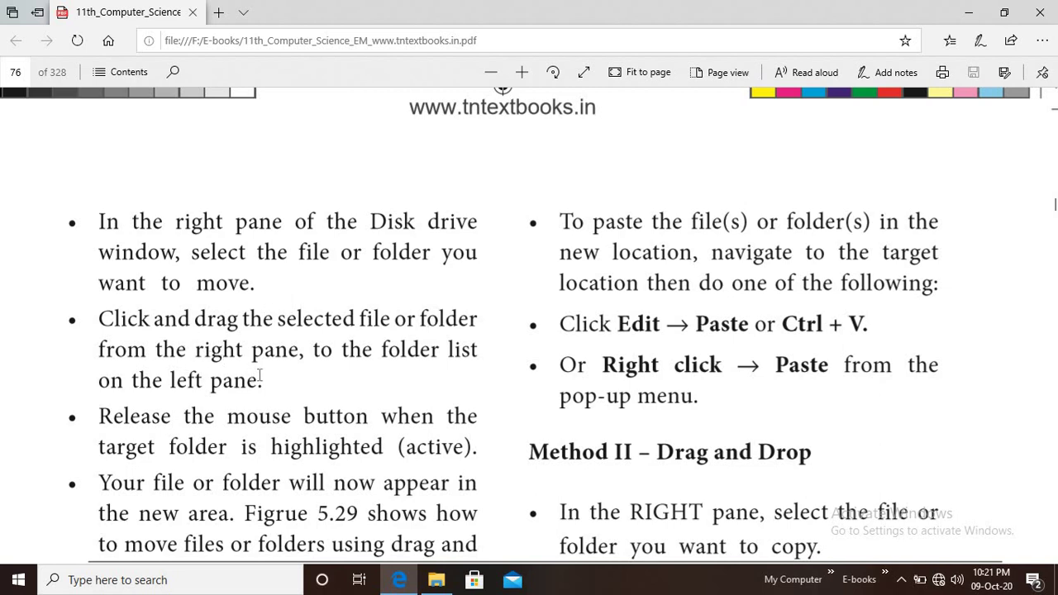
{"action": "left_click", "coordinate": [440, 585]}
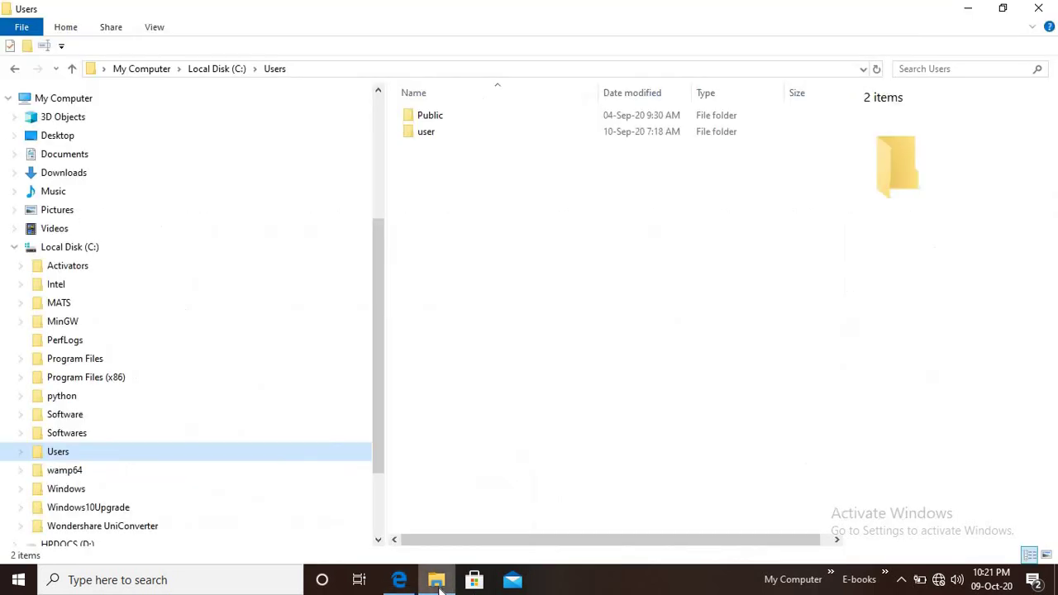
Transfer the folder listed just below peppa from HPDOCS (D:) to Photos and Videos (F:) by drag and drop.
{"action": "scroll", "coordinate": [147, 292], "scroll_direction": "down", "scroll_amount": 2}
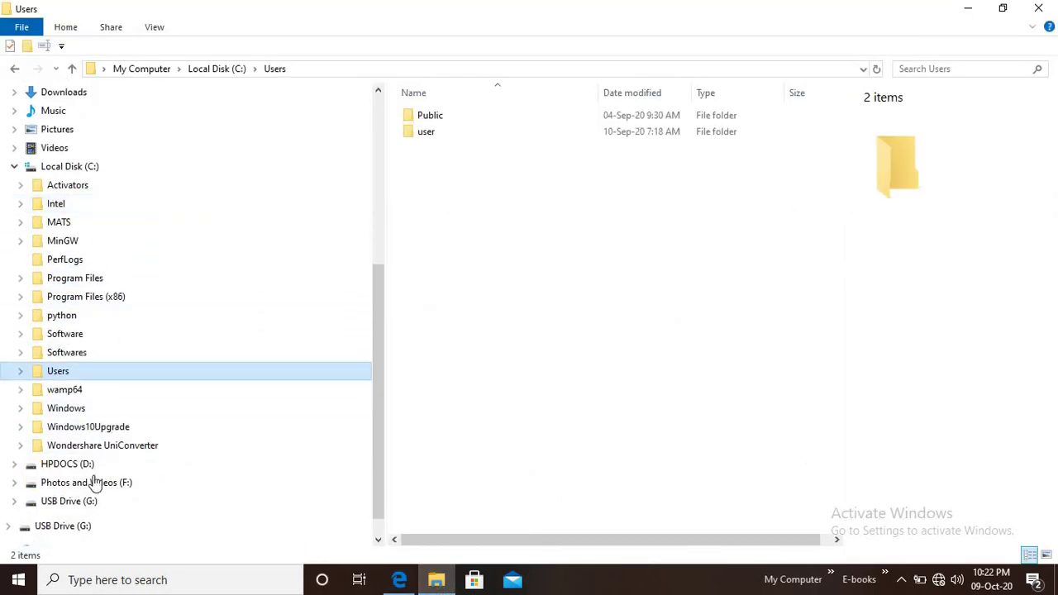
{"action": "left_click", "coordinate": [82, 464]}
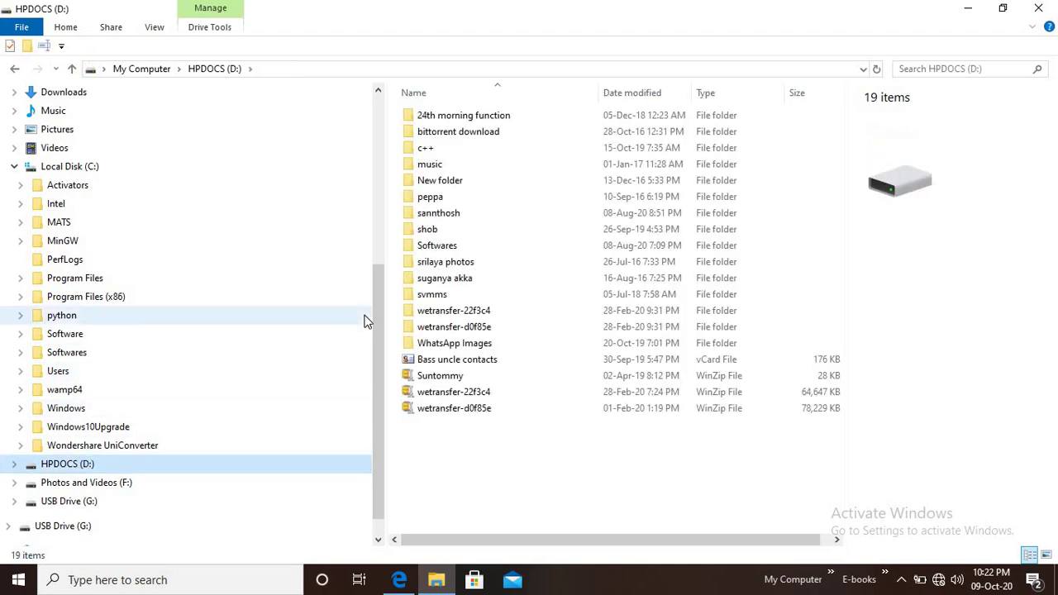
{"action": "left_click", "coordinate": [467, 214]}
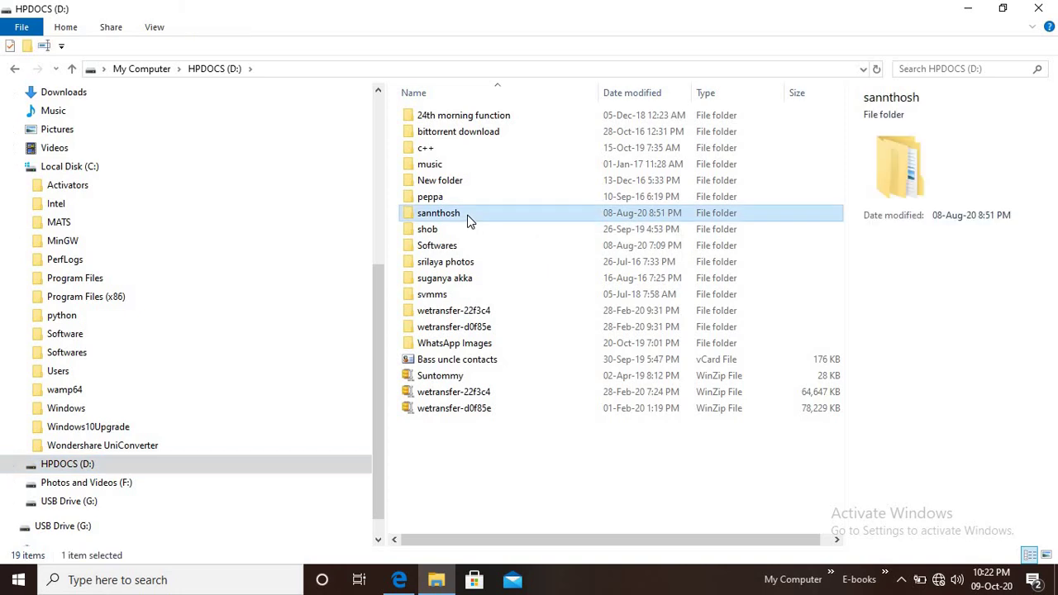
{"action": "left_click_drag", "start_coordinate": [467, 221], "coordinate": [192, 547]}
{"action": "left_click_drag", "start_coordinate": [191, 437], "coordinate": [193, 203]}
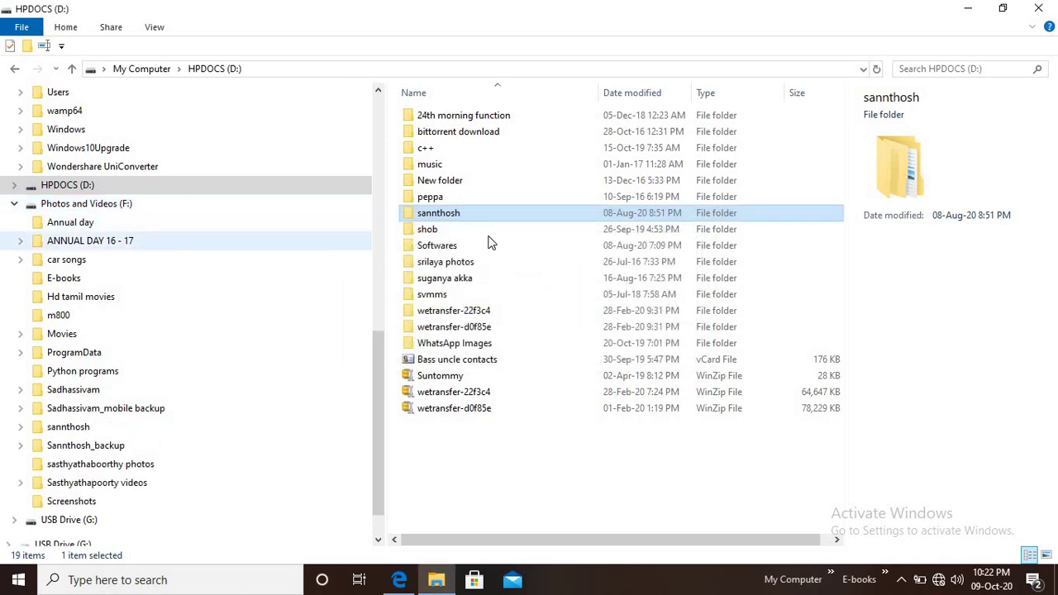
Compare the contents of Photos and Videos (F:) and HPDOCS (D:) to check where the transferred folder is.
{"action": "mouse_move", "coordinate": [457, 214]}
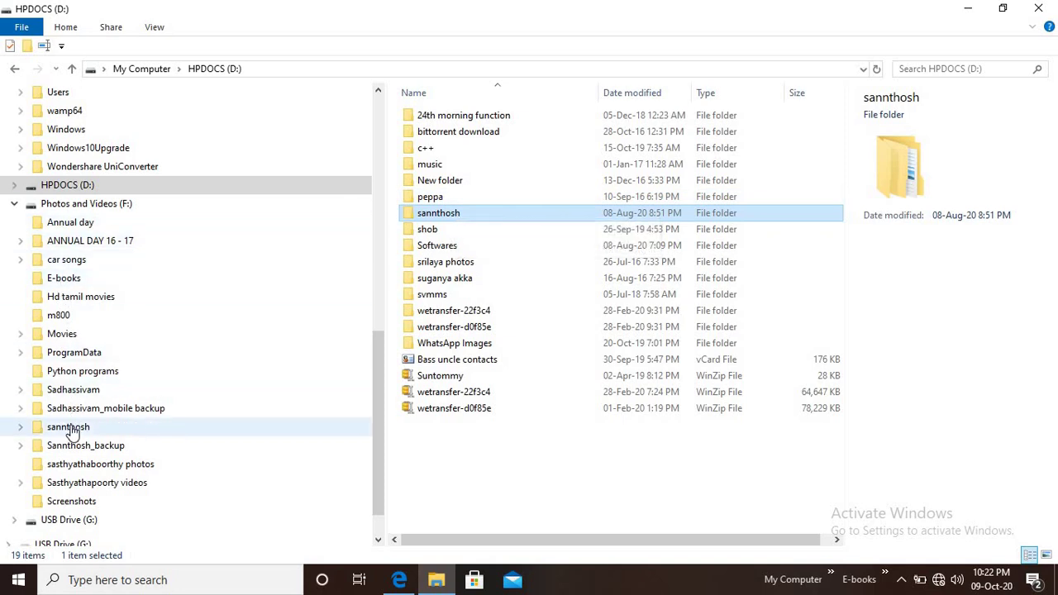
{"action": "left_click", "coordinate": [68, 209]}
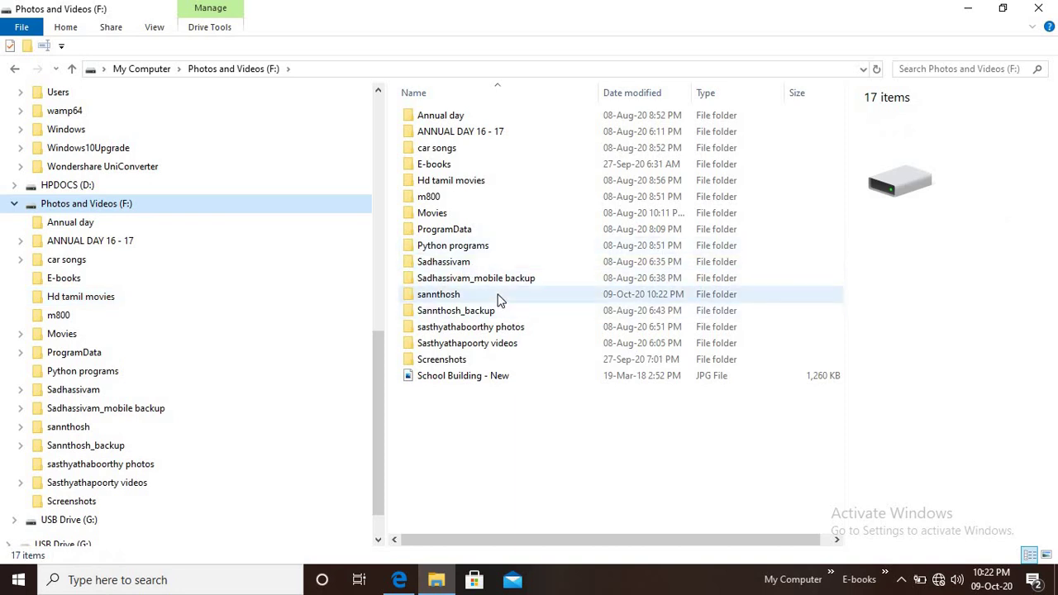
{"action": "left_click", "coordinate": [89, 192]}
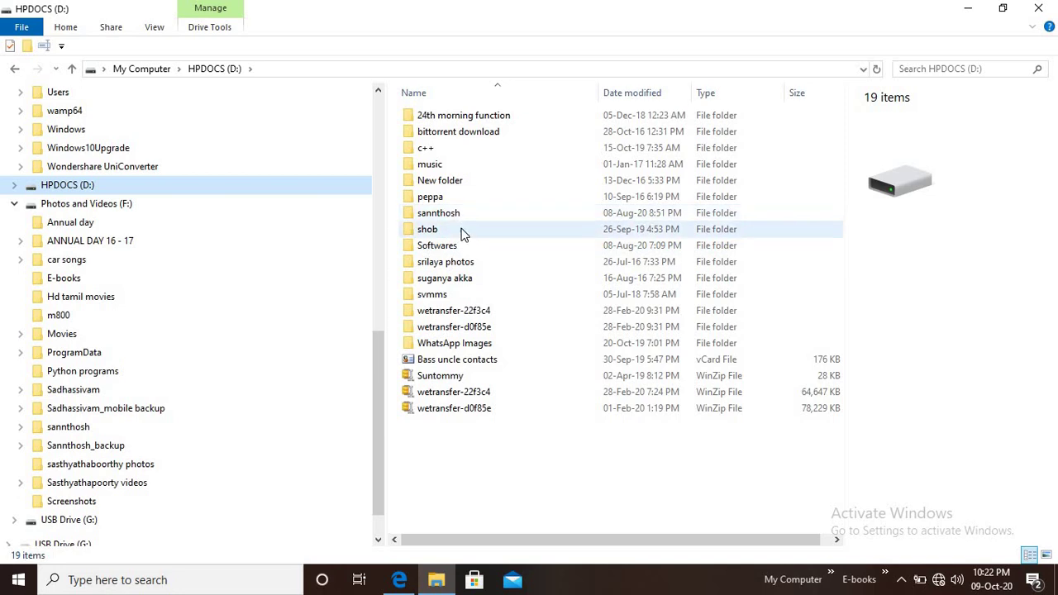
{"action": "mouse_move", "coordinate": [463, 237]}
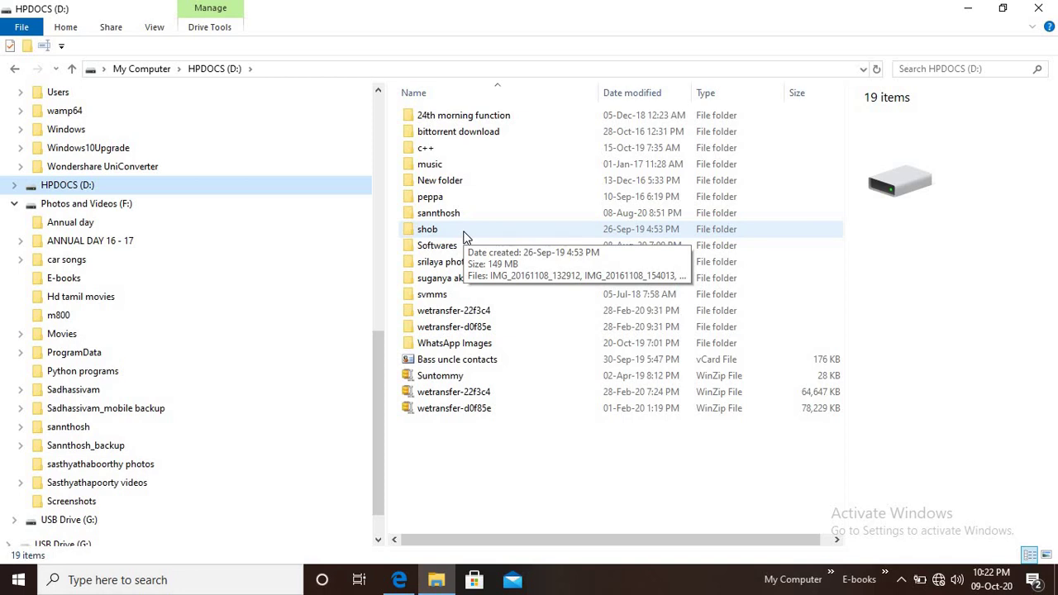
Switch to Edge and read Method II – Drag and Drop for copying and the note on selecting multiple files.
{"action": "left_click", "coordinate": [402, 584]}
{"action": "scroll", "coordinate": [594, 493], "scroll_direction": "down", "scroll_amount": 3}
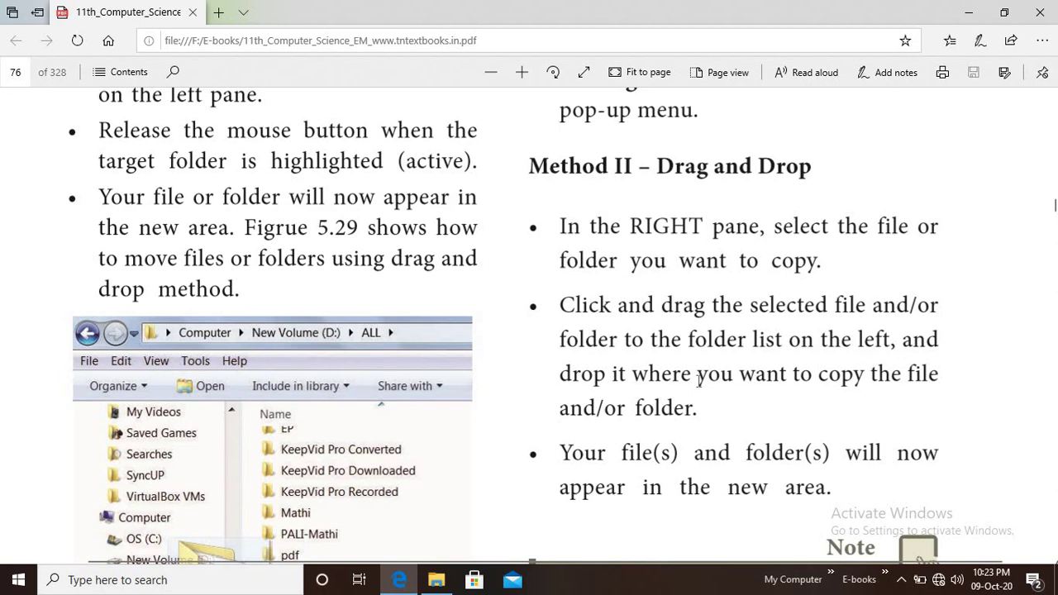
{"action": "scroll", "coordinate": [812, 406], "scroll_direction": "down", "scroll_amount": 2}
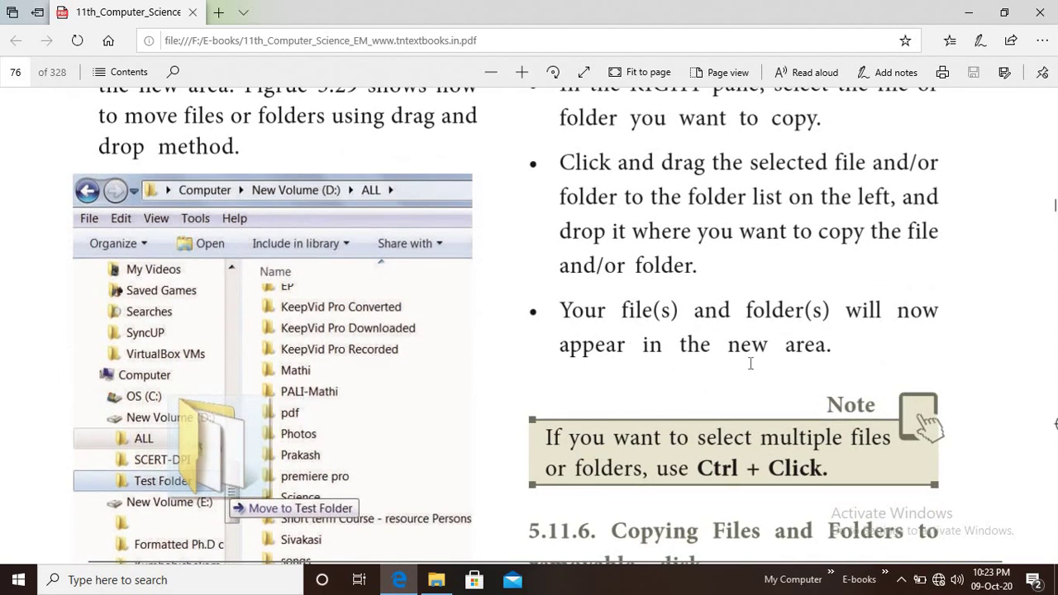
{"action": "scroll", "coordinate": [750, 363], "scroll_direction": "down", "scroll_amount": 2}
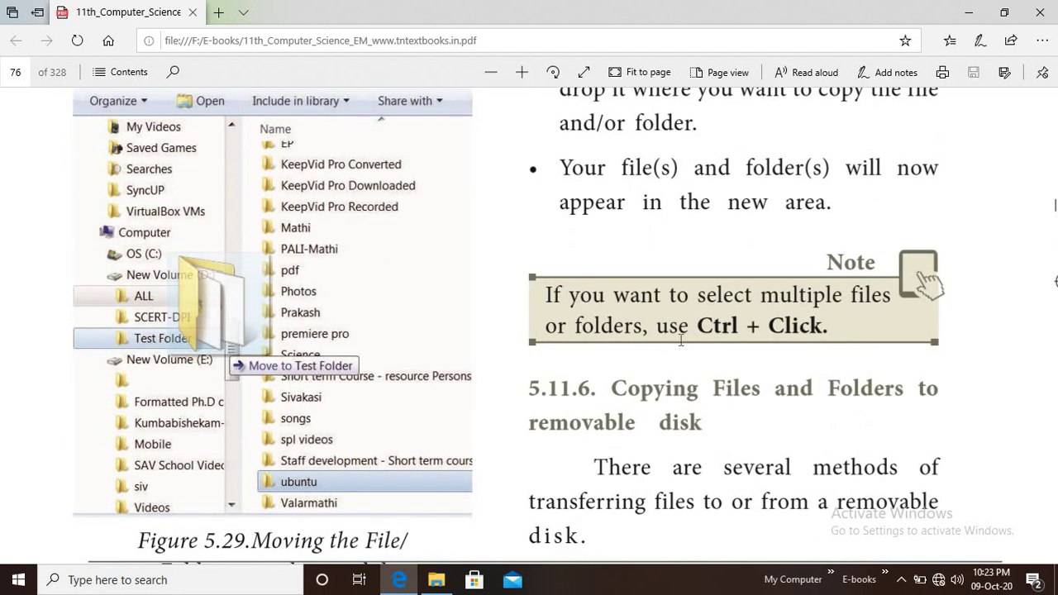
Switch to File Explorer and select the six consecutive folders from shob up to c++ together in HPDOCS (D:).
{"action": "left_click", "coordinate": [405, 555]}
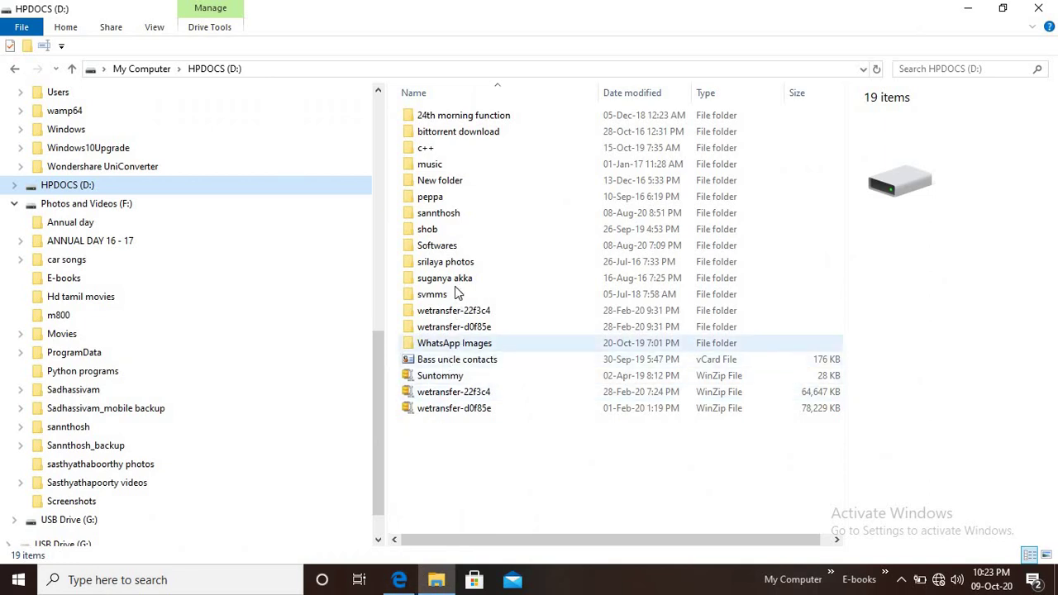
{"action": "left_click", "coordinate": [450, 229]}
{"action": "left_click", "coordinate": [446, 213], "text": "ctrl"}
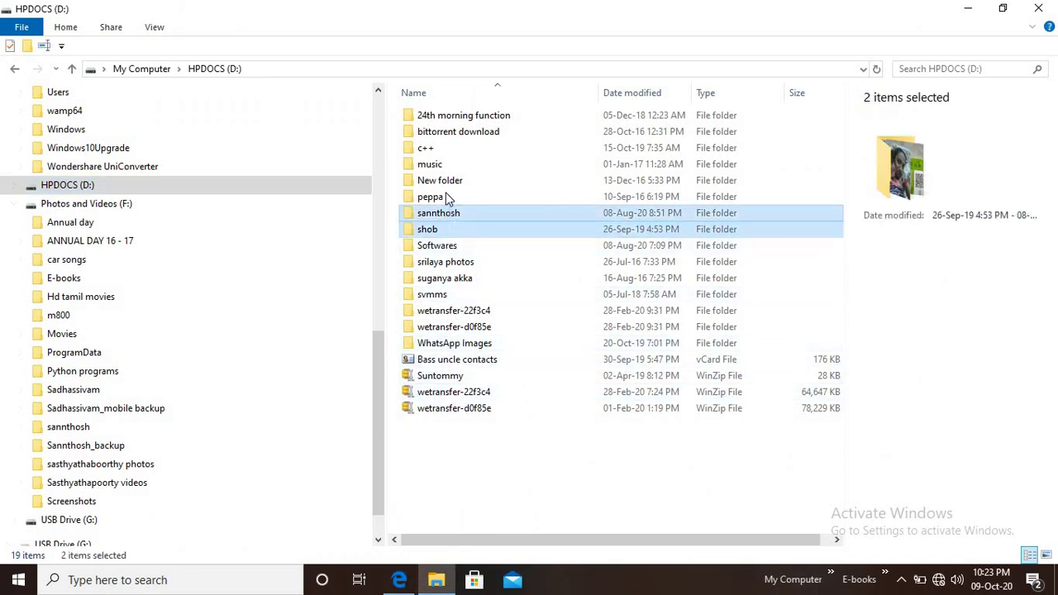
{"action": "left_click", "coordinate": [445, 191], "text": "ctrl"}
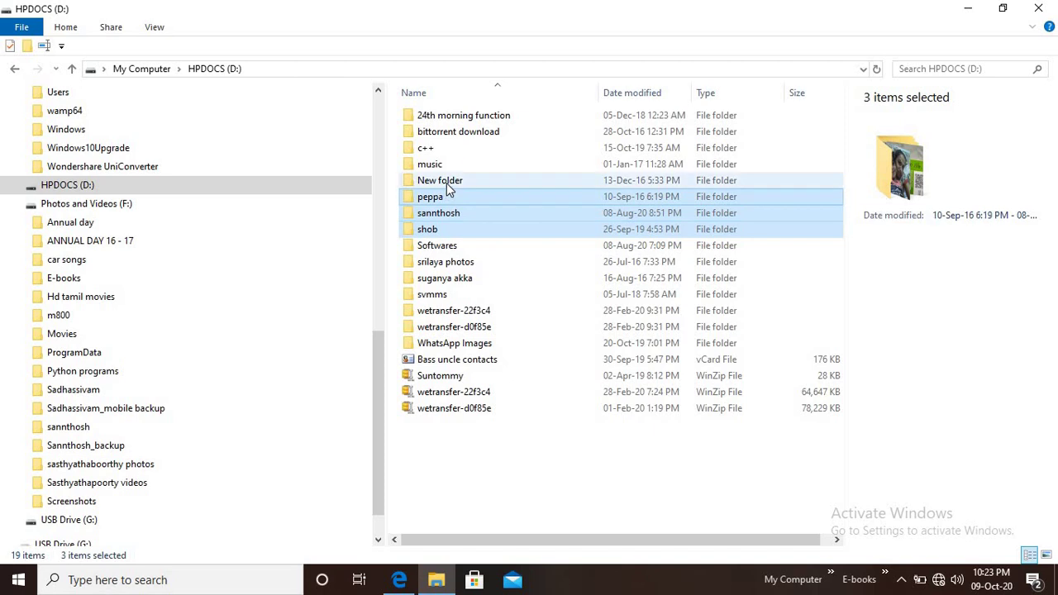
{"action": "left_click", "coordinate": [446, 180], "text": "ctrl"}
{"action": "left_click", "coordinate": [447, 162], "text": "ctrl"}
{"action": "left_click", "coordinate": [447, 149], "text": "ctrl"}
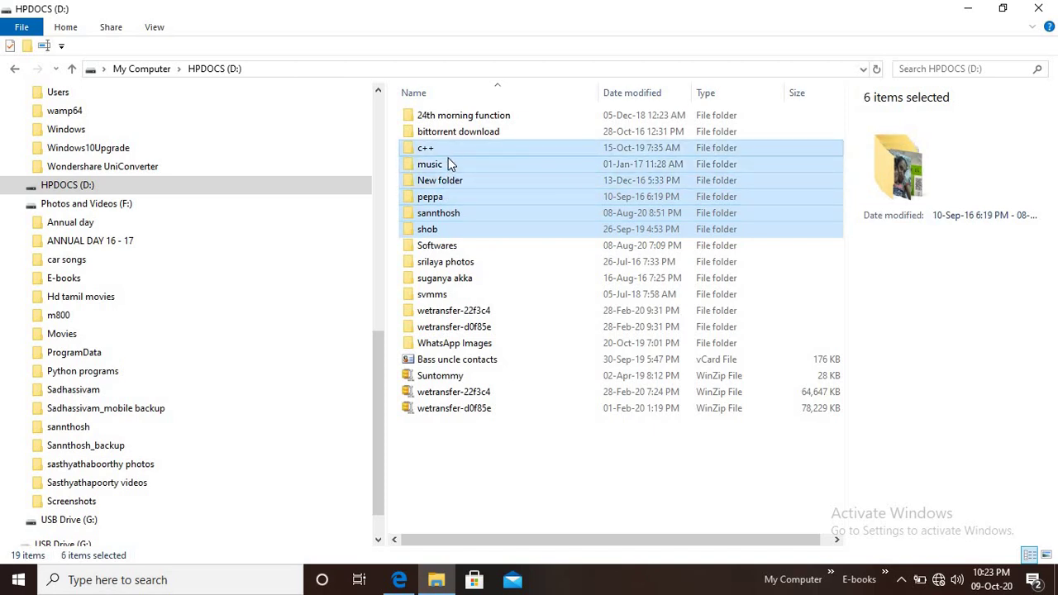
Switch to Edge and read section 5.11.6 on copying files and folders to a removable disk, including Method I.
{"action": "left_click", "coordinate": [397, 579]}
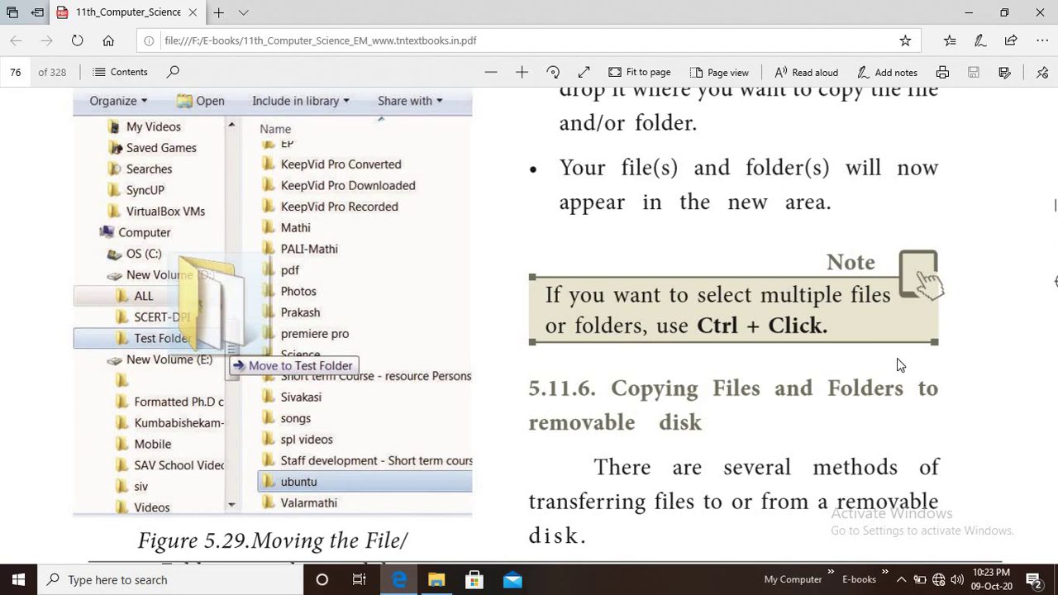
{"action": "scroll", "coordinate": [897, 358], "scroll_direction": "down", "scroll_amount": 3}
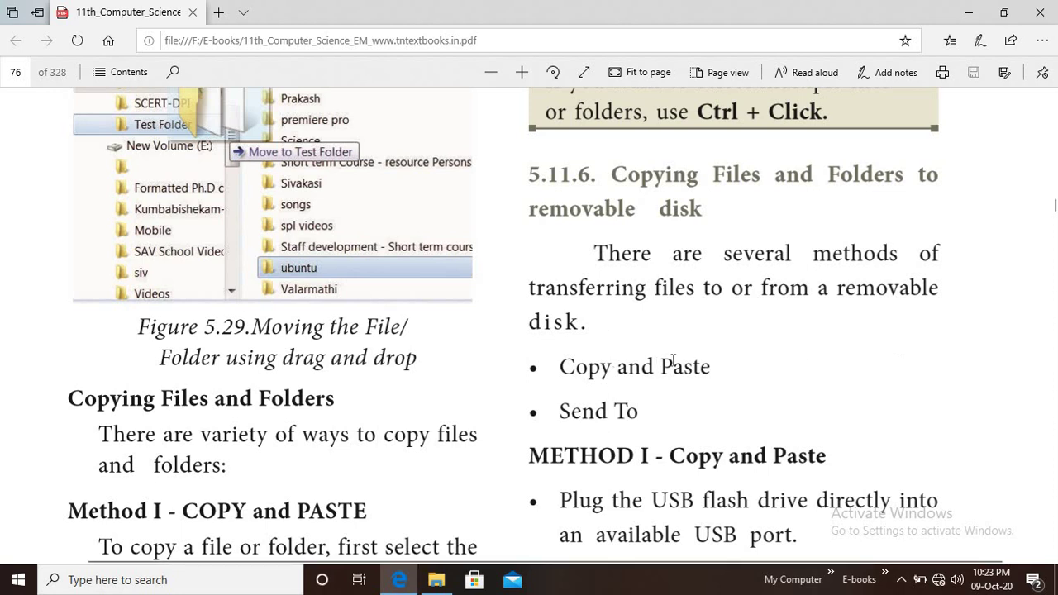
{"action": "scroll", "coordinate": [591, 293], "scroll_direction": "down", "scroll_amount": 2}
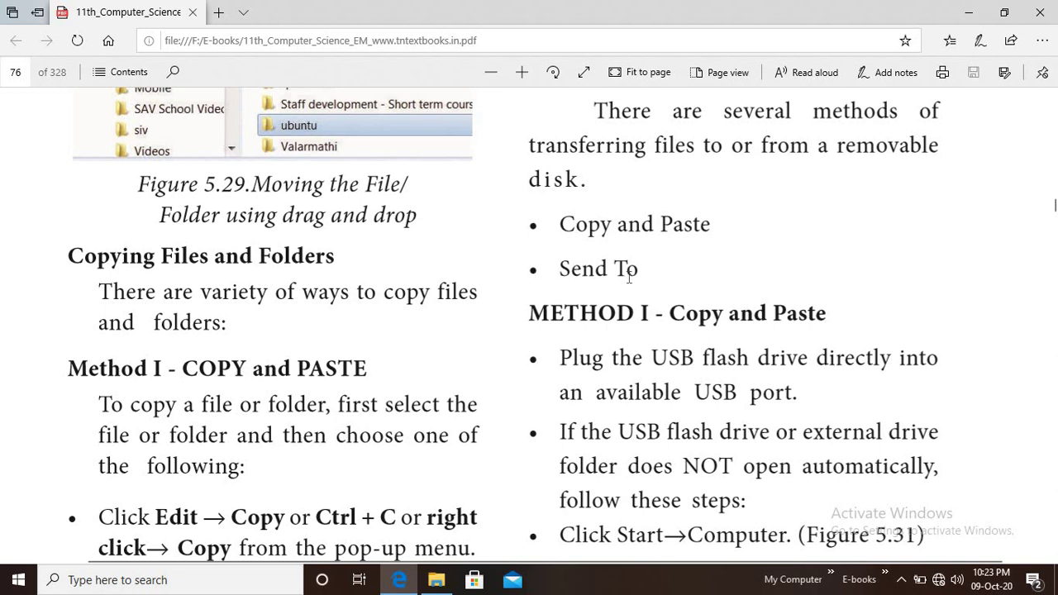
{"action": "scroll", "coordinate": [707, 372], "scroll_direction": "down", "scroll_amount": 1}
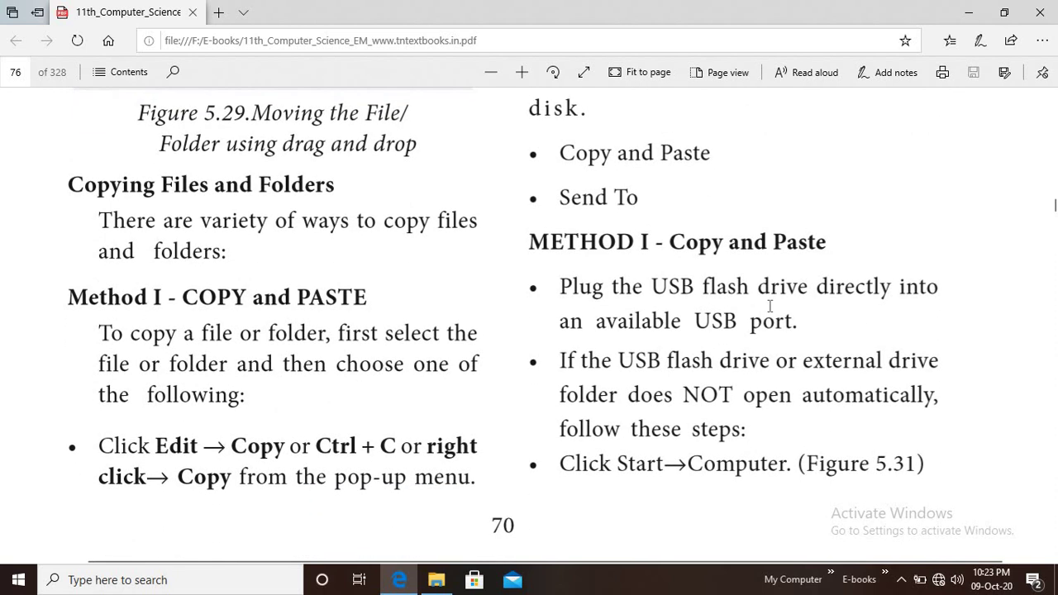
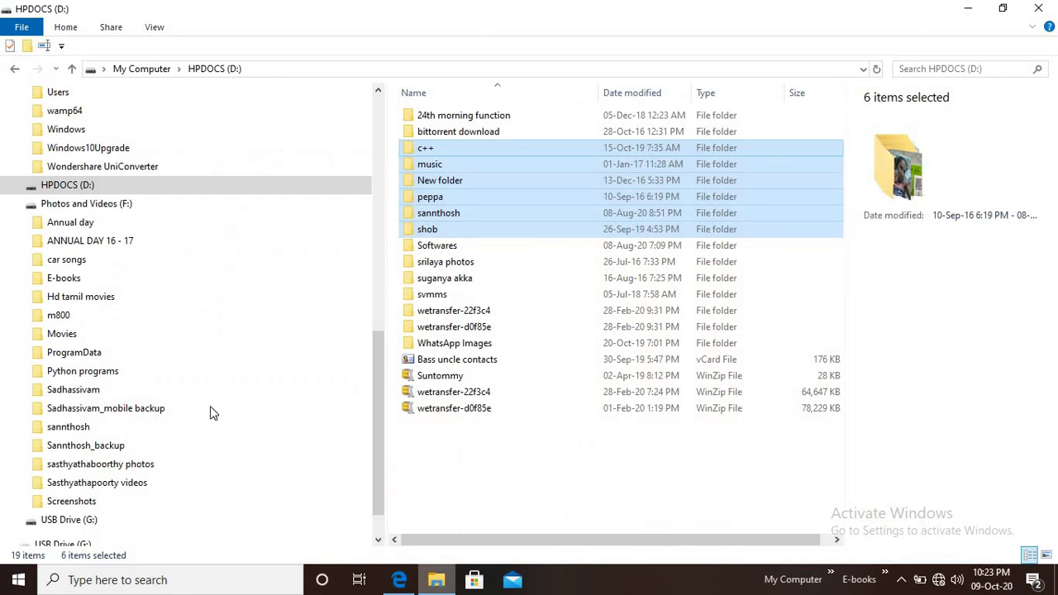
Switch to File Explorer and open My Computer to locate USB Drive (G:) among the devices and drives.
{"action": "scroll", "coordinate": [295, 325], "scroll_direction": "up", "scroll_amount": 2}
{"action": "scroll", "coordinate": [295, 325], "scroll_direction": "up", "scroll_amount": 4}
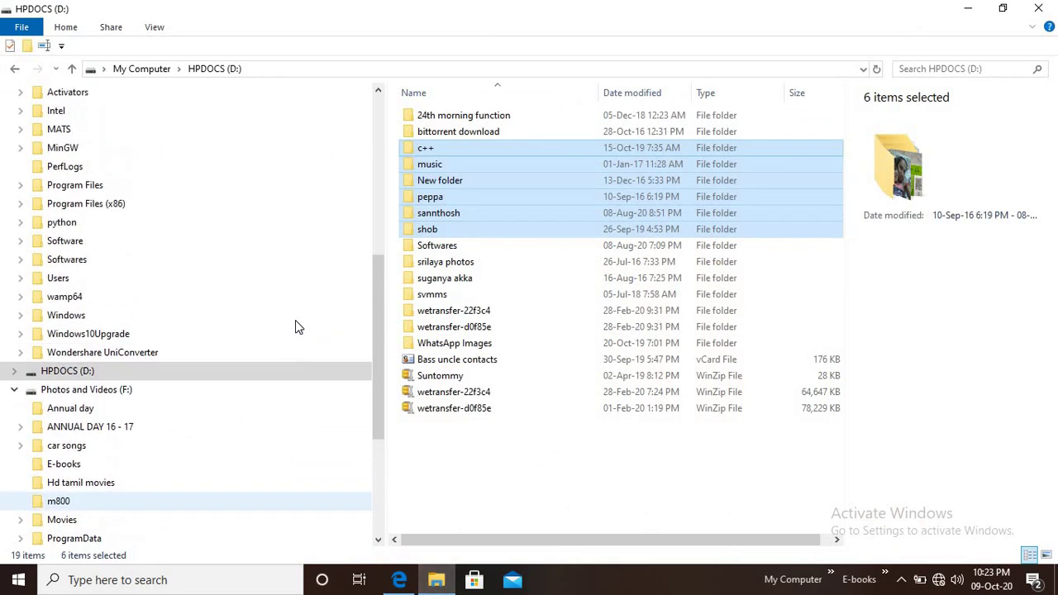
{"action": "scroll", "coordinate": [64, 194], "scroll_direction": "up", "scroll_amount": 3}
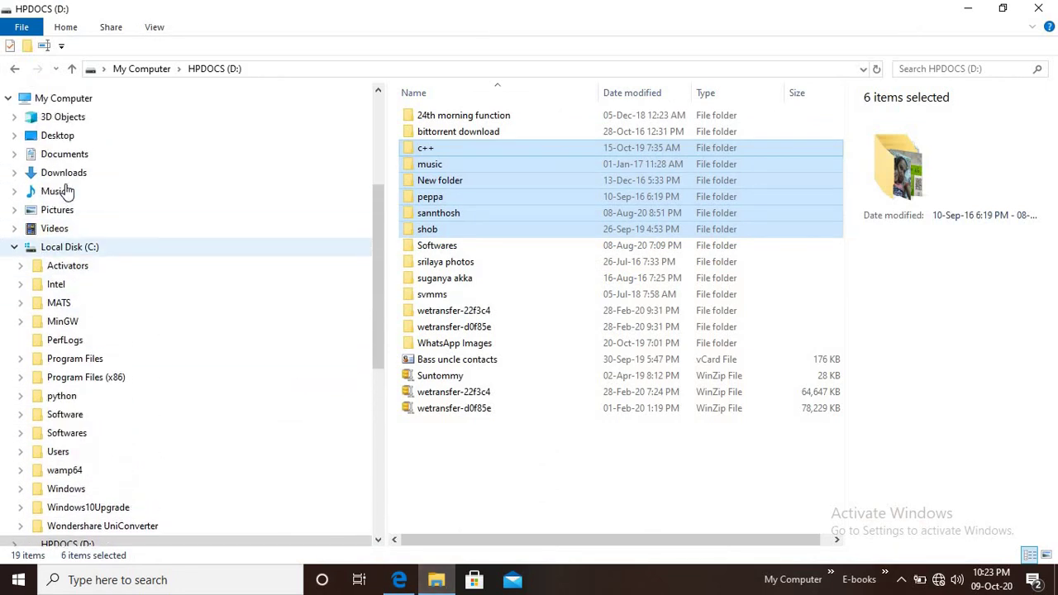
{"action": "left_click", "coordinate": [73, 118]}
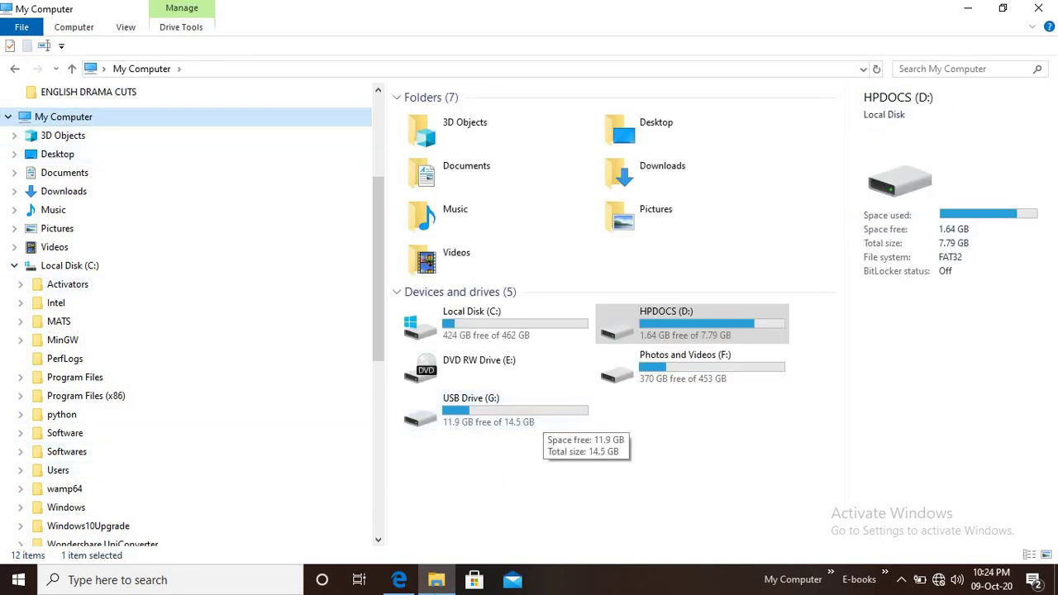
Switch to Edge and read the textbook's remaining Copy and Paste steps and Method II - Send To on page 71.
{"action": "left_click", "coordinate": [452, 575]}
{"action": "scroll", "coordinate": [289, 278], "scroll_direction": "down", "scroll_amount": 6}
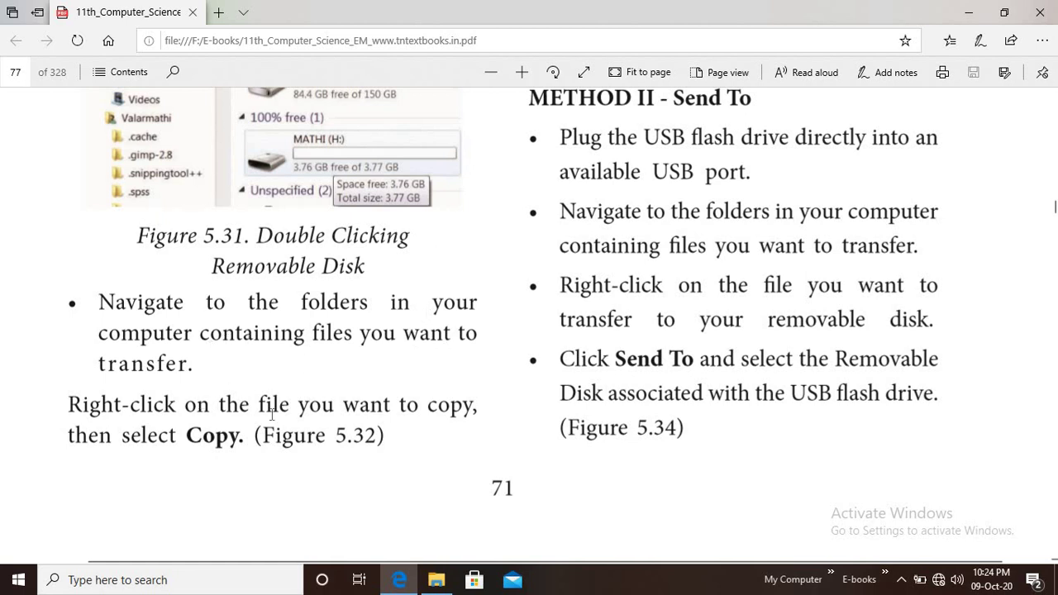
Reread the textbook's Method I steps on page 71, from opening the removable disk to pasting the copied file.
{"action": "scroll", "coordinate": [269, 448], "scroll_direction": "up", "scroll_amount": 10}
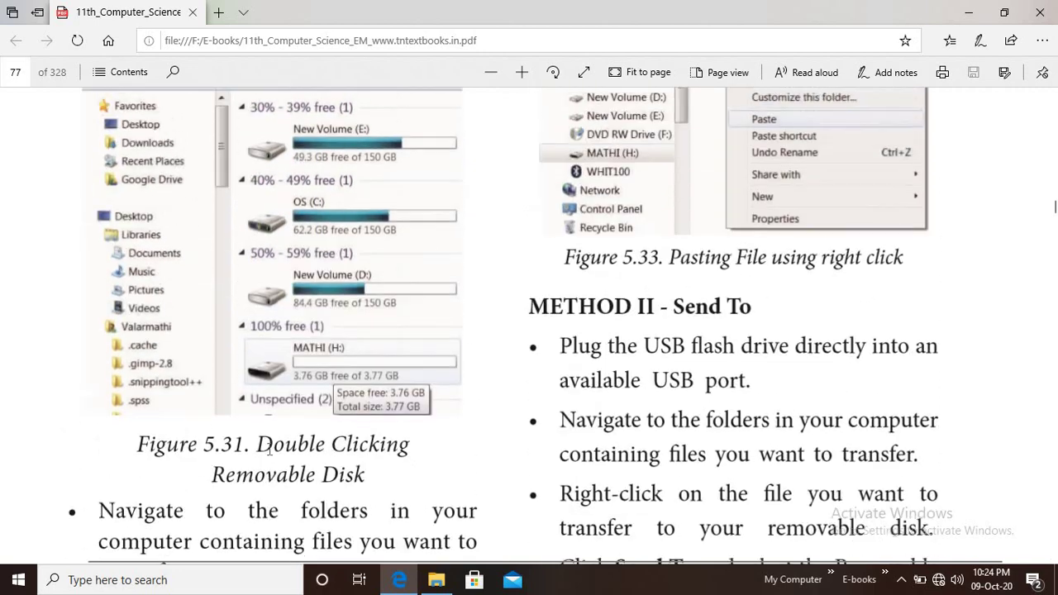
{"action": "scroll", "coordinate": [269, 449], "scroll_direction": "up", "scroll_amount": 3}
{"action": "scroll", "coordinate": [890, 216], "scroll_direction": "down", "scroll_amount": 7}
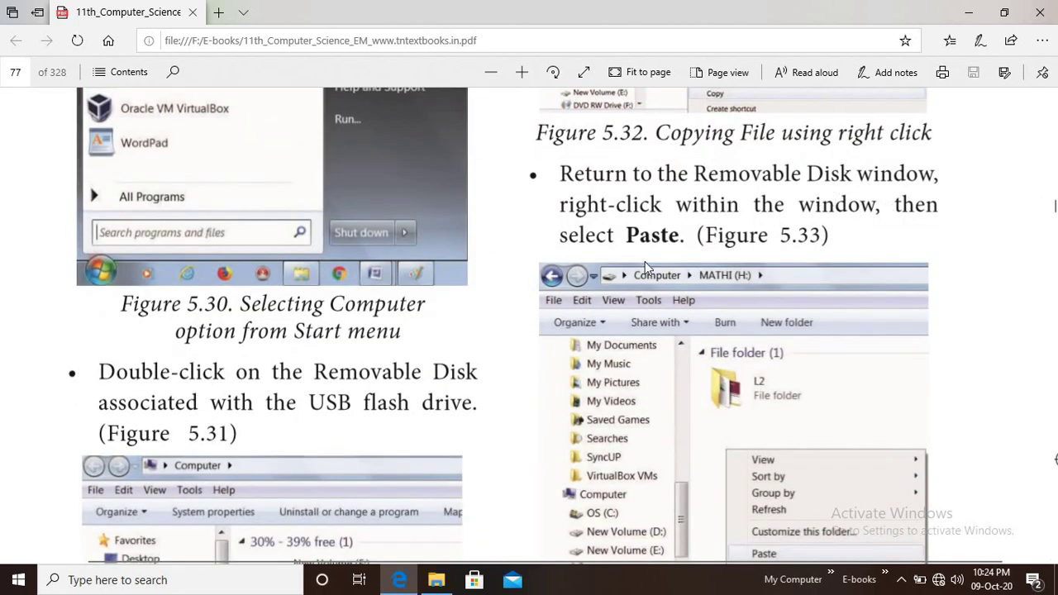
Switch to File Explorer and copy the School Building - New image from Photos and Videos (F:) to the clipboard.
{"action": "left_click", "coordinate": [433, 581]}
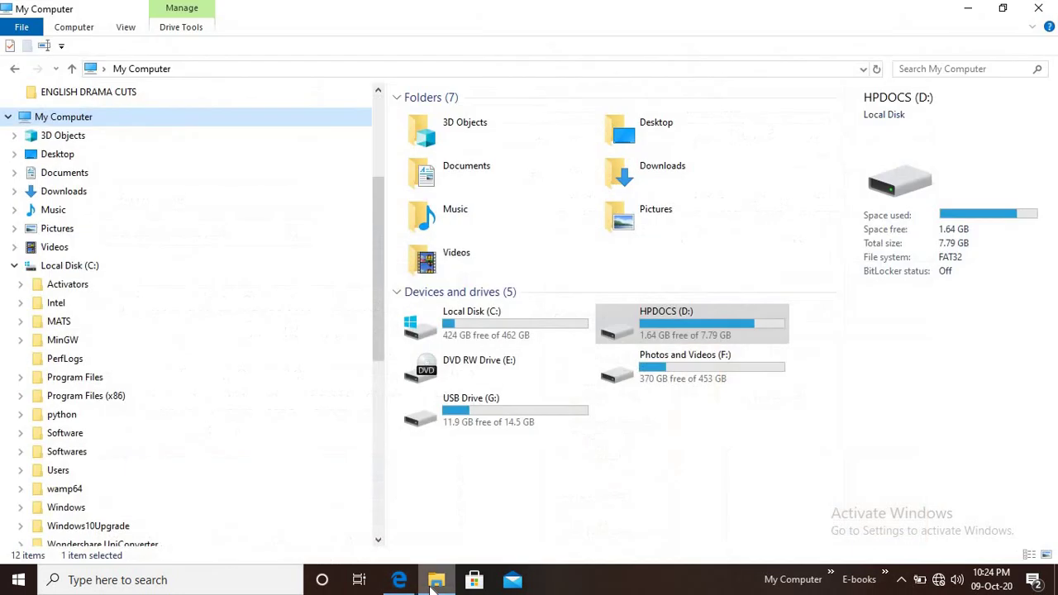
{"action": "double_click", "coordinate": [647, 384]}
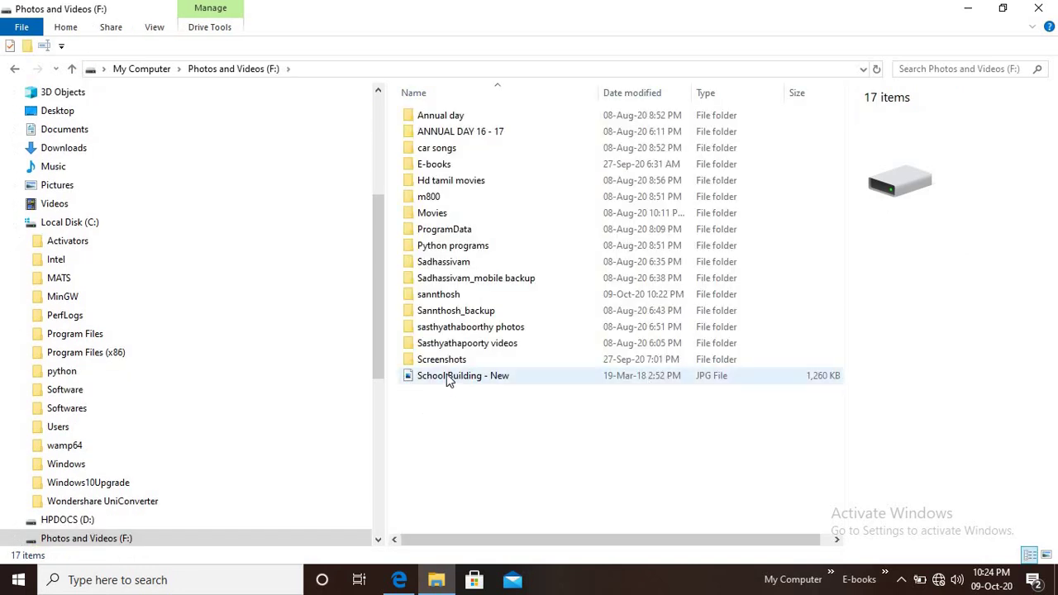
{"action": "left_click", "coordinate": [446, 376]}
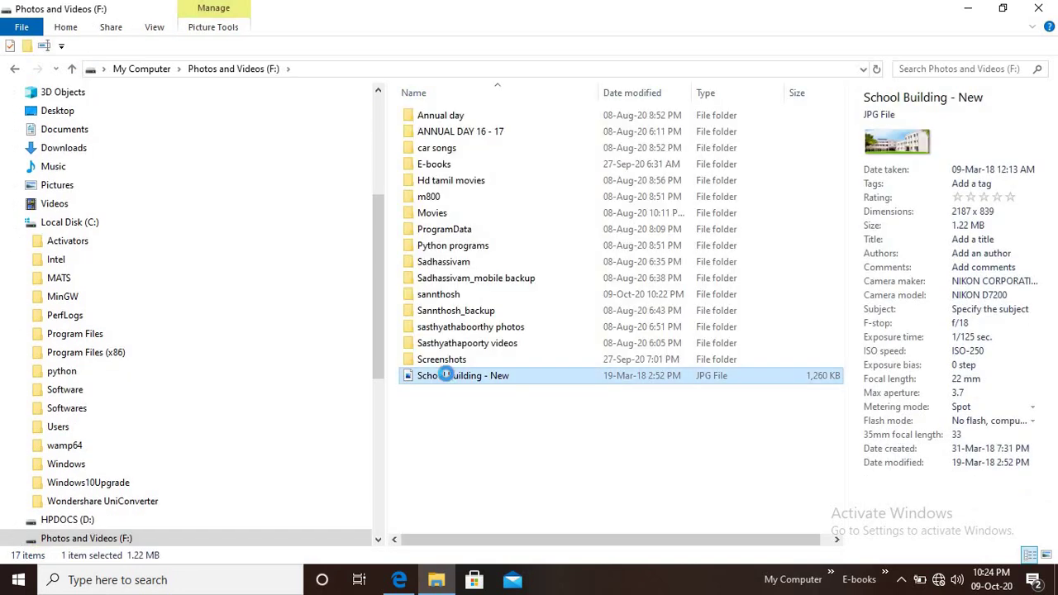
{"action": "right_click", "coordinate": [446, 376]}
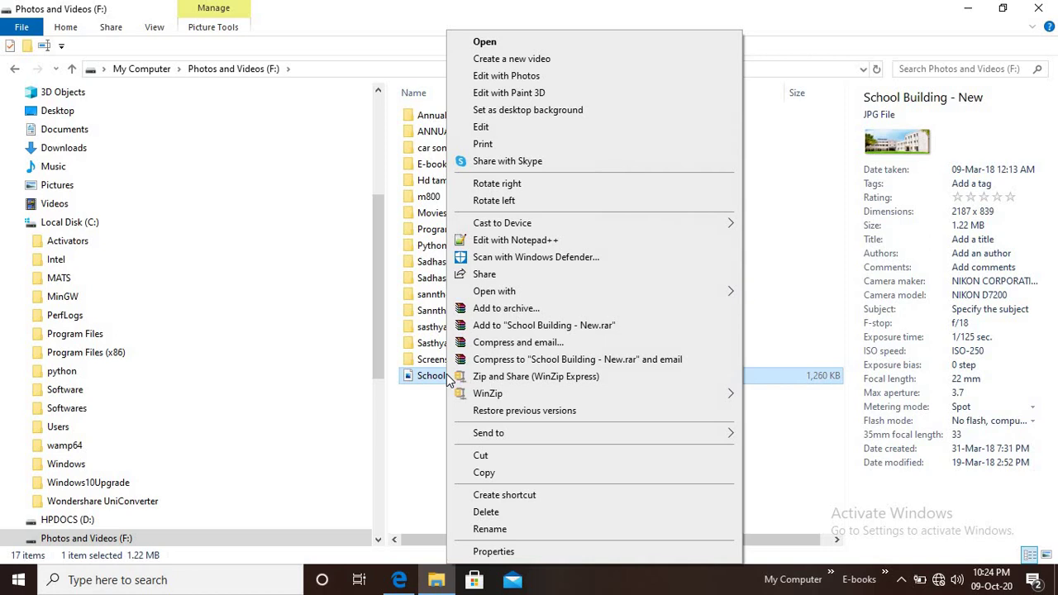
{"action": "left_click", "coordinate": [495, 474]}
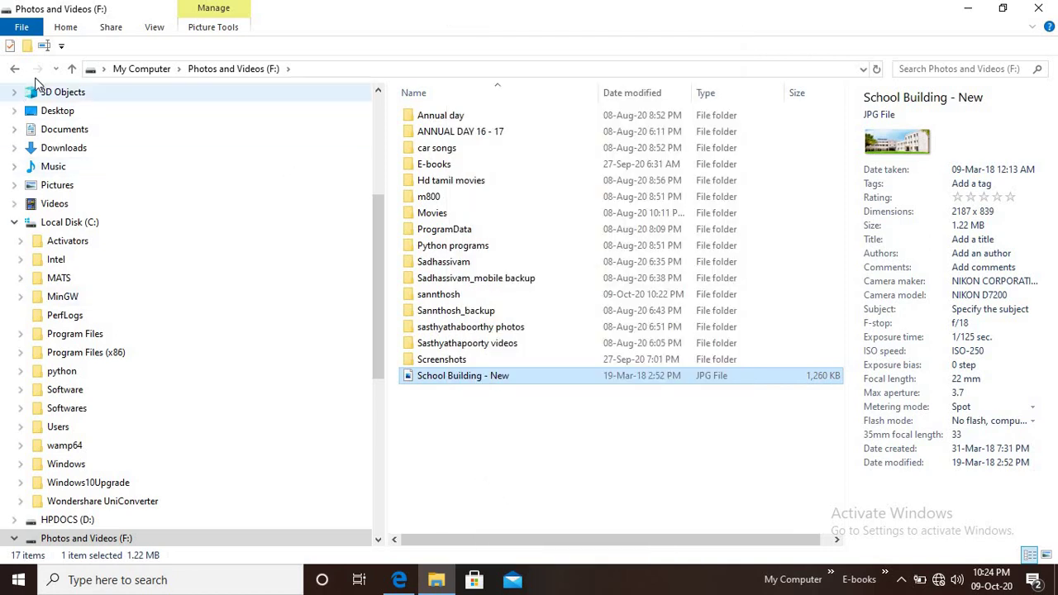
Open USB Drive (G:) from My Computer and paste the copied School Building - New image there.
{"action": "left_click", "coordinate": [72, 70]}
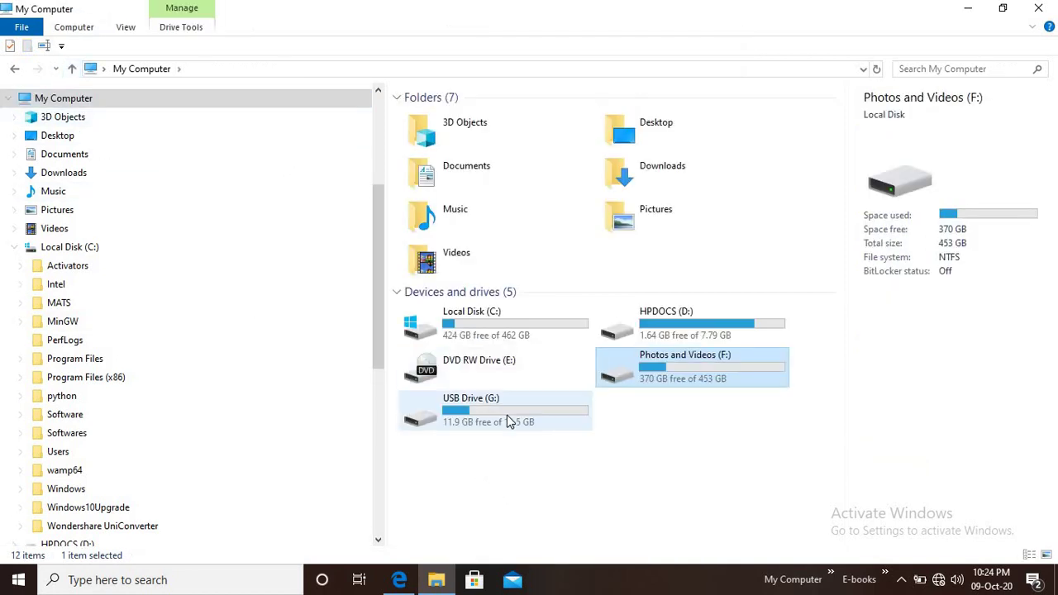
{"action": "left_click", "coordinate": [506, 418]}
{"action": "double_click", "coordinate": [507, 415]}
{"action": "right_click", "coordinate": [471, 248]}
{"action": "left_click", "coordinate": [534, 348]}
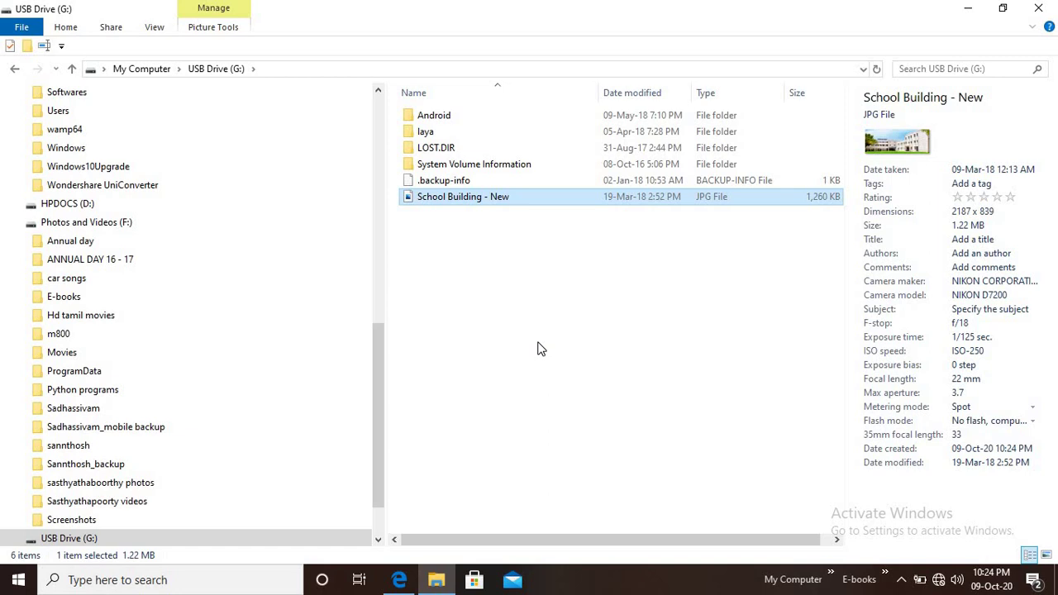
Switch to Edge and read the Method II - Send To steps, continuing to the workshop exercises on the following page.
{"action": "key", "text": "alt+Tab"}
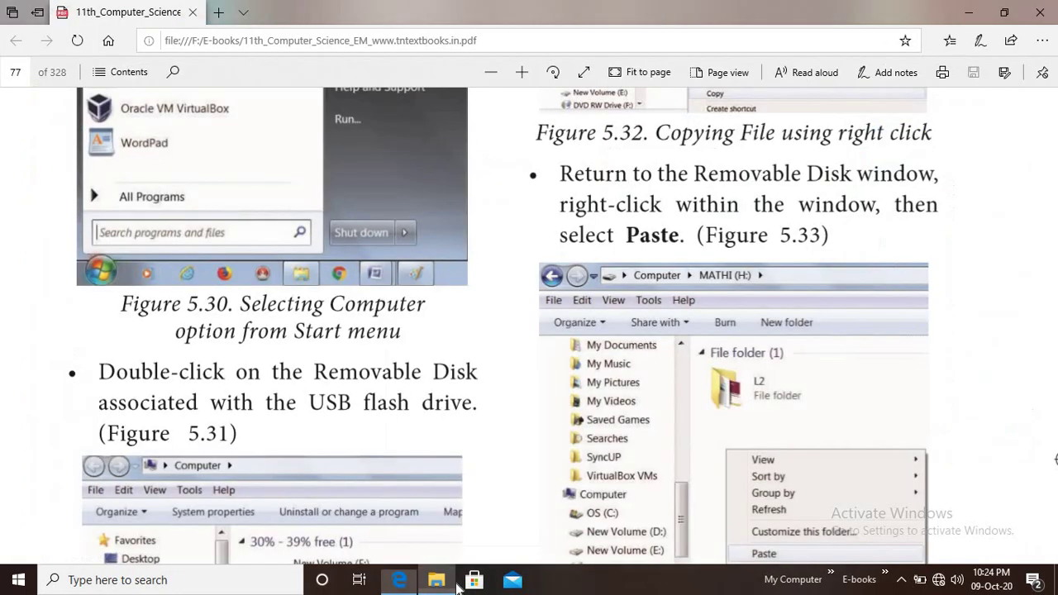
{"action": "scroll", "coordinate": [521, 309], "scroll_direction": "down", "scroll_amount": 5}
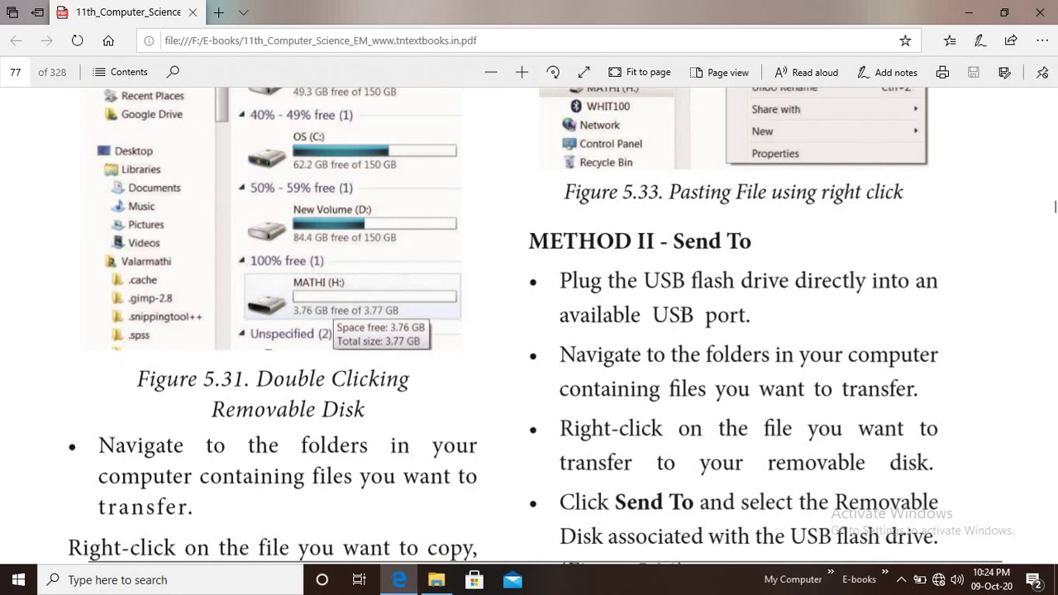
{"action": "scroll", "coordinate": [776, 237], "scroll_direction": "down", "scroll_amount": 3}
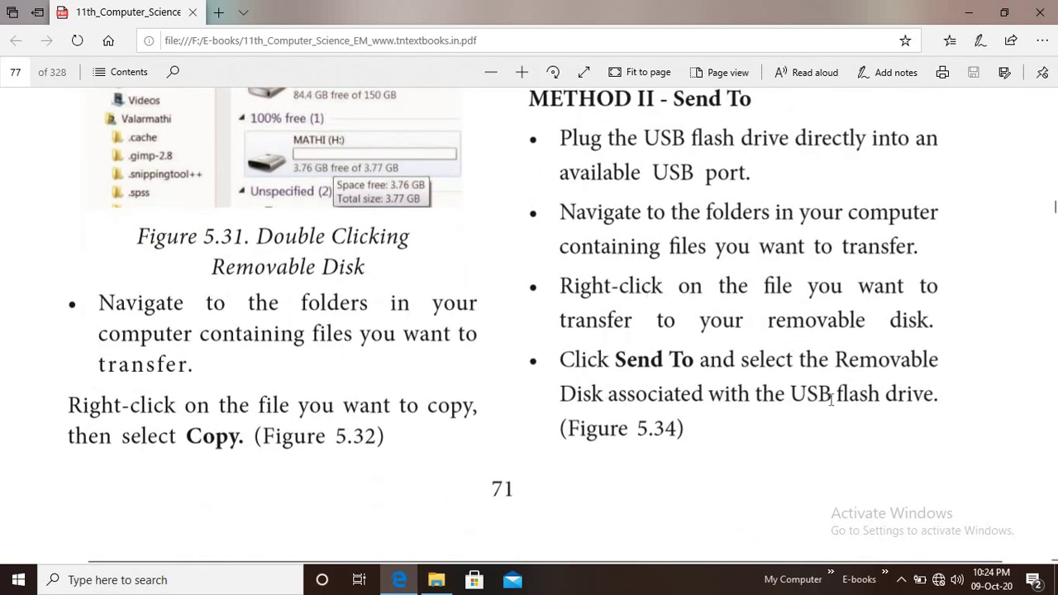
{"action": "scroll", "coordinate": [830, 400], "scroll_direction": "down", "scroll_amount": 10}
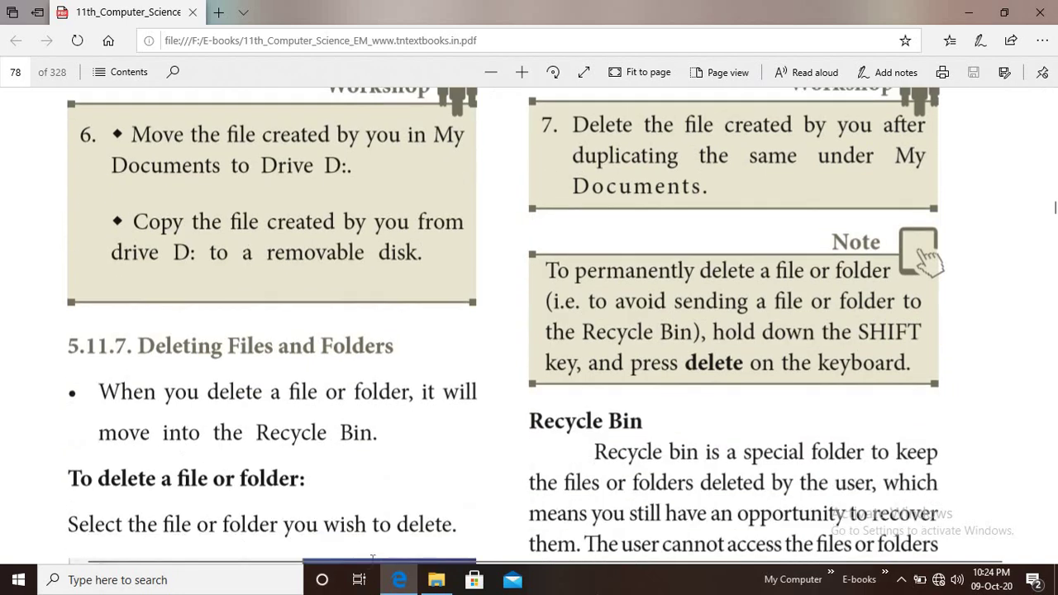
Switch to File Explorer, try to send the laya folder from USB Drive (G:) to the same drive, and cancel the copying.
{"action": "left_click", "coordinate": [436, 579]}
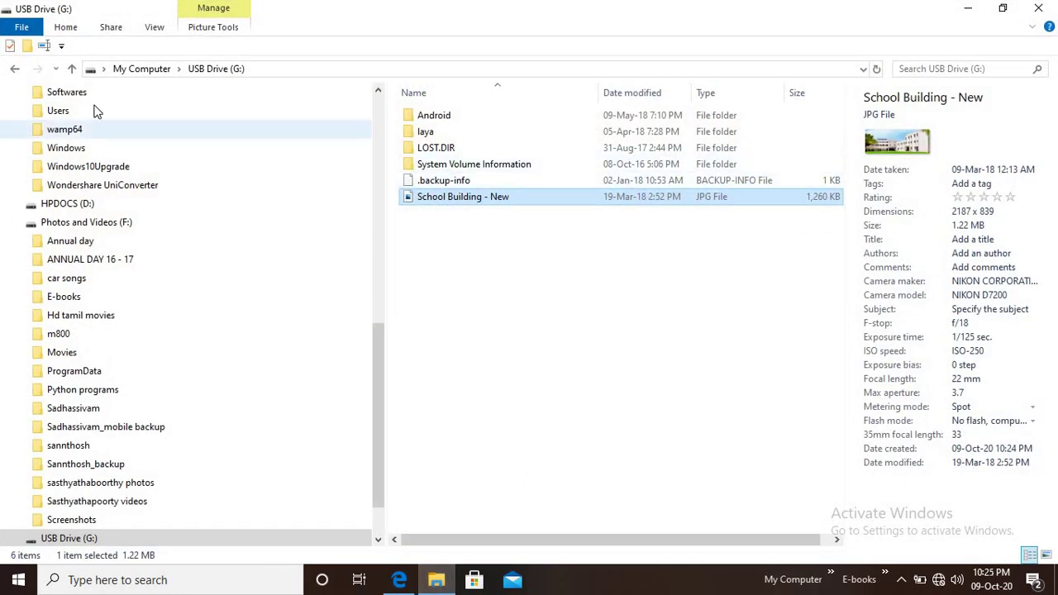
{"action": "left_click", "coordinate": [61, 28]}
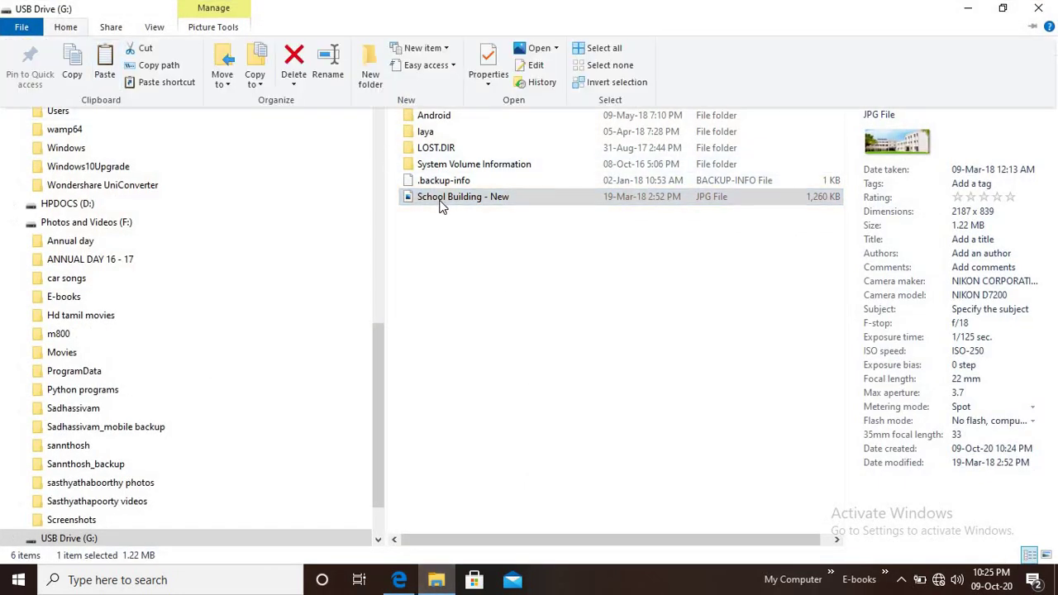
{"action": "left_click", "coordinate": [87, 231]}
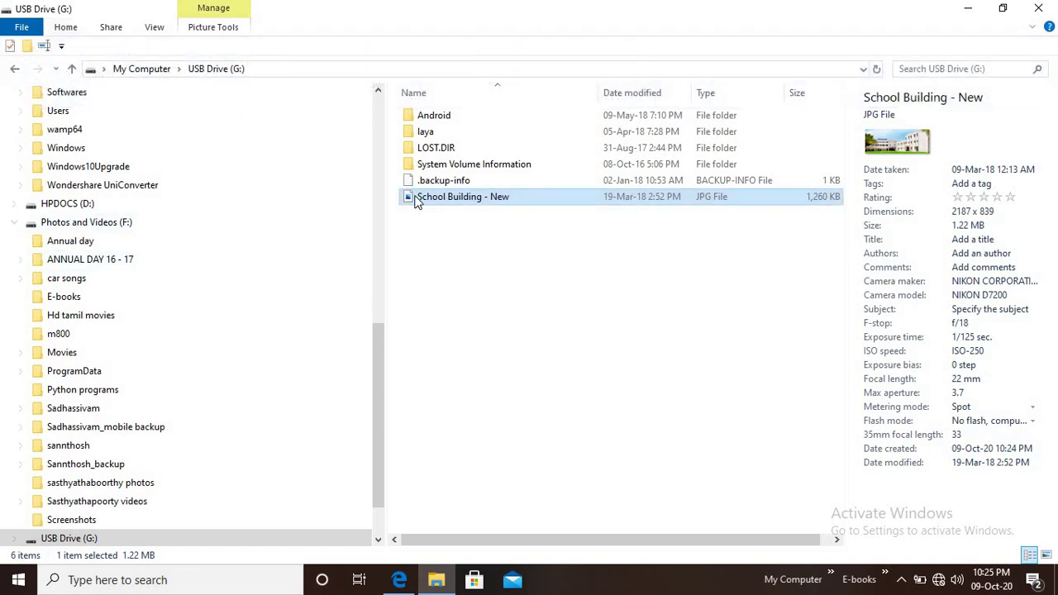
{"action": "right_click", "coordinate": [428, 133]}
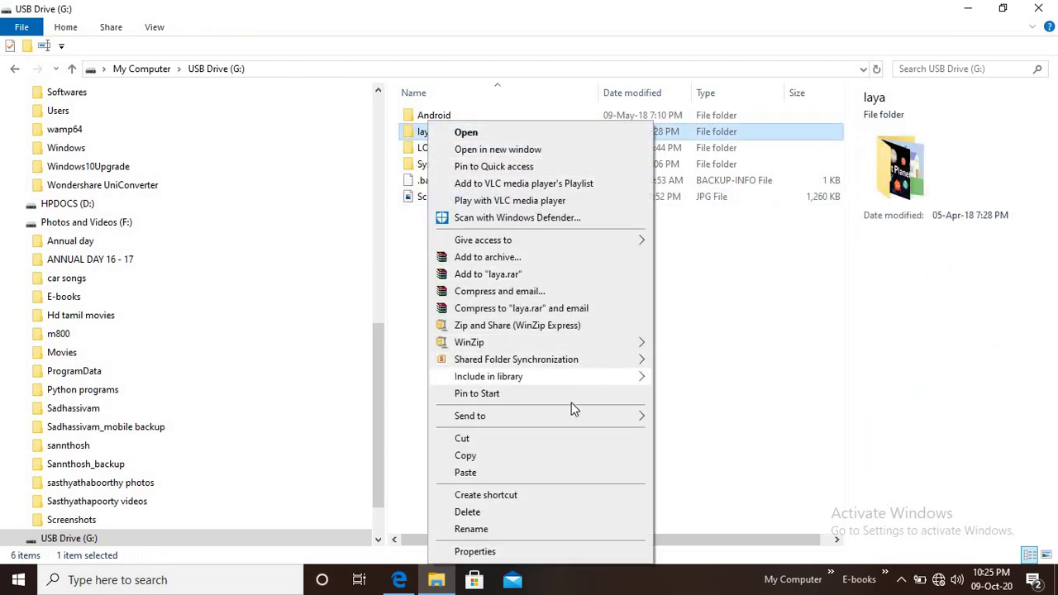
{"action": "mouse_move", "coordinate": [558, 419]}
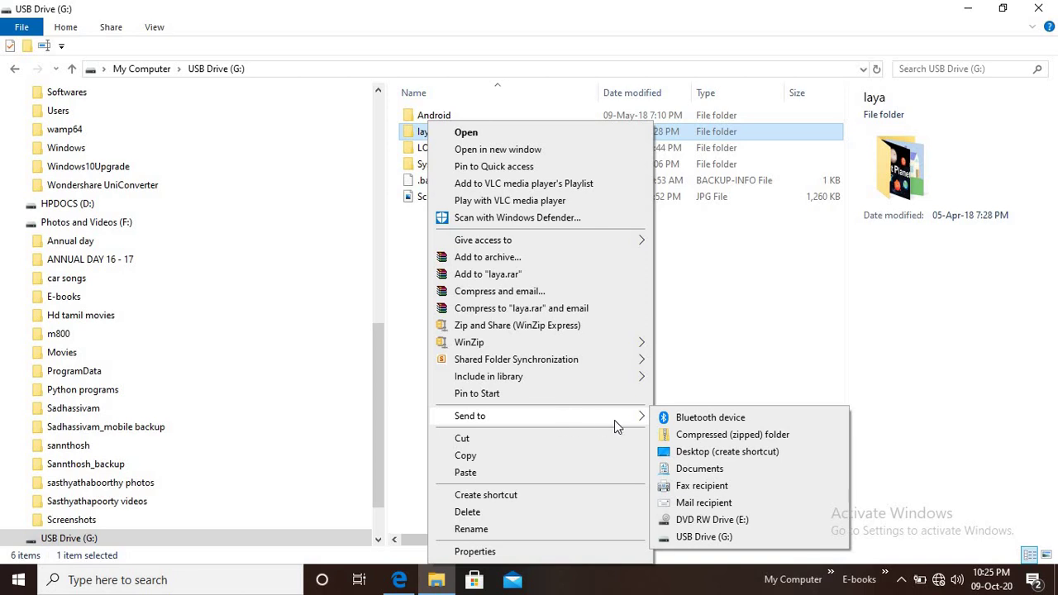
{"action": "left_click", "coordinate": [732, 539]}
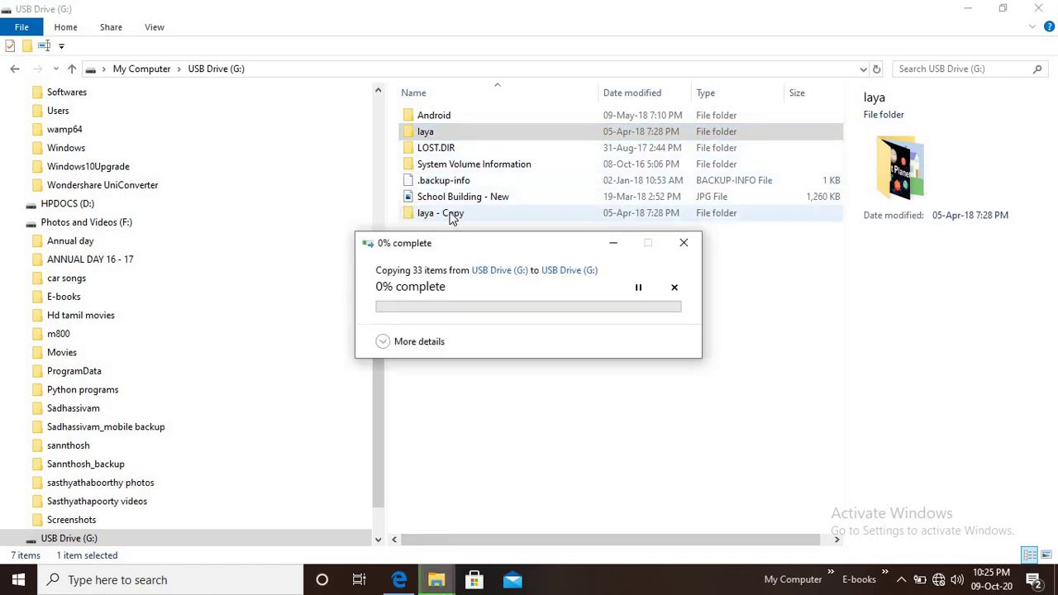
{"action": "left_click", "coordinate": [683, 243]}
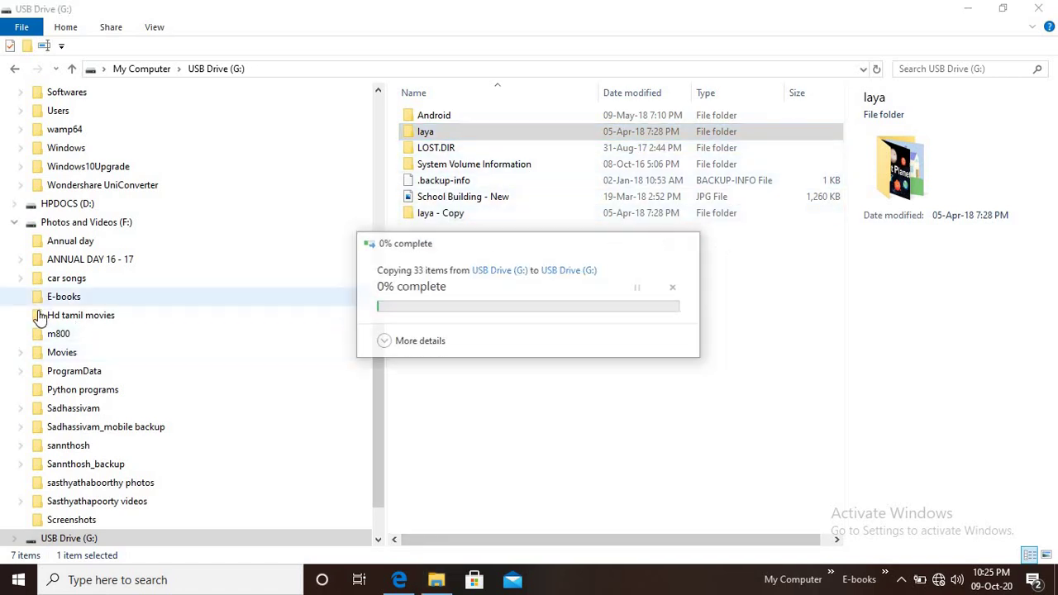
Send the svmms folder from HPDOCS (D:) to USB Drive (G:) with Send to, and open the USB drive to check it.
{"action": "left_click", "coordinate": [67, 204]}
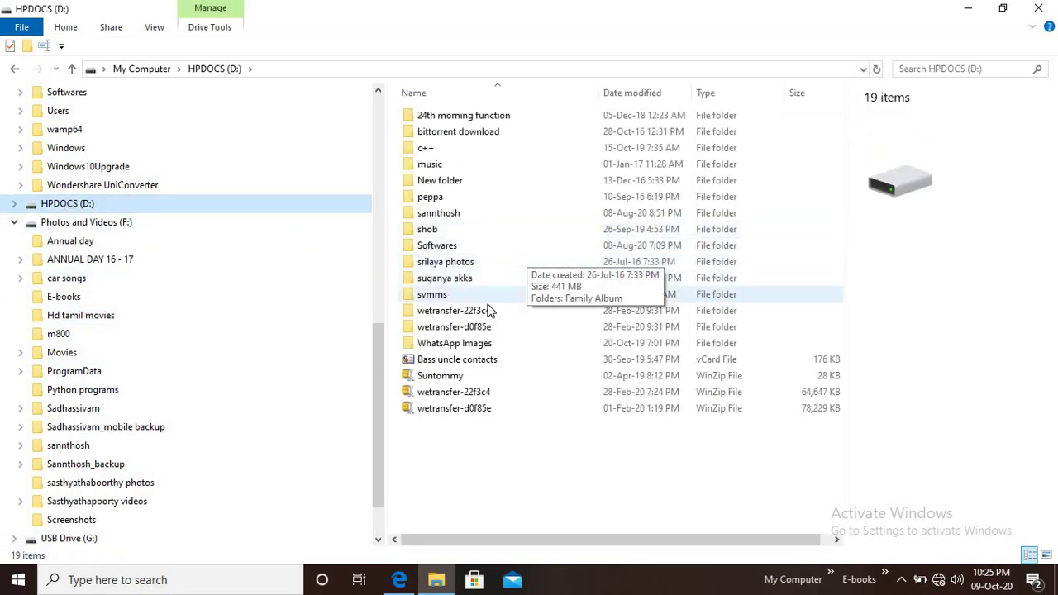
{"action": "right_click", "coordinate": [453, 300]}
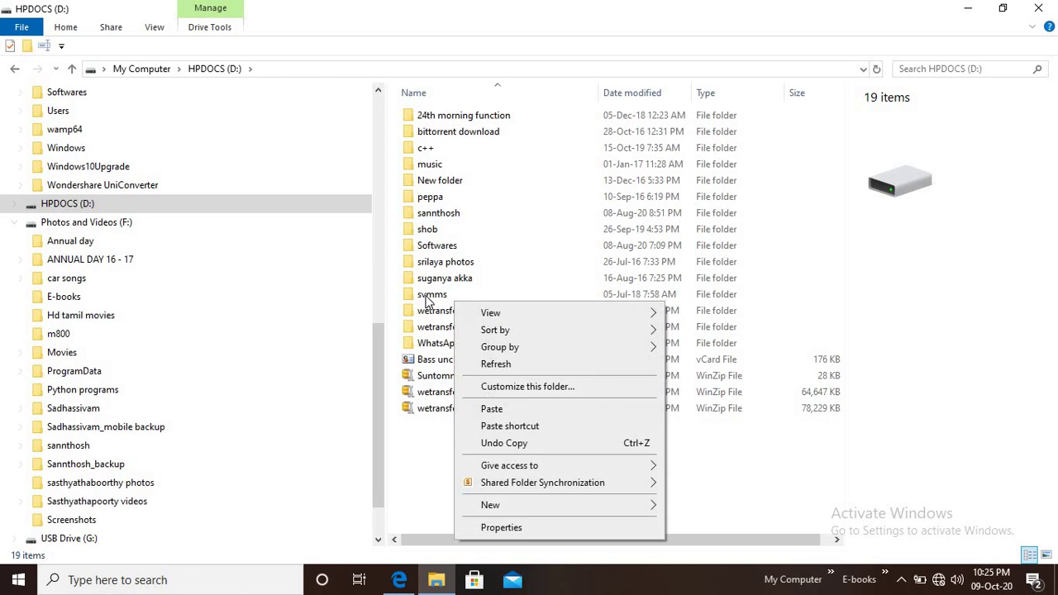
{"action": "left_click", "coordinate": [426, 300]}
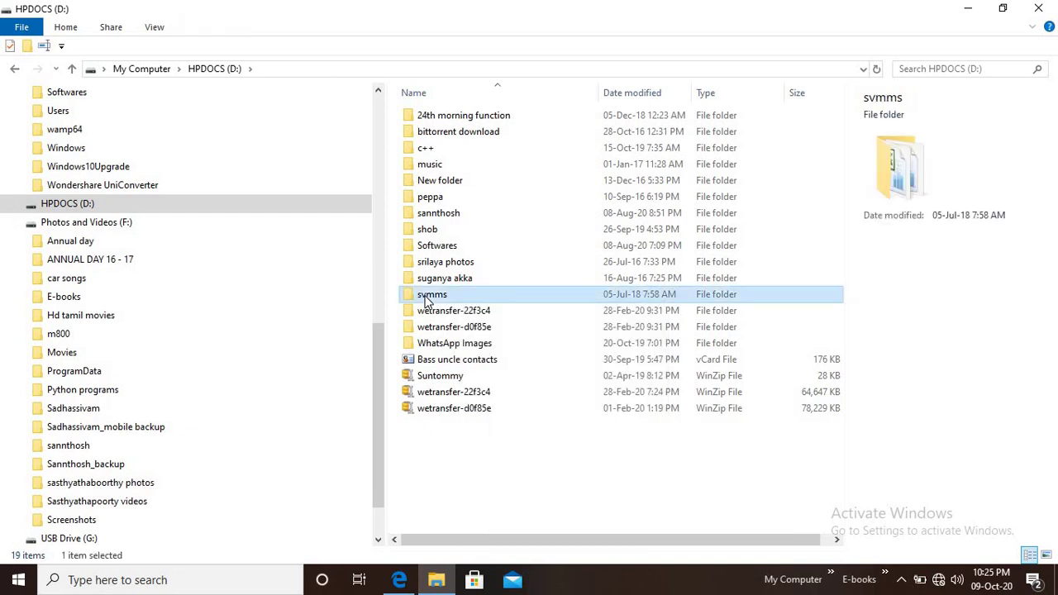
{"action": "right_click", "coordinate": [426, 301]}
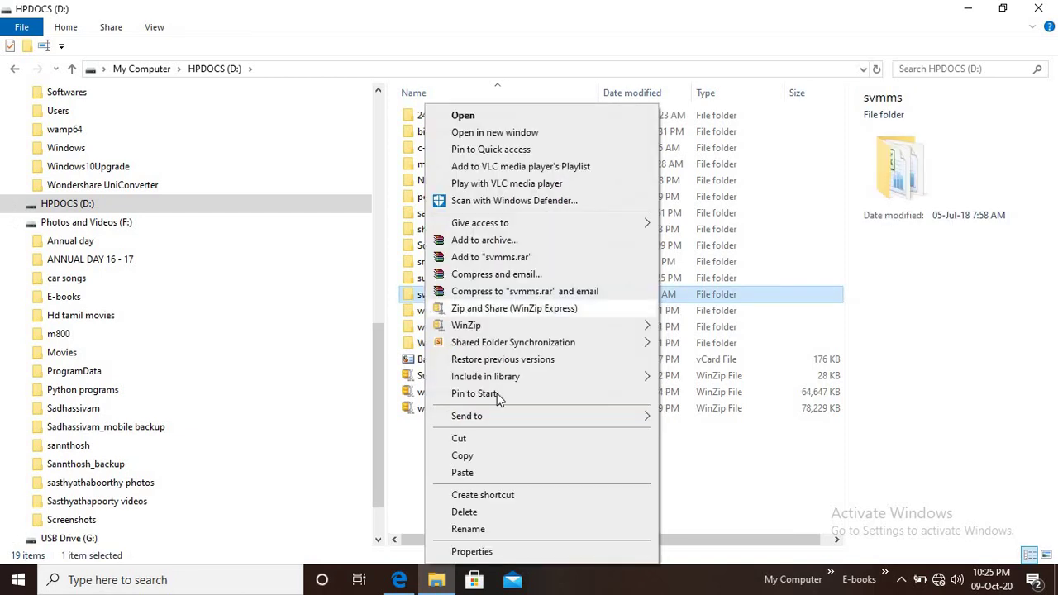
{"action": "mouse_move", "coordinate": [507, 413]}
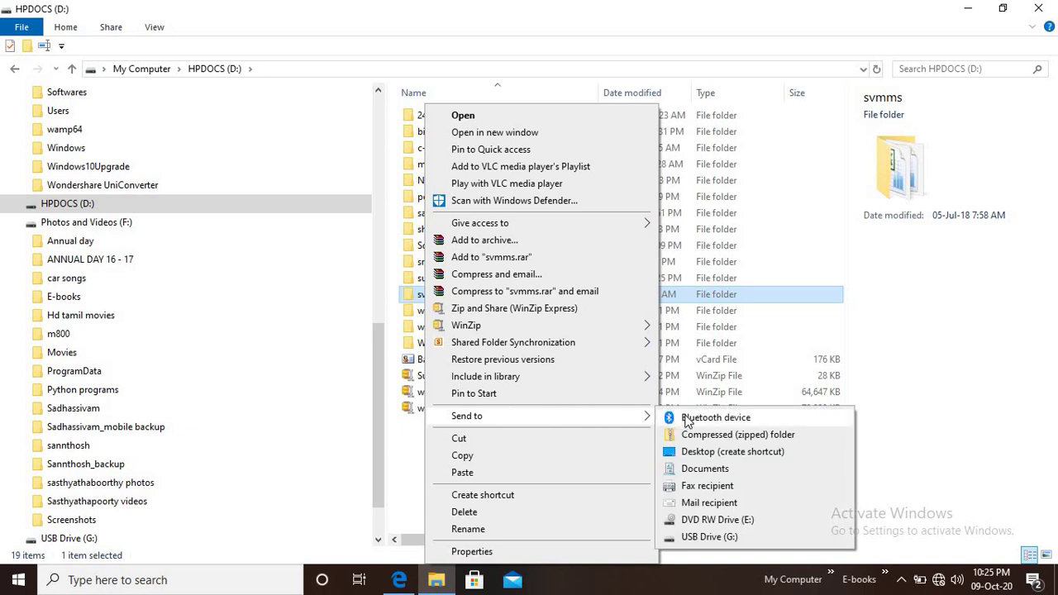
{"action": "left_click", "coordinate": [702, 538]}
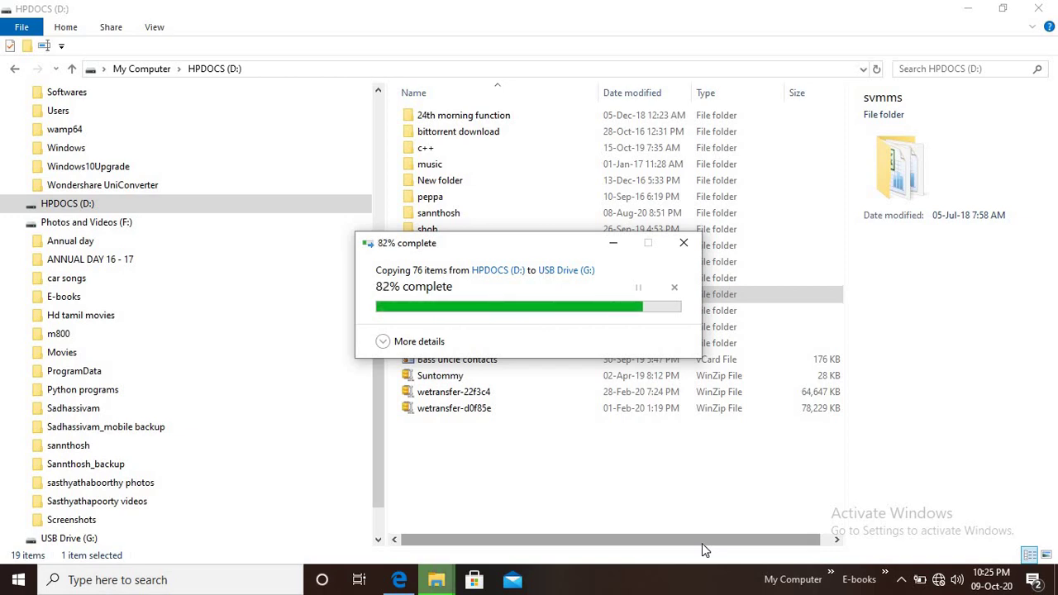
{"action": "left_click", "coordinate": [76, 541]}
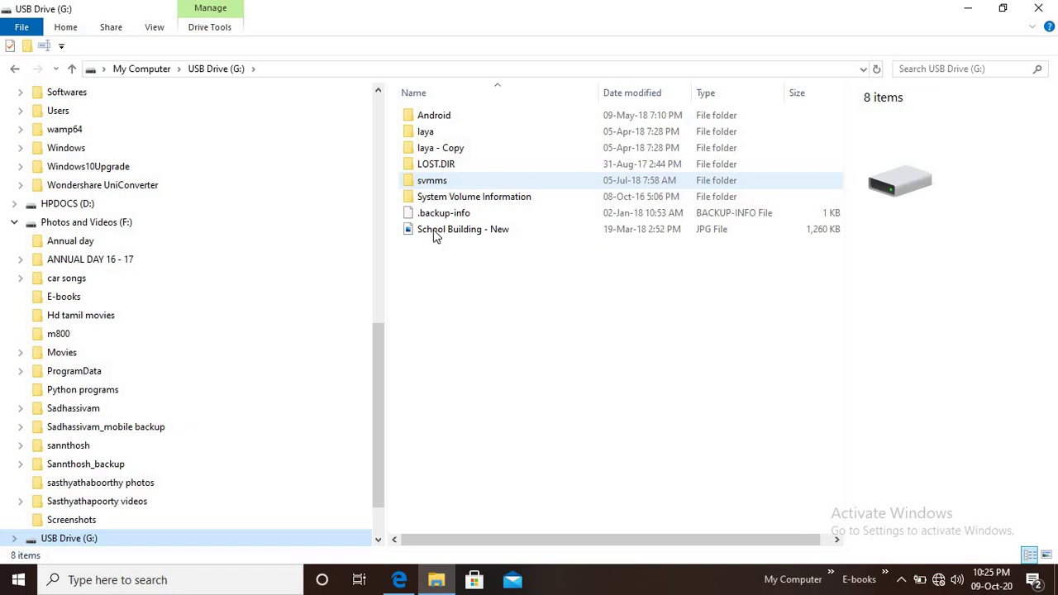
Switch to Edge and read section 5.11.7 on deleting files and folders, through both numbered steps at the end of page 72.
{"action": "left_click", "coordinate": [407, 584]}
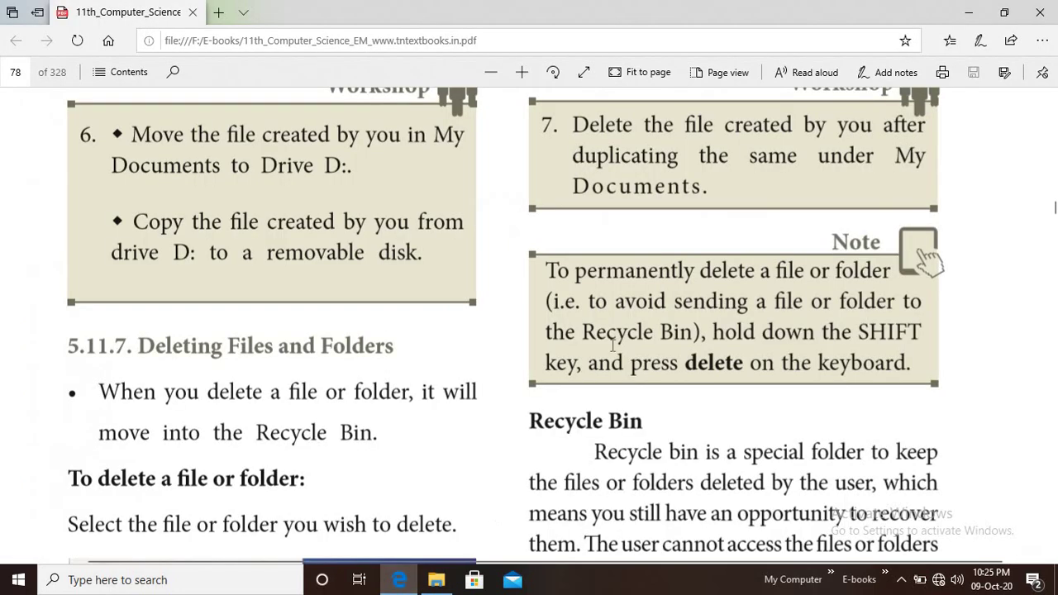
{"action": "scroll", "coordinate": [562, 345], "scroll_direction": "down", "scroll_amount": 1}
{"action": "scroll", "coordinate": [562, 345], "scroll_direction": "up", "scroll_amount": 2}
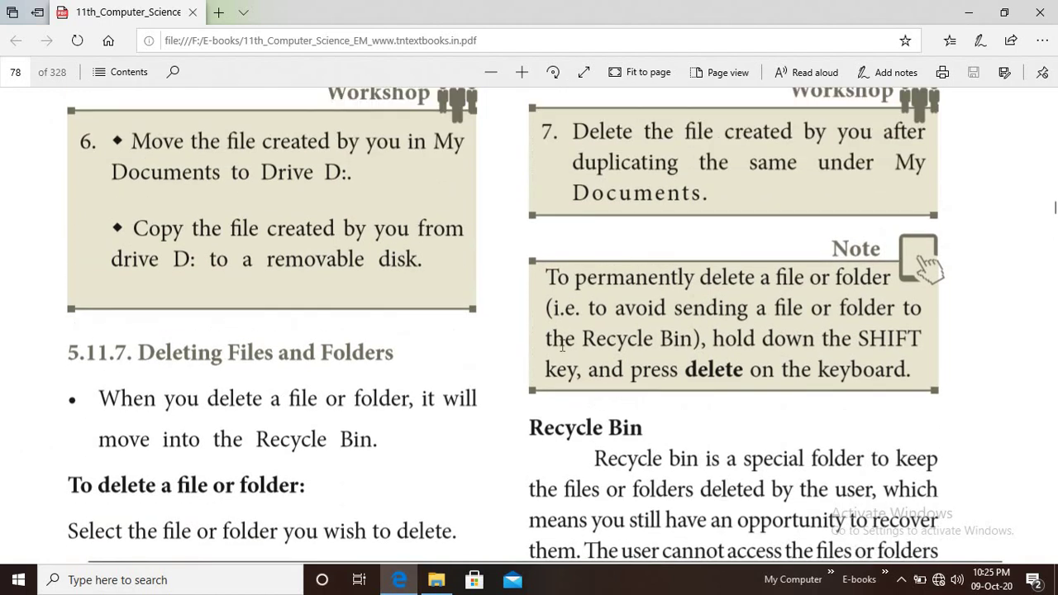
{"action": "scroll", "coordinate": [289, 210], "scroll_direction": "down", "scroll_amount": 3}
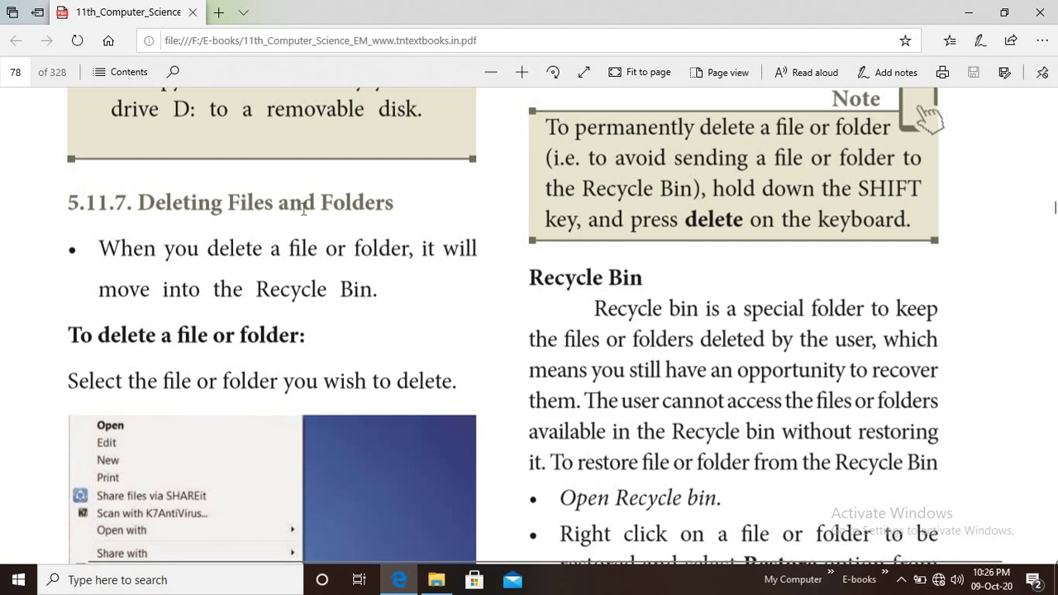
{"action": "scroll", "coordinate": [304, 209], "scroll_direction": "down", "scroll_amount": 1}
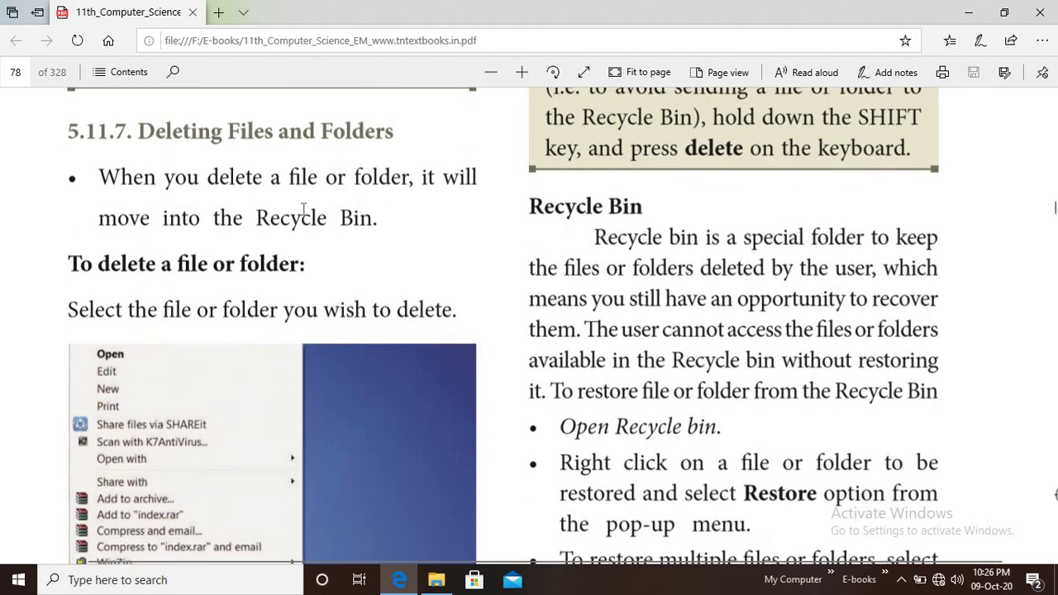
{"action": "scroll", "coordinate": [304, 209], "scroll_direction": "down", "scroll_amount": 2}
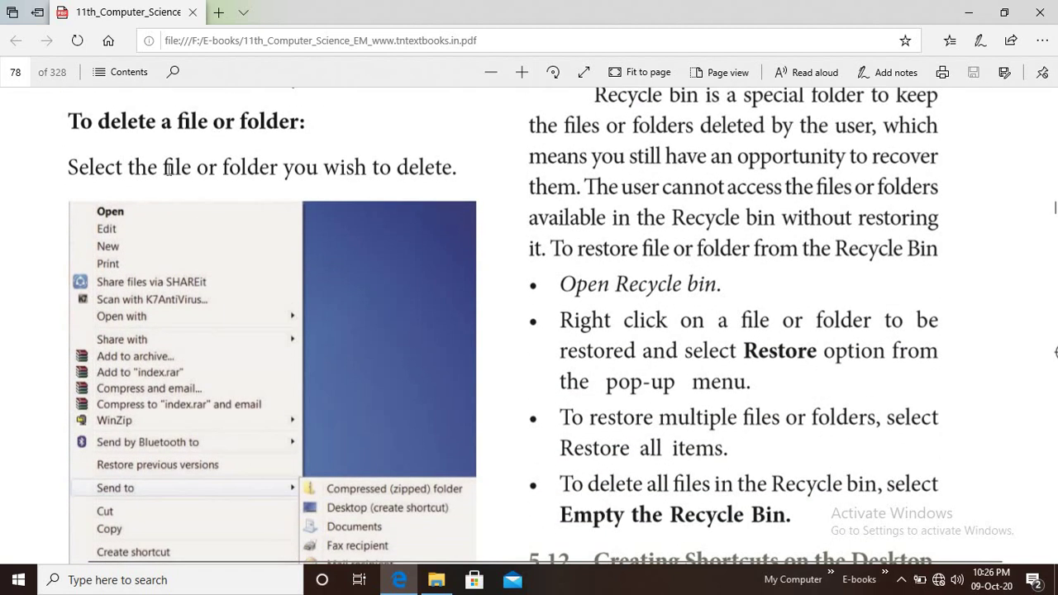
{"action": "scroll", "coordinate": [397, 190], "scroll_direction": "down", "scroll_amount": 6}
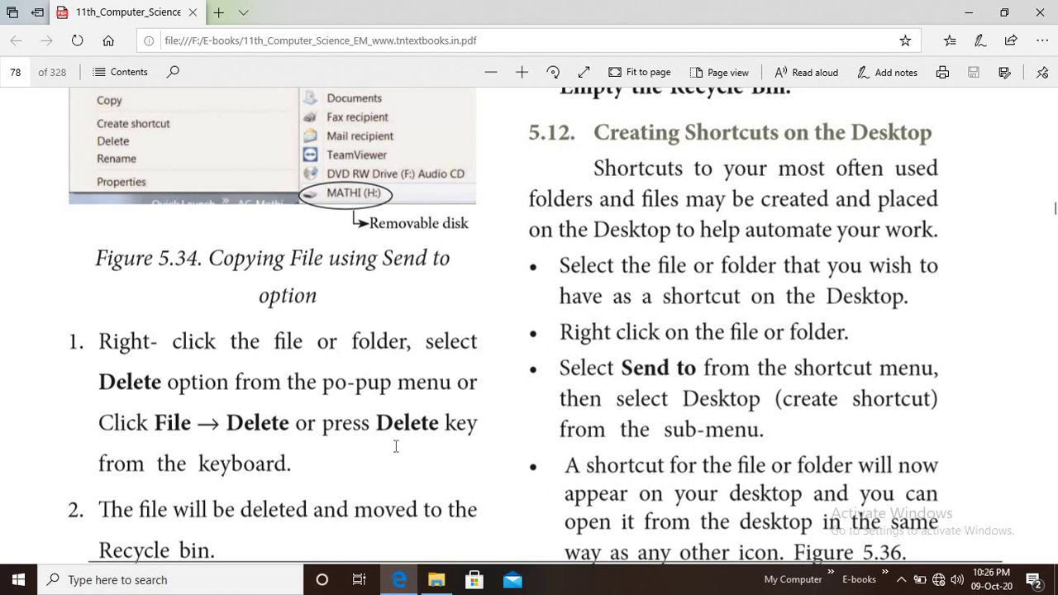
{"action": "scroll", "coordinate": [309, 447], "scroll_direction": "down", "scroll_amount": 2}
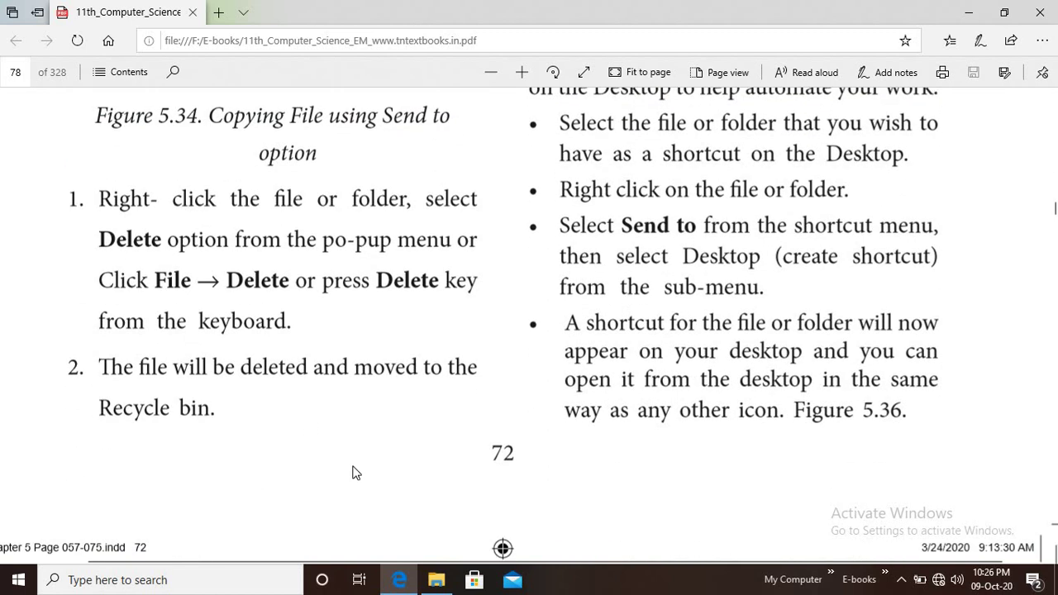
Switch to File Explorer and delete the School Building - New JPG file from USB Drive (G:), confirming the deletion.
{"action": "left_click", "coordinate": [436, 580]}
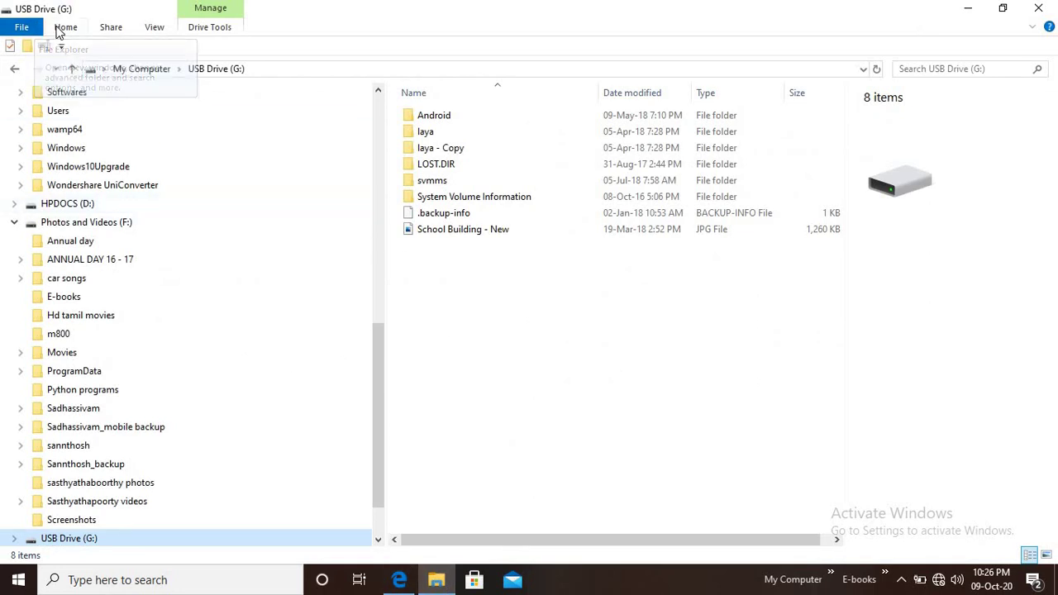
{"action": "left_click", "coordinate": [60, 29]}
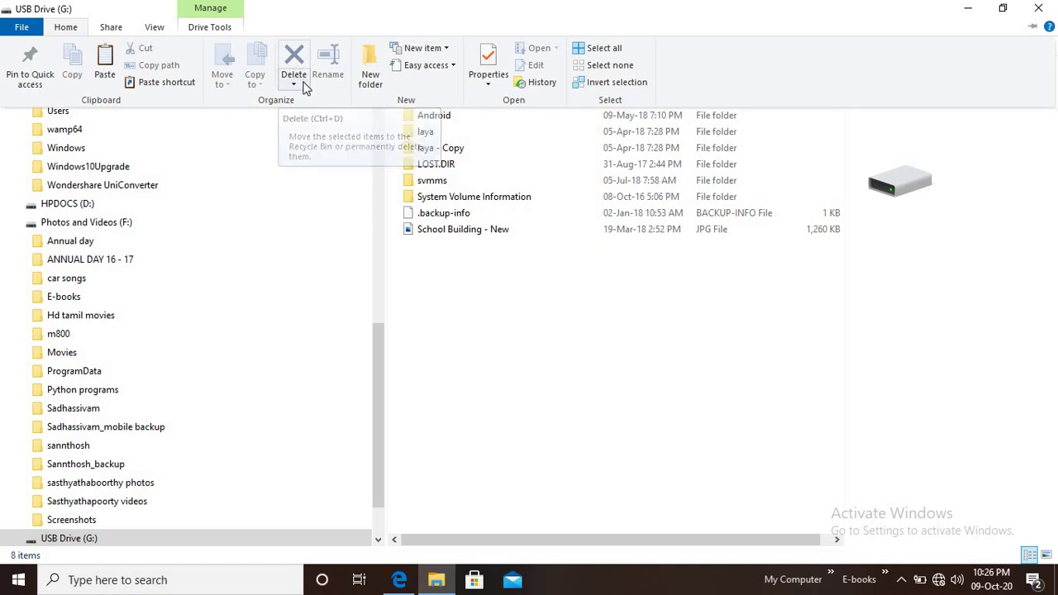
{"action": "left_click", "coordinate": [508, 266]}
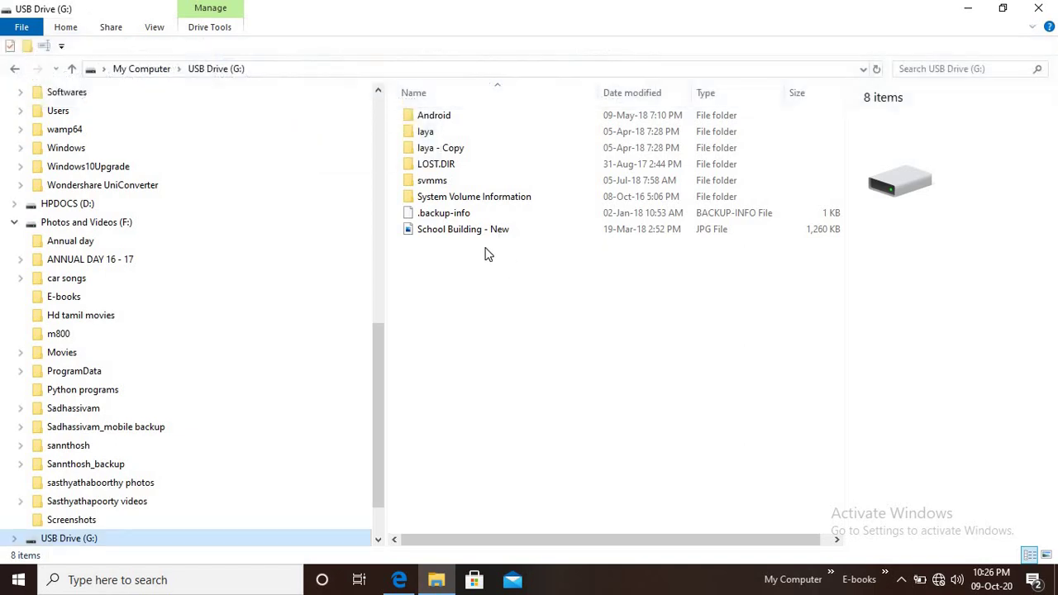
{"action": "left_click", "coordinate": [485, 234]}
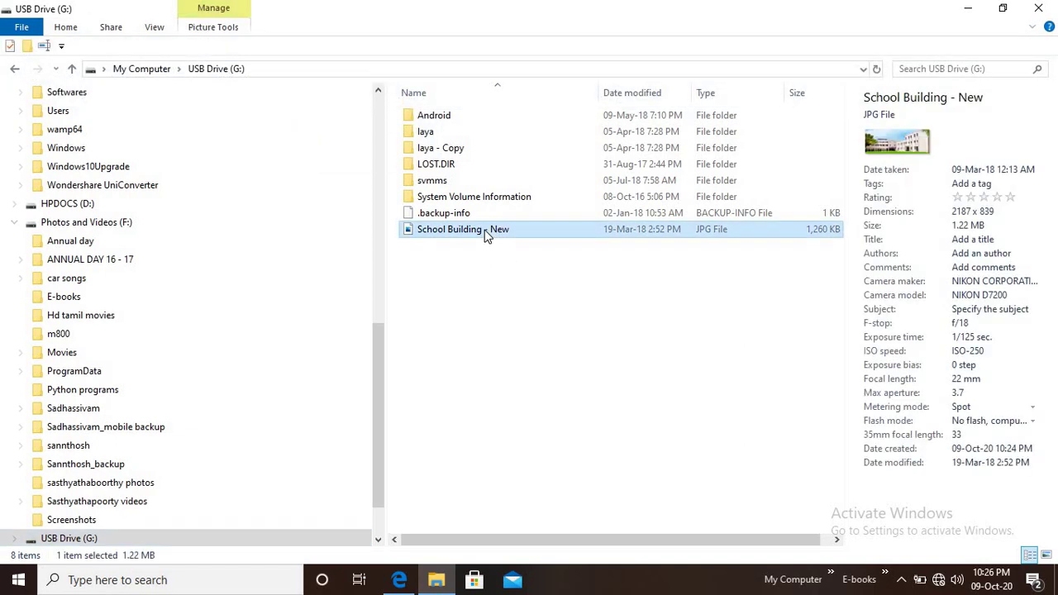
{"action": "key", "text": "Delete"}
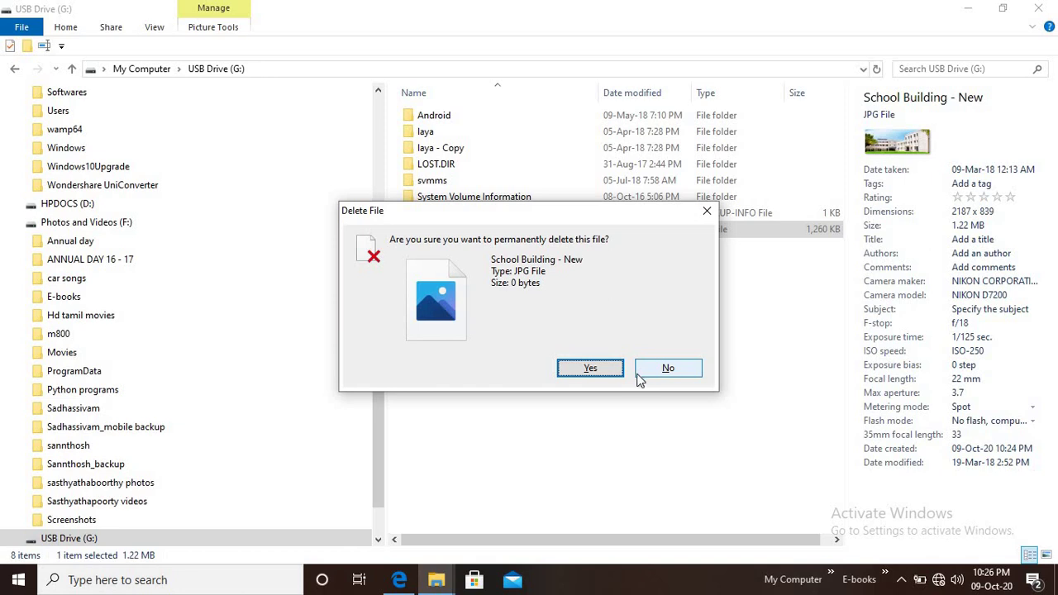
{"action": "left_click", "coordinate": [590, 367]}
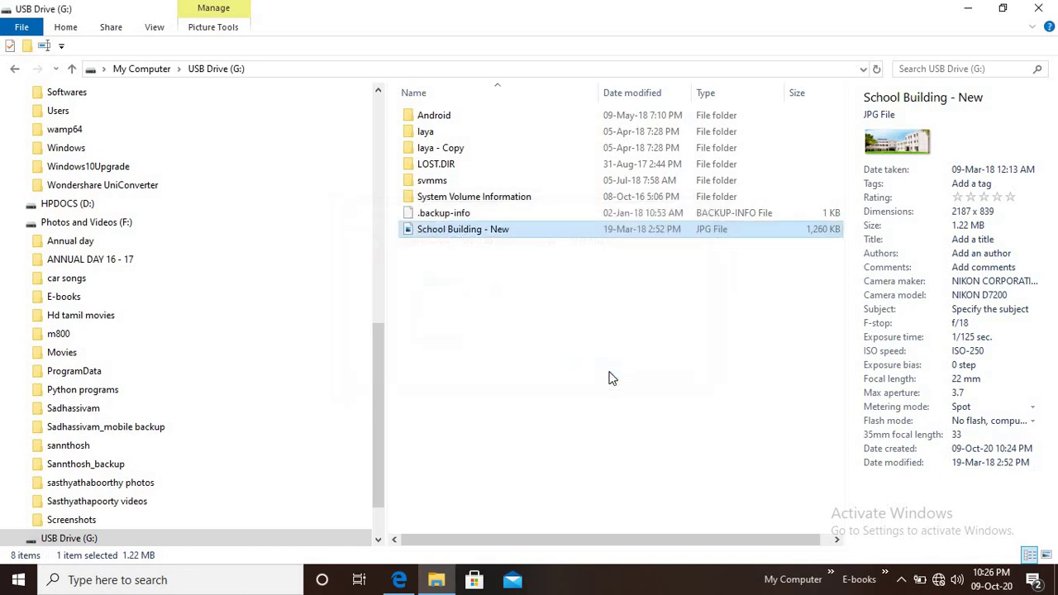
Minimize the open windows and open the Recycle Bin from the desktop, maximized, to look for the deleted School Building - New file.
{"action": "left_click", "coordinate": [967, 10]}
{"action": "left_click", "coordinate": [968, 12]}
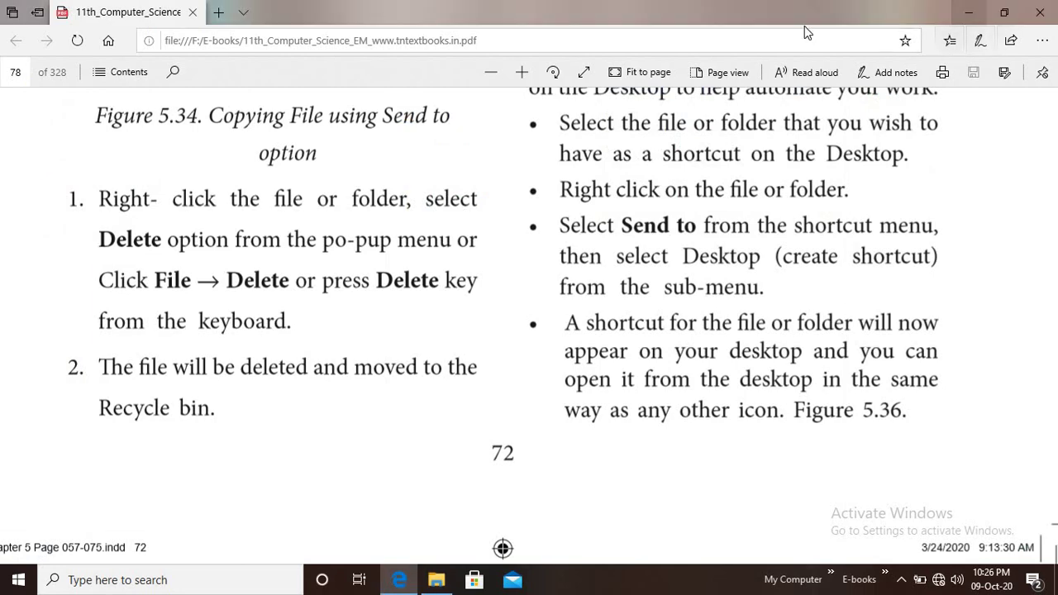
{"action": "double_click", "coordinate": [26, 101]}
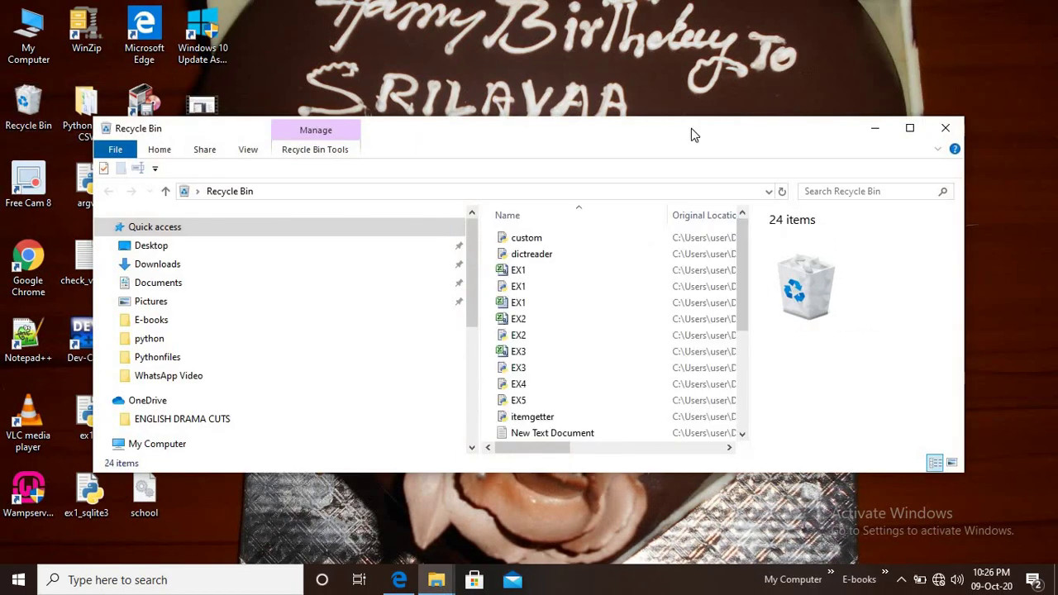
{"action": "double_click", "coordinate": [691, 128]}
{"action": "scroll", "coordinate": [582, 444], "scroll_direction": "right", "scroll_amount": 5}
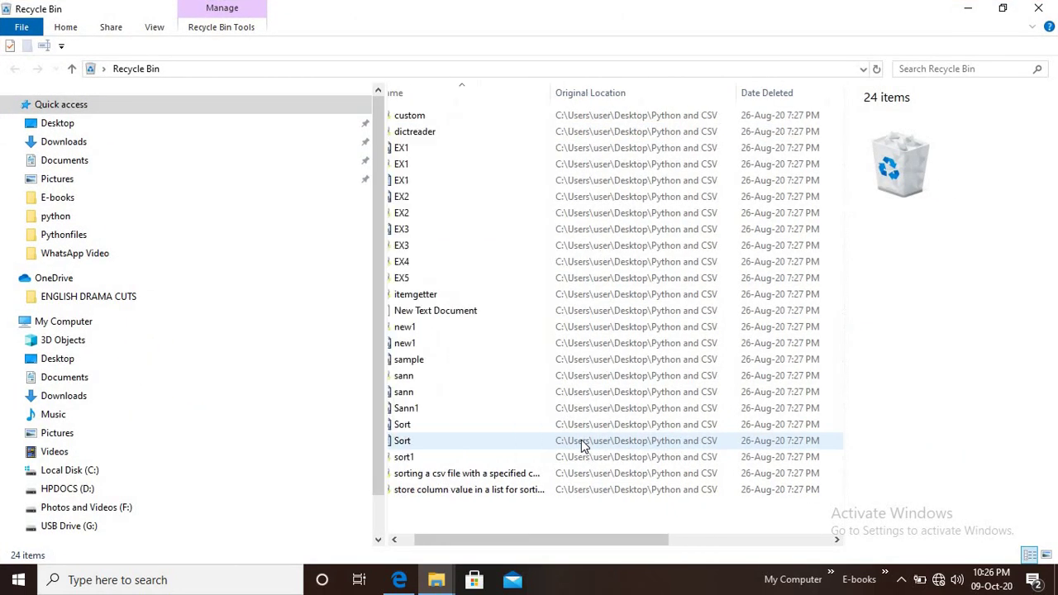
{"action": "scroll", "coordinate": [582, 444], "scroll_direction": "left", "scroll_amount": 5}
{"action": "left_click", "coordinate": [491, 380]}
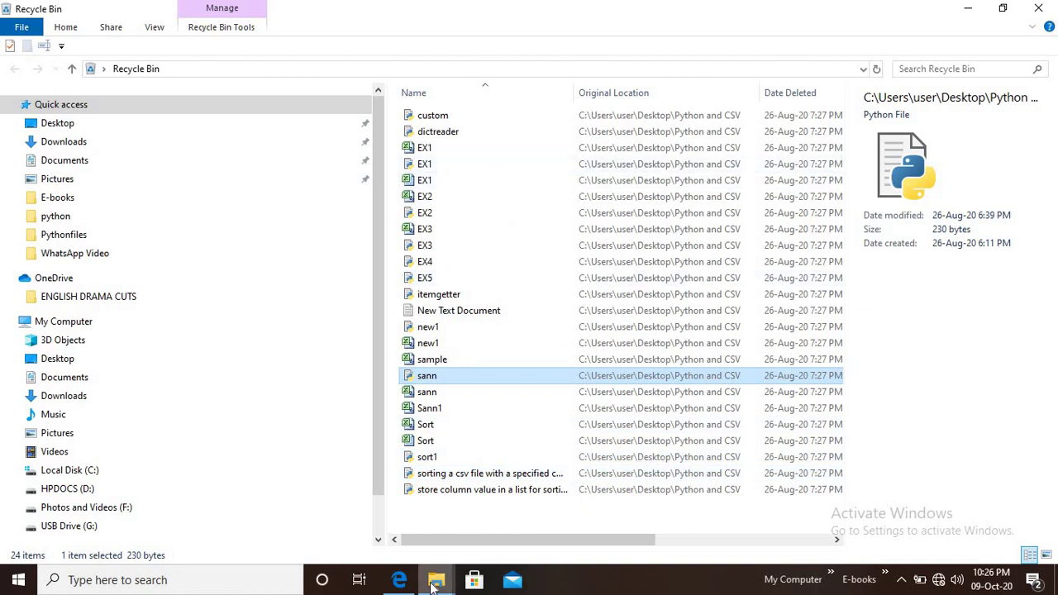
Switch to Edge and go back up page 72 to the start of section 5.11.7 and the note on permanent deletion.
{"action": "mouse_move", "coordinate": [436, 578]}
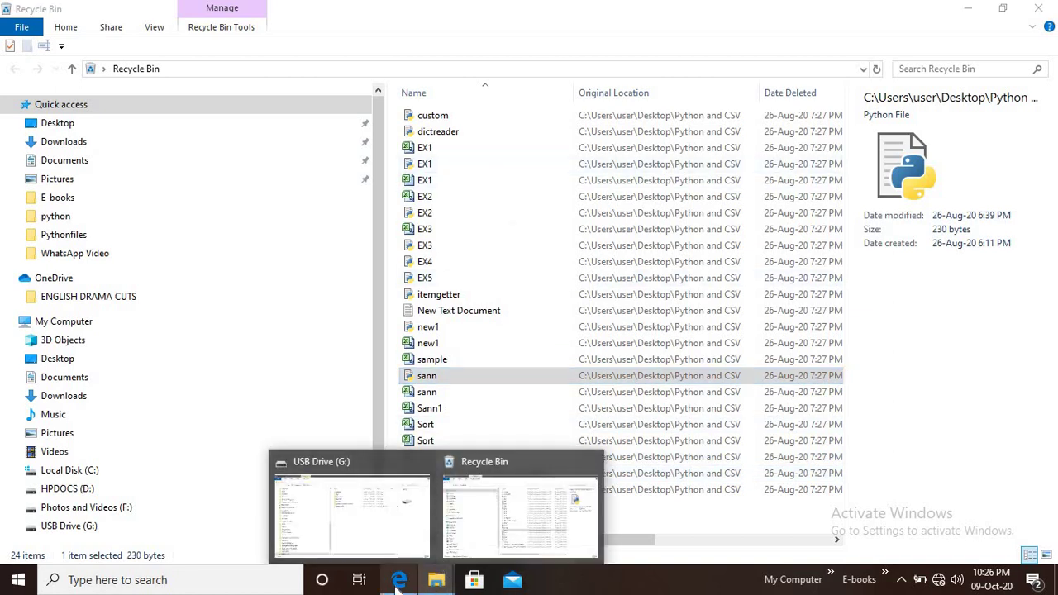
{"action": "left_click", "coordinate": [405, 578]}
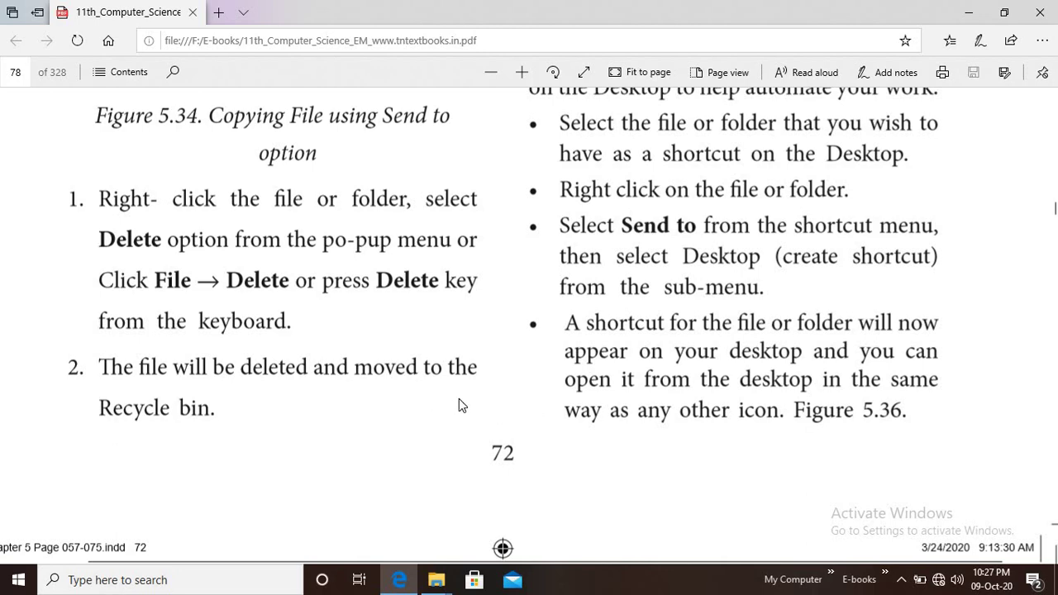
{"action": "scroll", "coordinate": [459, 399], "scroll_direction": "up", "scroll_amount": 10}
{"action": "scroll", "coordinate": [459, 398], "scroll_direction": "up", "scroll_amount": 3}
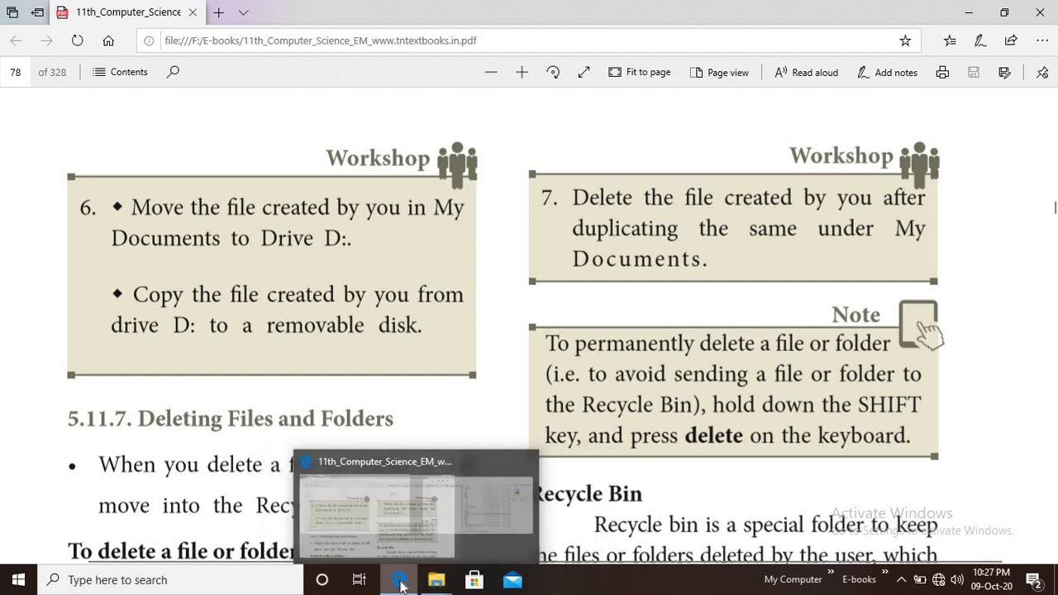
Switch to File Explorer and delete the 10th_SS_EM_Pg_344_11.04.2020 - Copy PDF from the E-books folder.
{"action": "left_click", "coordinate": [436, 583]}
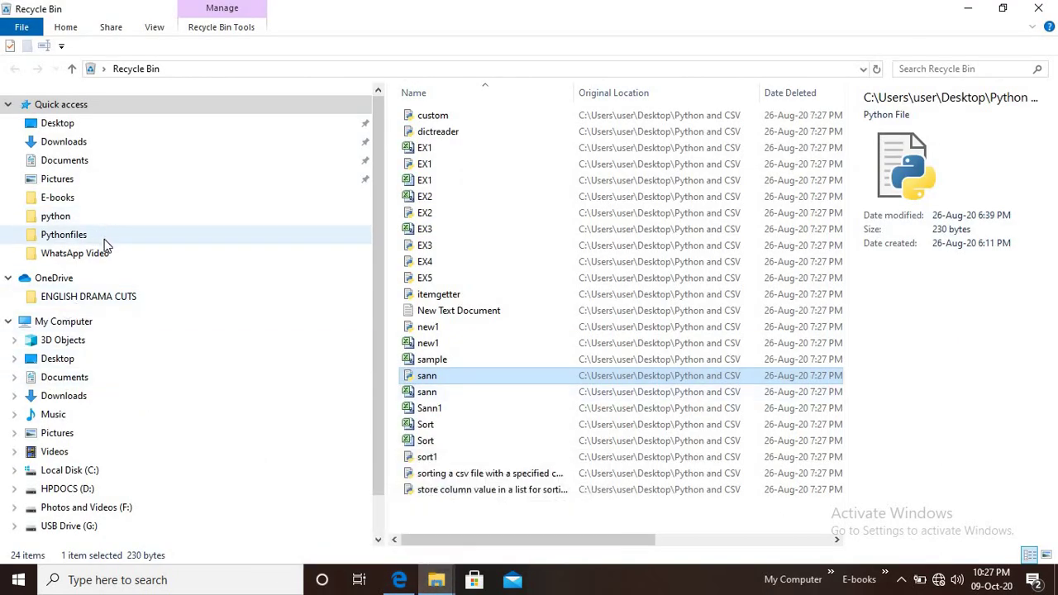
{"action": "left_click", "coordinate": [78, 200]}
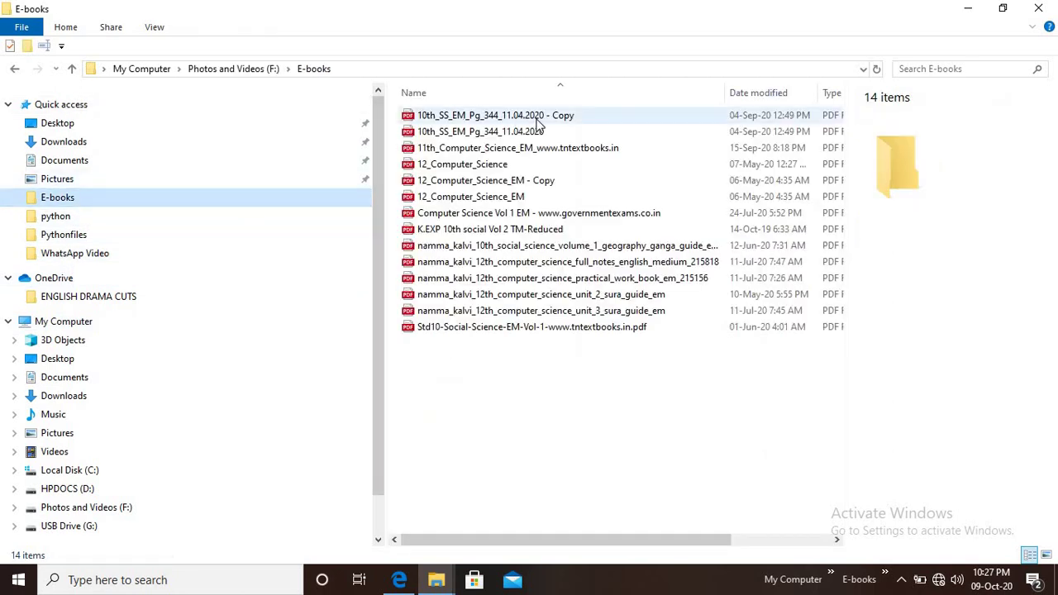
{"action": "left_click", "coordinate": [538, 124]}
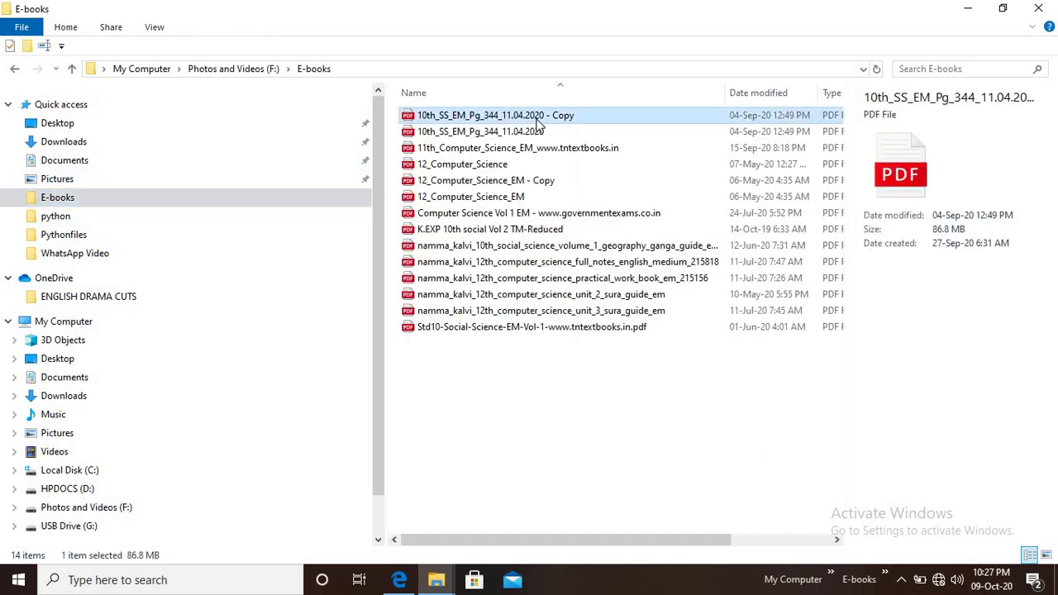
{"action": "left_click", "coordinate": [65, 26]}
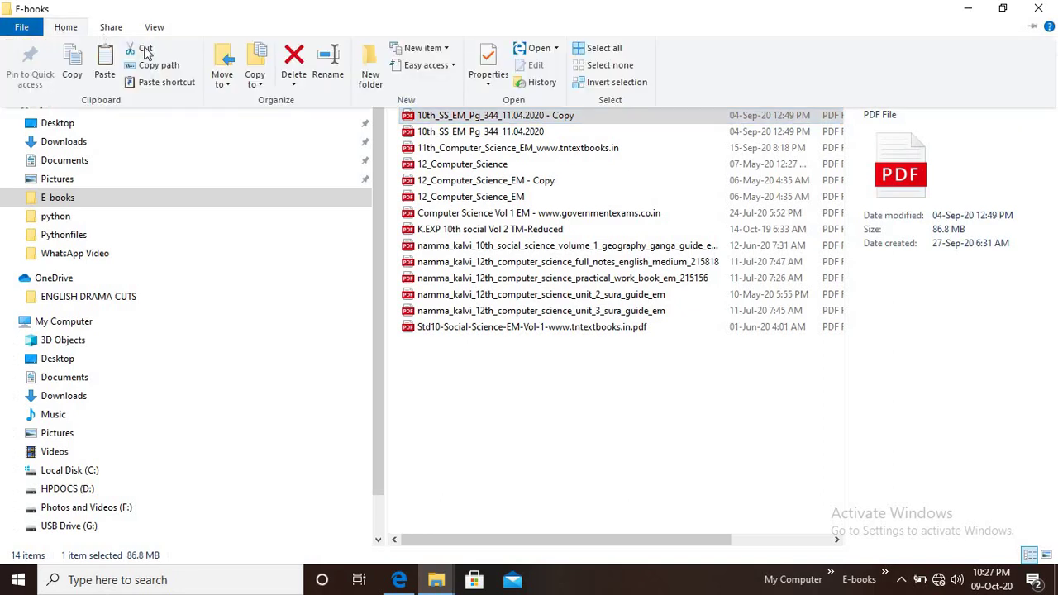
{"action": "left_click", "coordinate": [291, 51]}
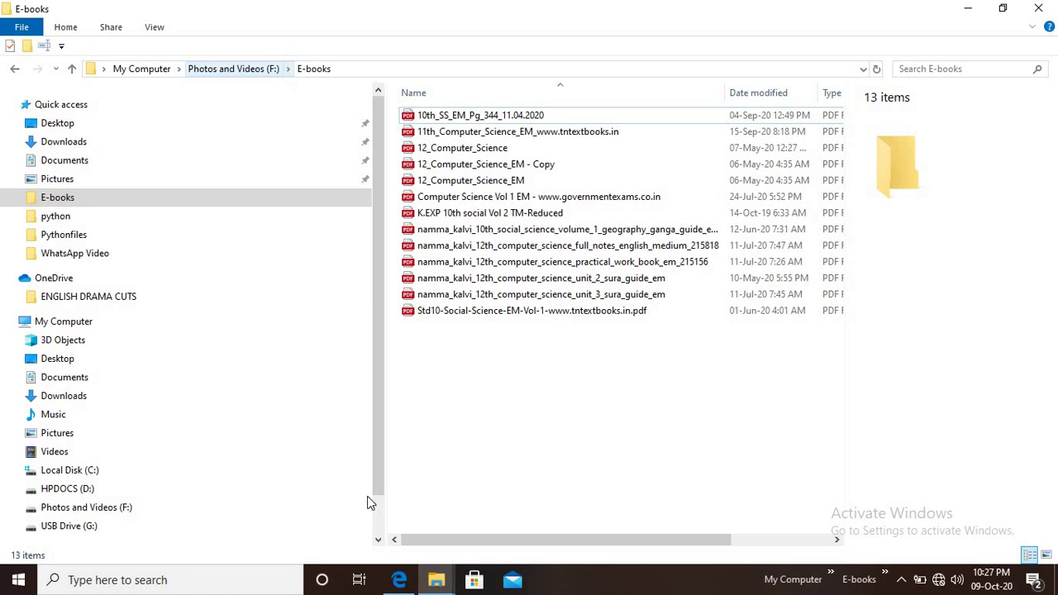
Open the Recycle Bin from the desktop, maximized with a narrower navigation pane, and select the deleted 10th_SS_EM_Pg_344_11.04.2020 - Copy file.
{"action": "left_click", "coordinate": [968, 10]}
{"action": "double_click", "coordinate": [29, 116]}
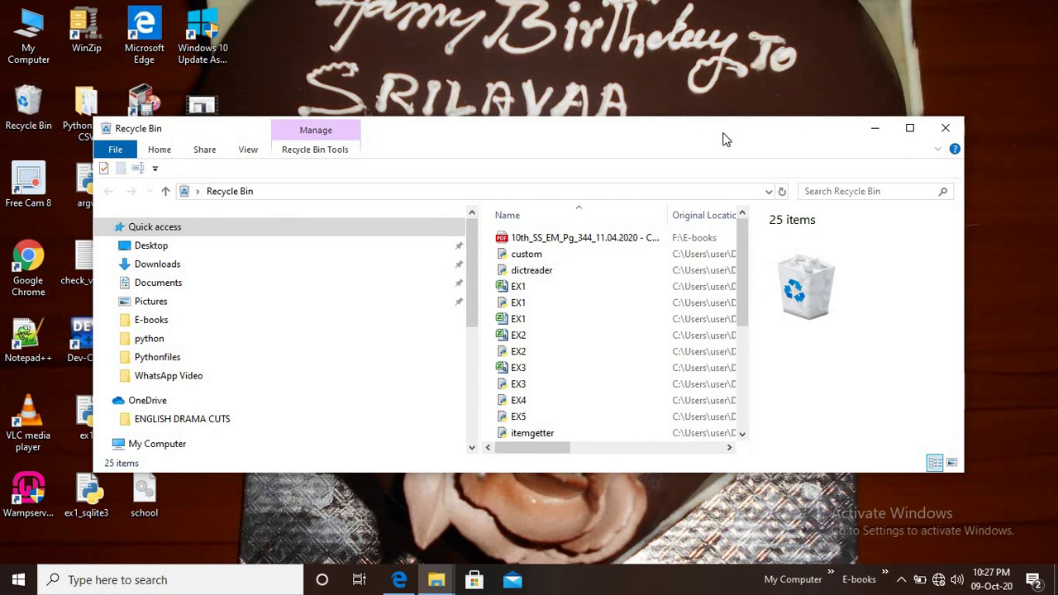
{"action": "double_click", "coordinate": [724, 139]}
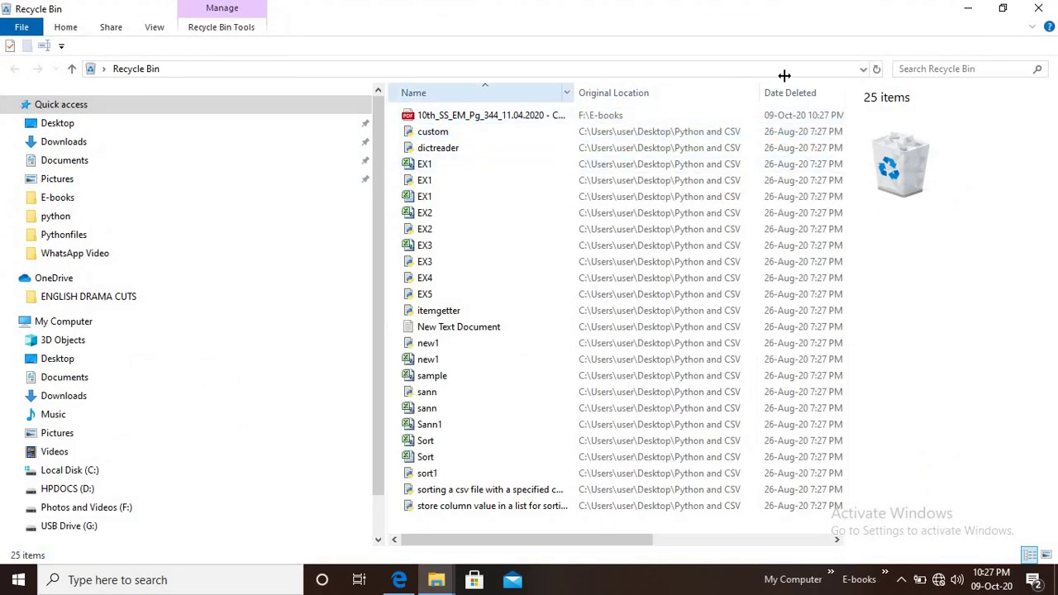
{"action": "left_click_drag", "start_coordinate": [754, 76], "coordinate": [378, 88]}
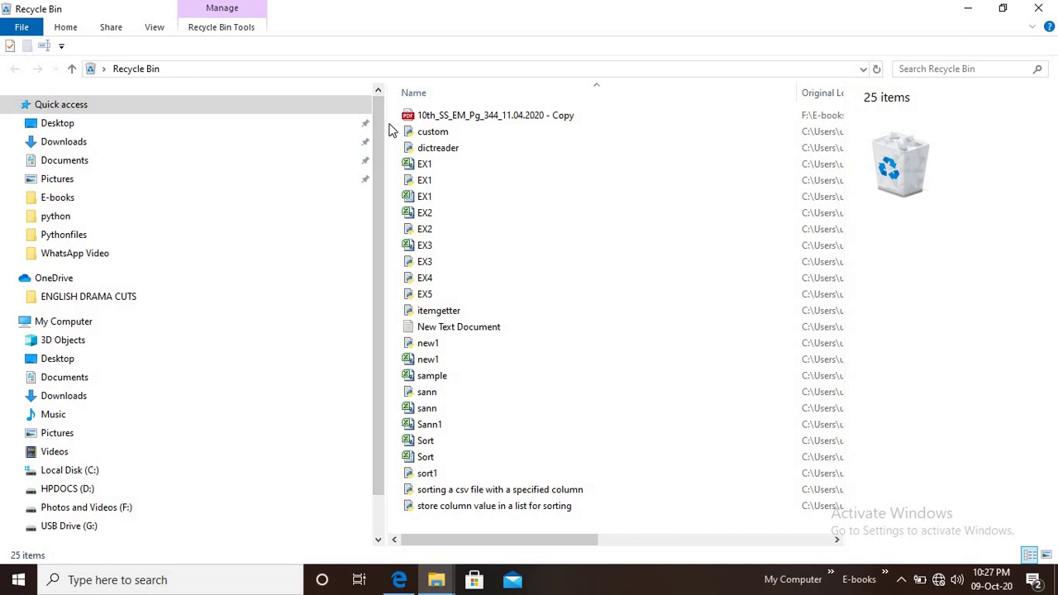
{"action": "left_click_drag", "start_coordinate": [385, 128], "coordinate": [47, 153]}
{"action": "left_click", "coordinate": [121, 117]}
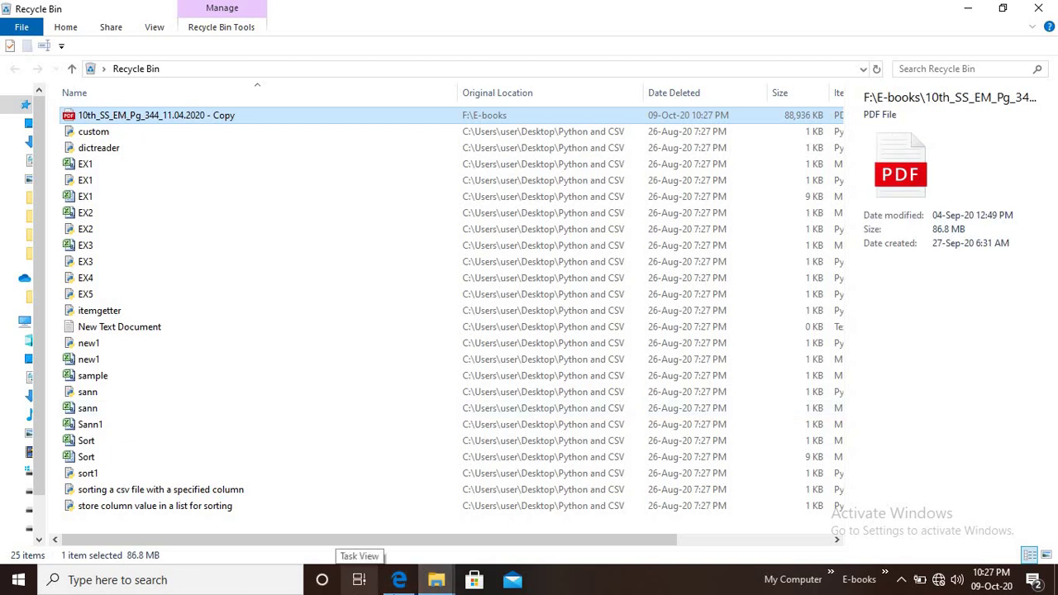
Switch to Edge and reread the deletion steps on page 72 and the note on permanently deleting a file or folder.
{"action": "left_click", "coordinate": [399, 579]}
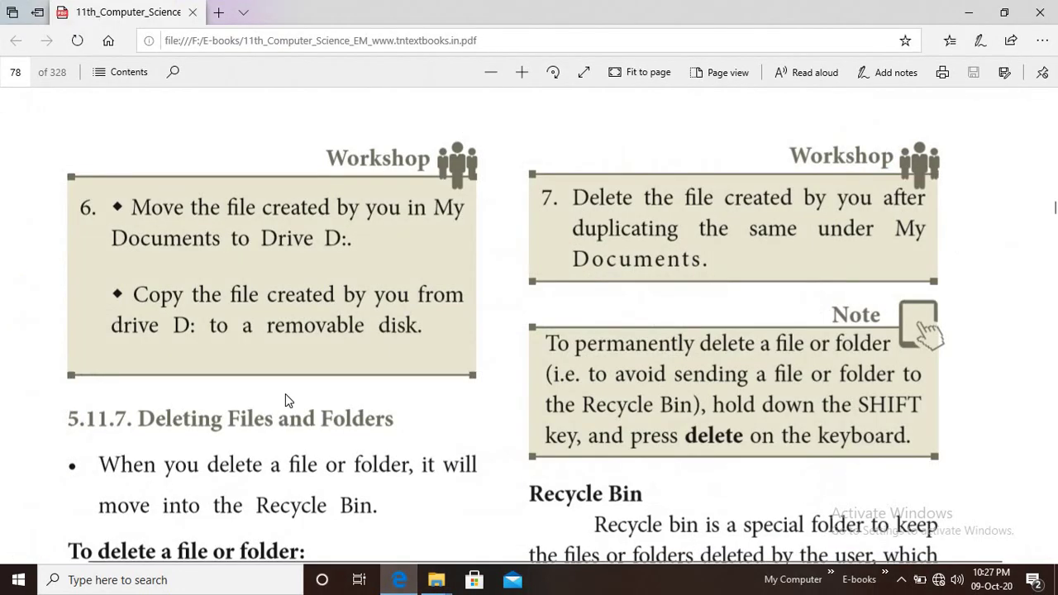
{"action": "scroll", "coordinate": [285, 394], "scroll_direction": "down", "scroll_amount": 10}
{"action": "scroll", "coordinate": [291, 404], "scroll_direction": "down", "scroll_amount": 3}
{"action": "scroll", "coordinate": [340, 418], "scroll_direction": "down", "scroll_amount": 3}
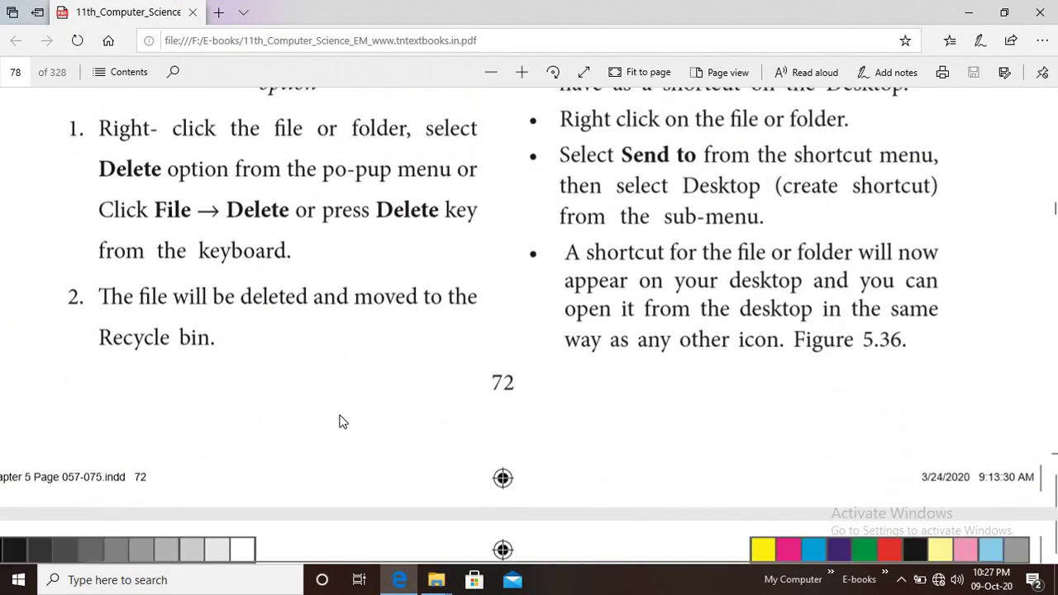
{"action": "scroll", "coordinate": [341, 421], "scroll_direction": "up", "scroll_amount": 15}
{"action": "scroll", "coordinate": [340, 422], "scroll_direction": "down", "scroll_amount": 3}
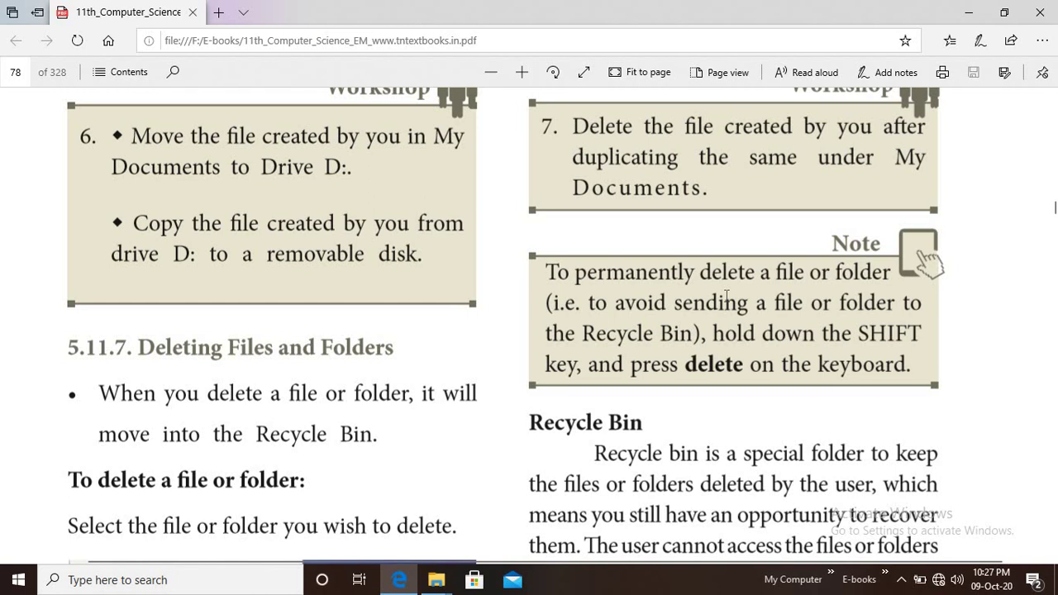
Return to File Explorer and permanently delete IMG_20201001_170750 from the Documents folder, bypassing the Recycle Bin.
{"action": "left_click", "coordinate": [966, 13]}
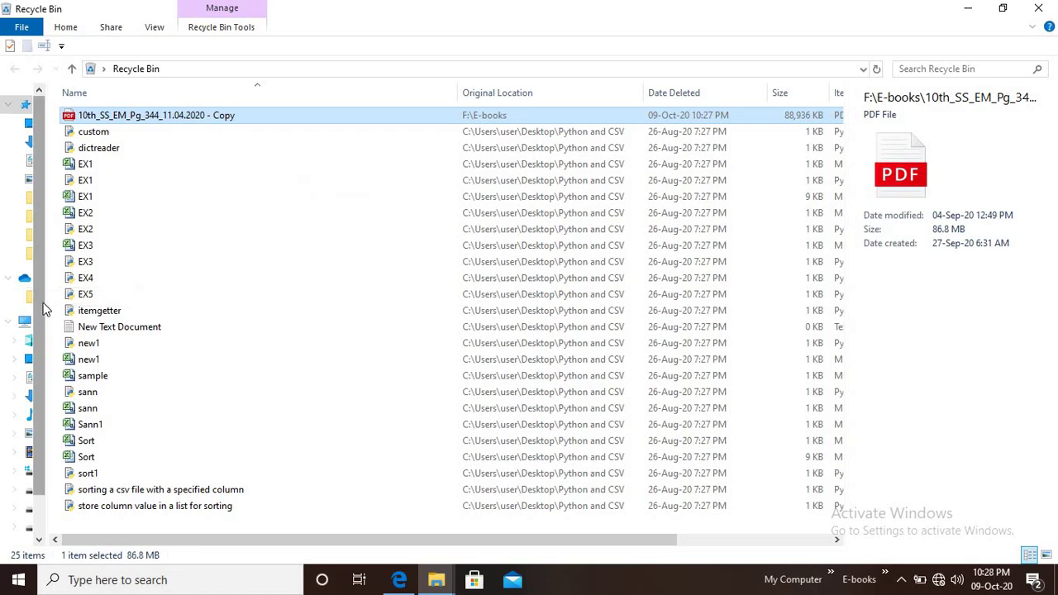
{"action": "left_click_drag", "start_coordinate": [50, 304], "coordinate": [289, 329]}
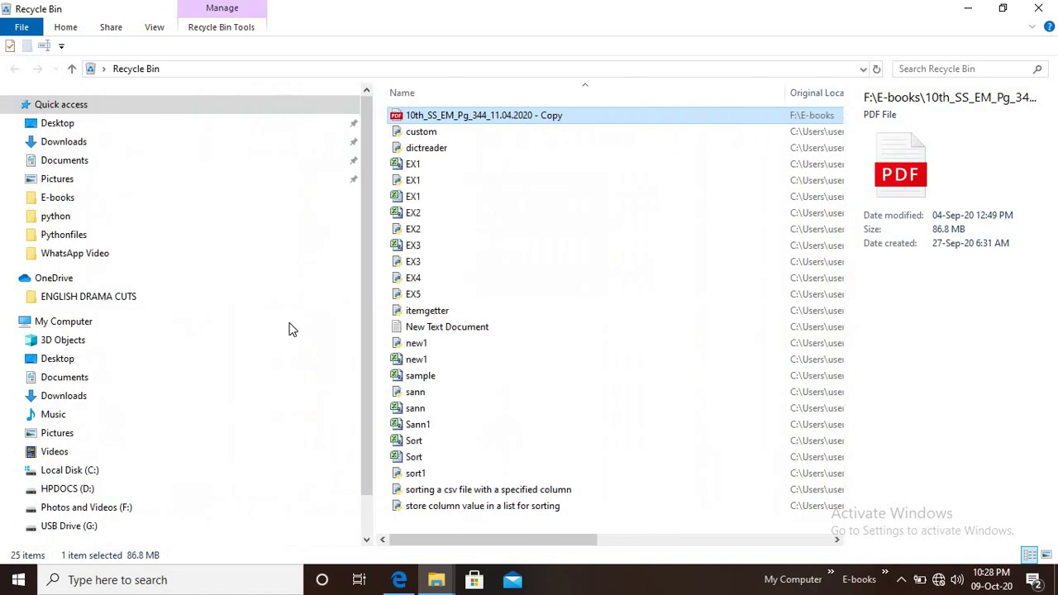
{"action": "left_click", "coordinate": [63, 379]}
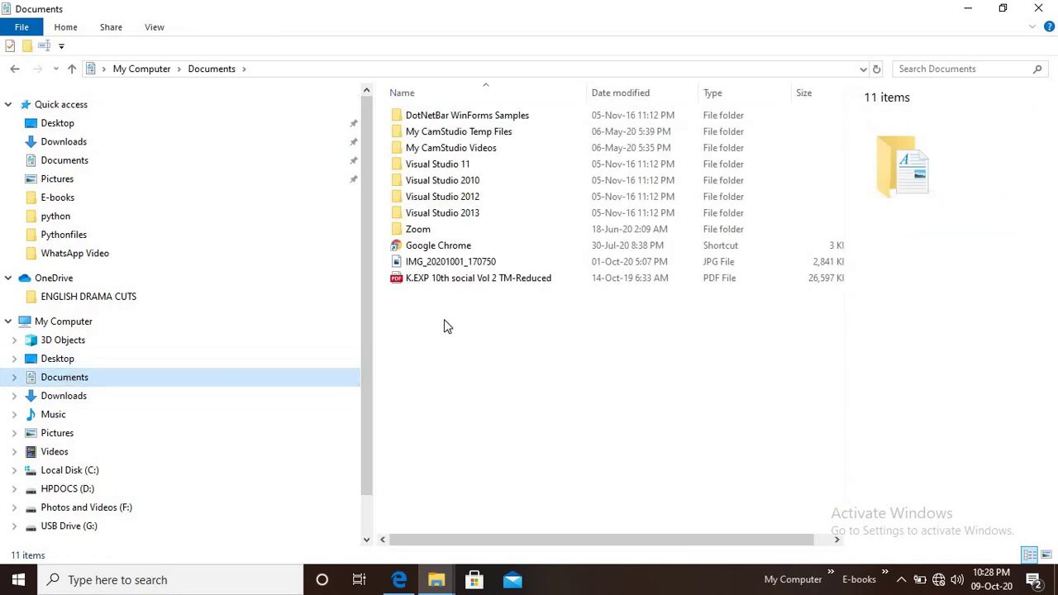
{"action": "left_click", "coordinate": [468, 271]}
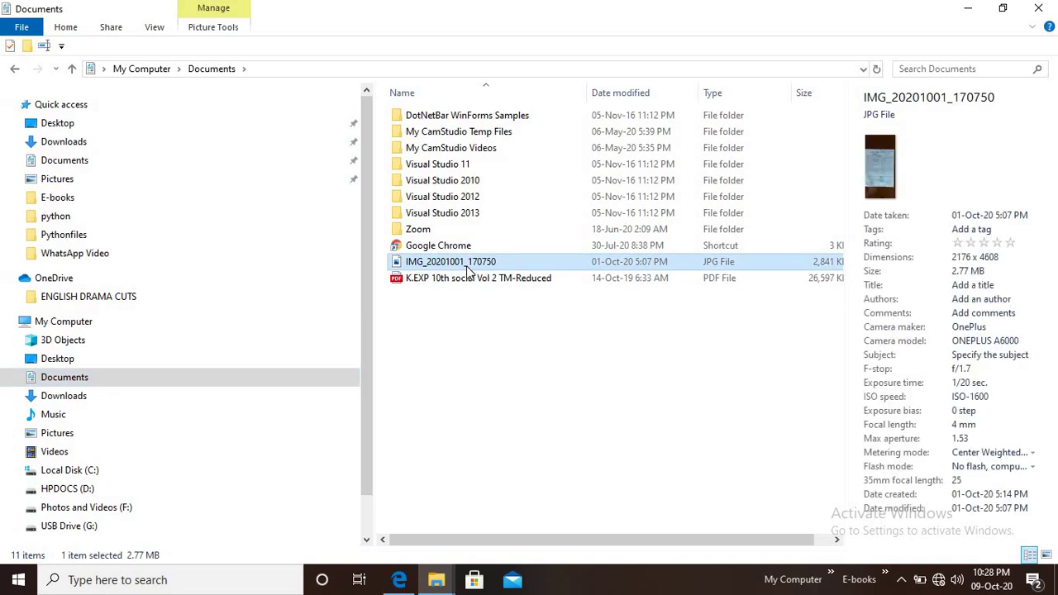
{"action": "key", "text": "shift+Delete"}
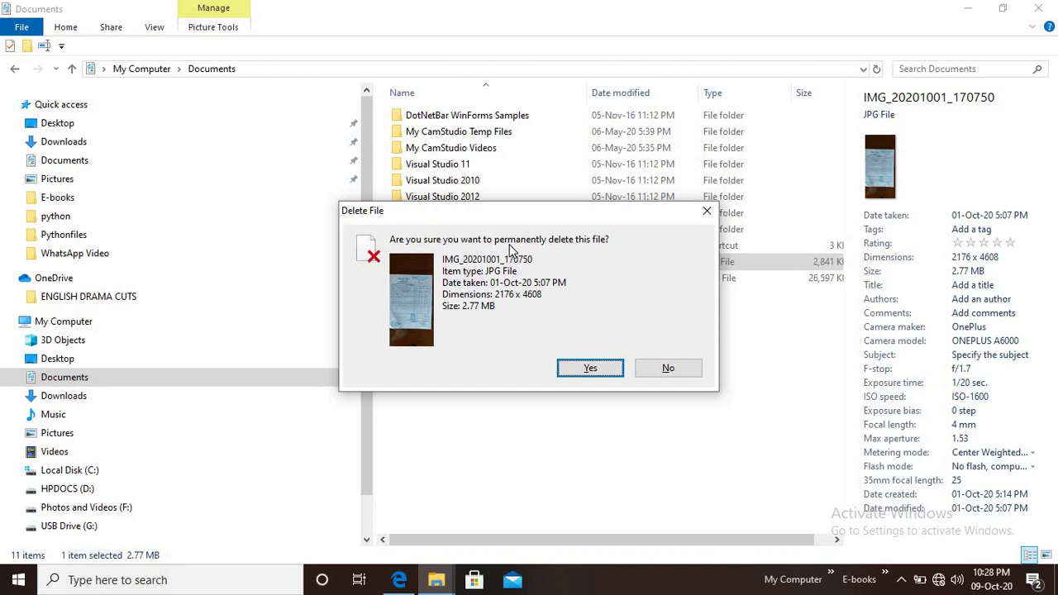
{"action": "left_click", "coordinate": [590, 369]}
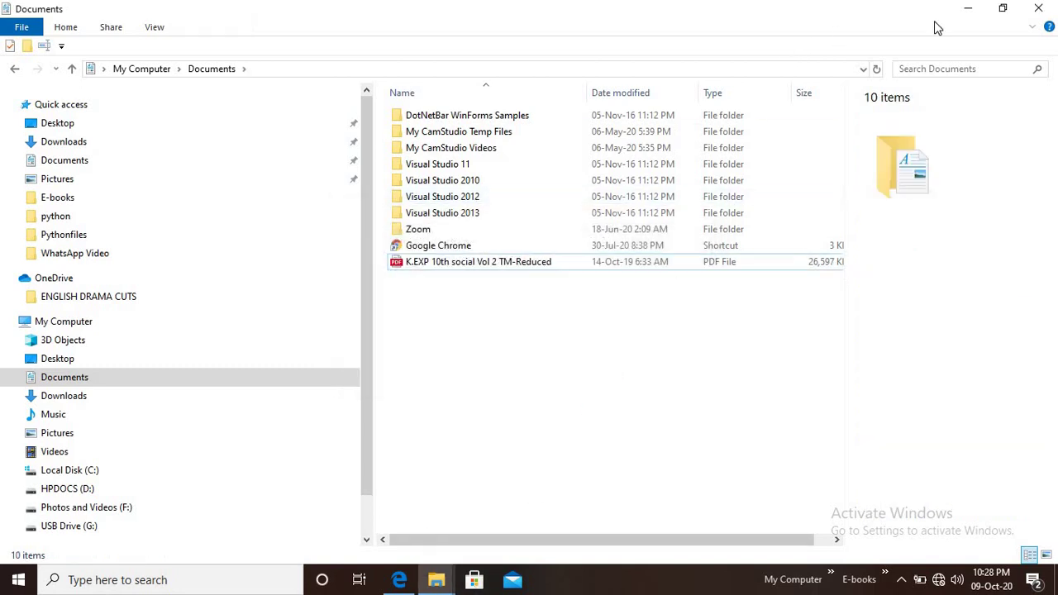
Open the Recycle Bin from the desktop, maximized, and look through it for the permanently deleted IMG_20201001_170750 image.
{"action": "left_click", "coordinate": [959, 16]}
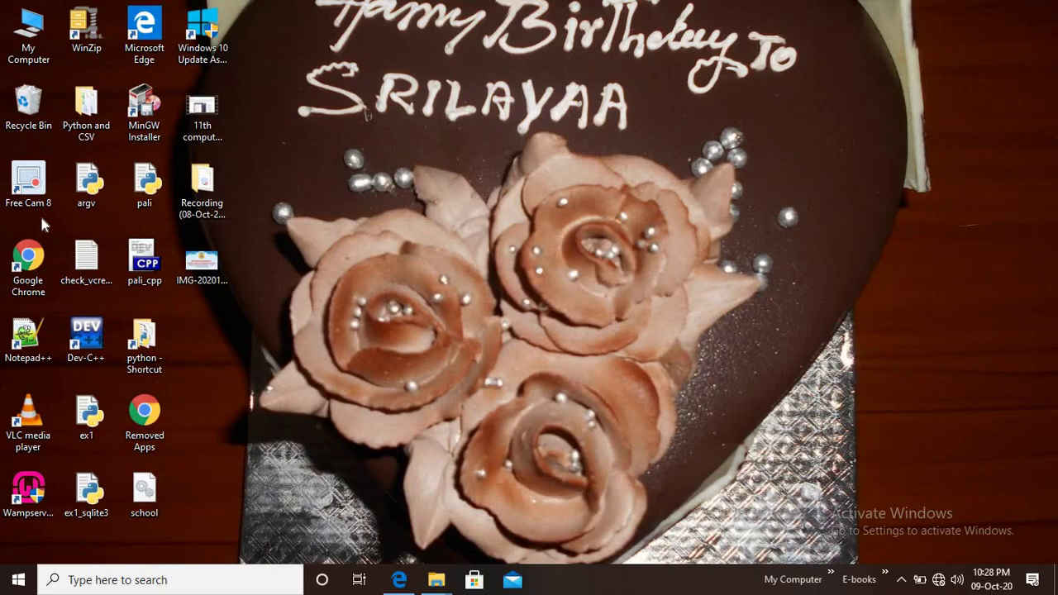
{"action": "double_click", "coordinate": [25, 101]}
{"action": "scroll", "coordinate": [509, 268], "scroll_direction": "down", "scroll_amount": 3}
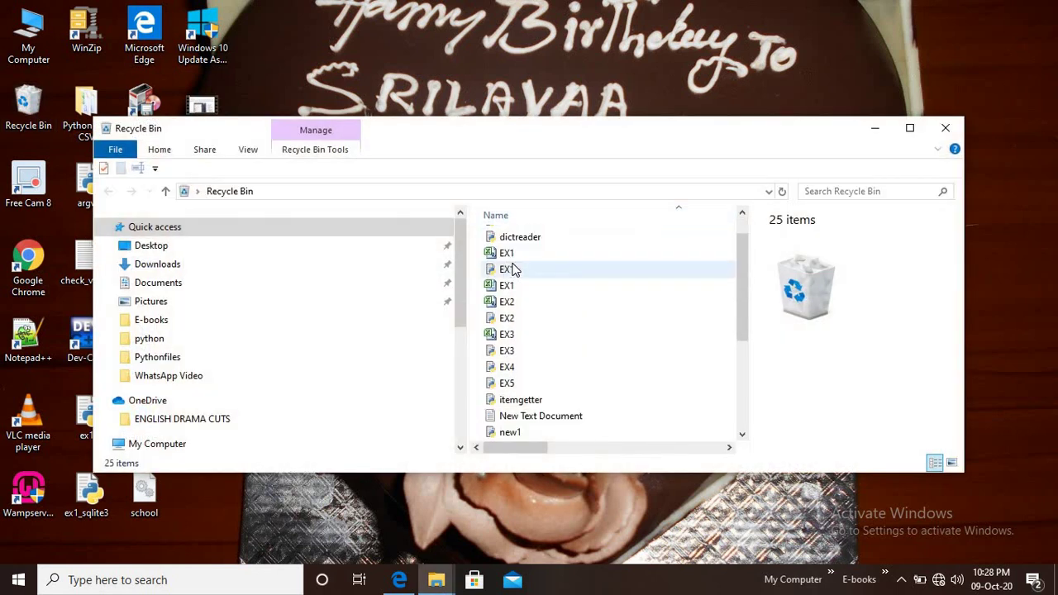
{"action": "scroll", "coordinate": [507, 270], "scroll_direction": "up", "scroll_amount": 4}
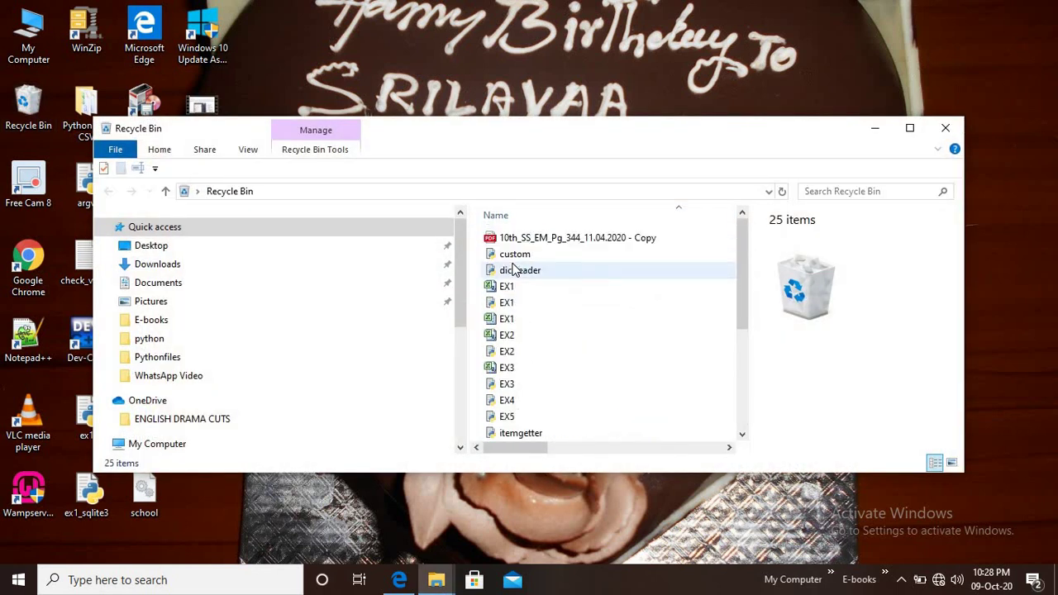
{"action": "double_click", "coordinate": [592, 128]}
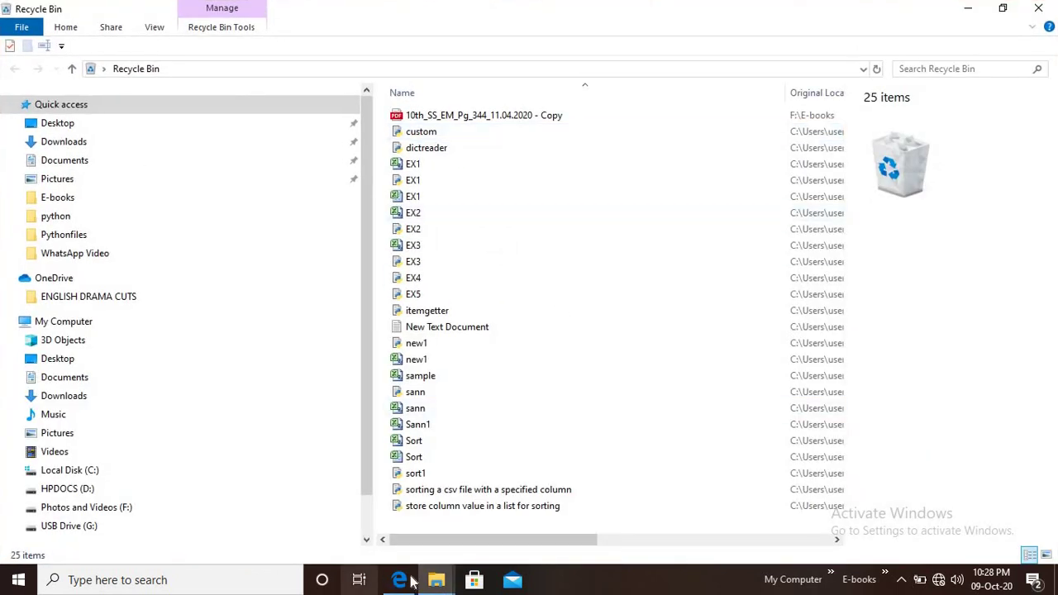
Switch to Edge and read the textbook's Recycle Bin section on restoring deleted files and folders.
{"action": "left_click", "coordinate": [412, 582]}
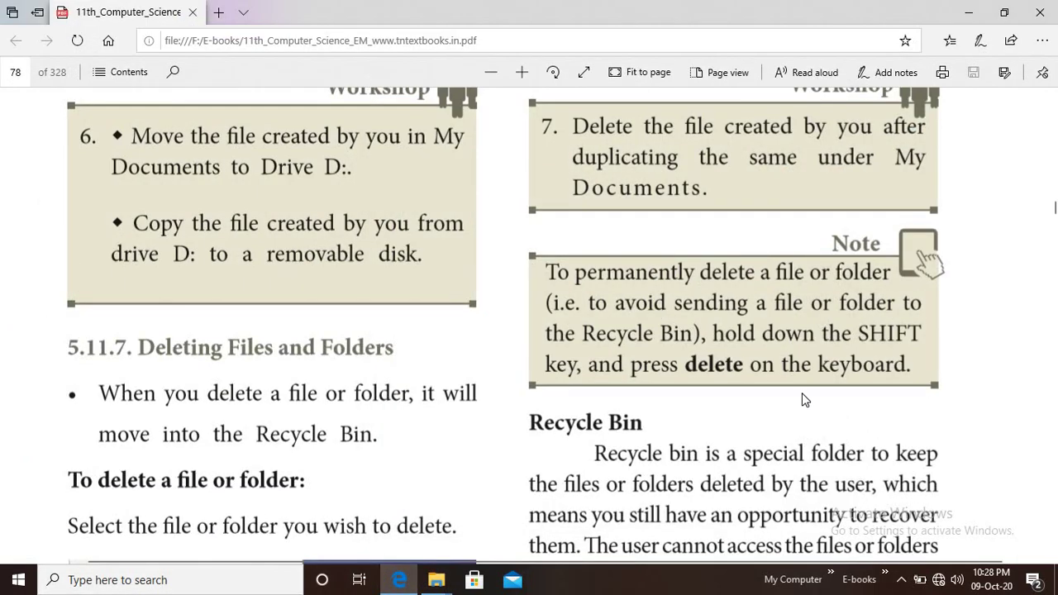
{"action": "scroll", "coordinate": [753, 422], "scroll_direction": "down", "scroll_amount": 3}
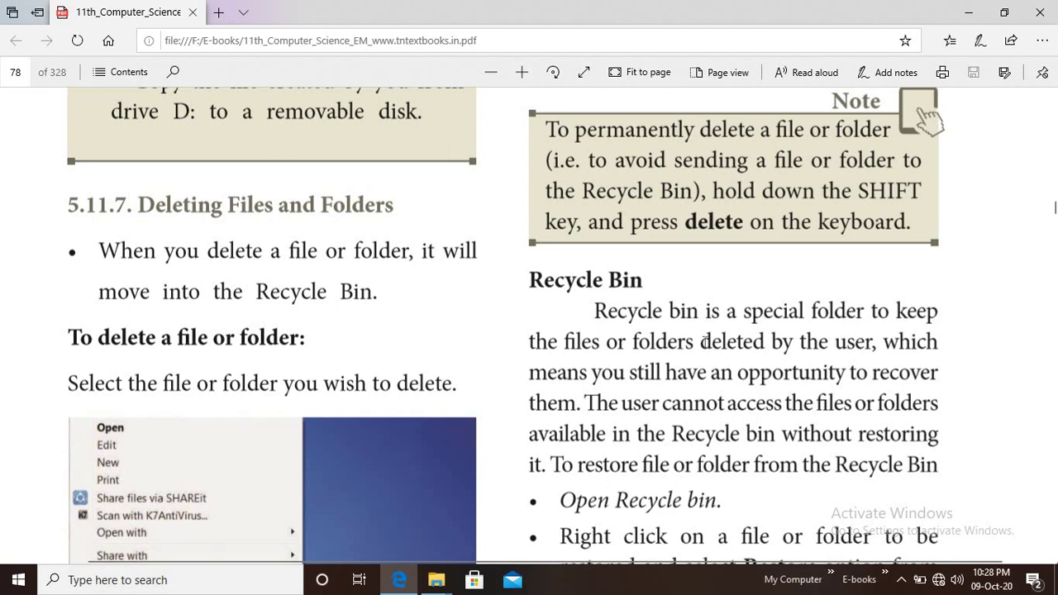
{"action": "scroll", "coordinate": [703, 342], "scroll_direction": "down", "scroll_amount": 2}
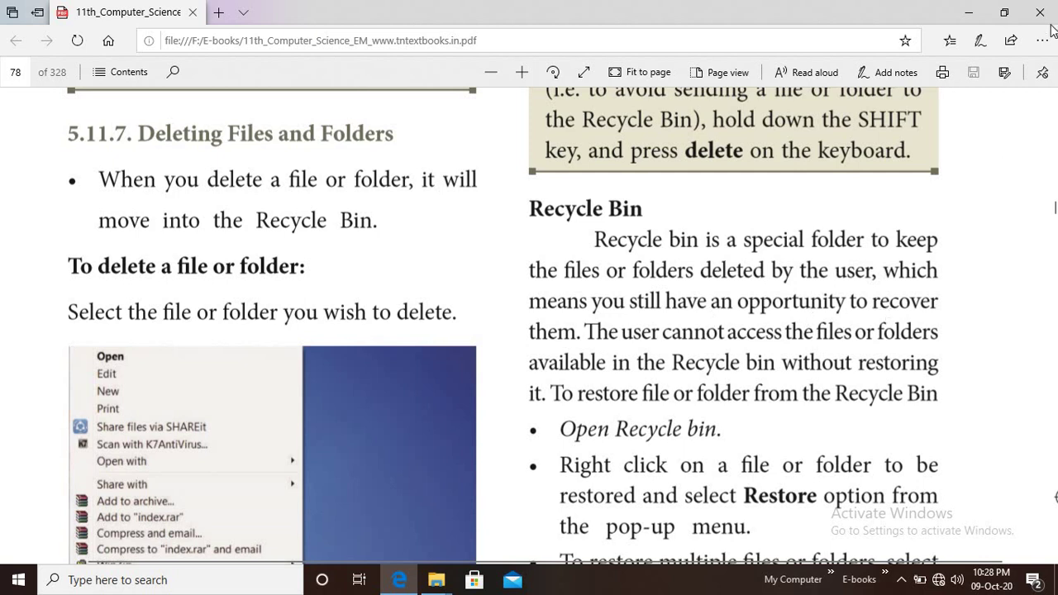
Return to the Recycle Bin, restore 10th_SS_EM_Pg_344_11.04.2020 - Copy, and select the restored file in the E-books folder.
{"action": "left_click", "coordinate": [966, 13]}
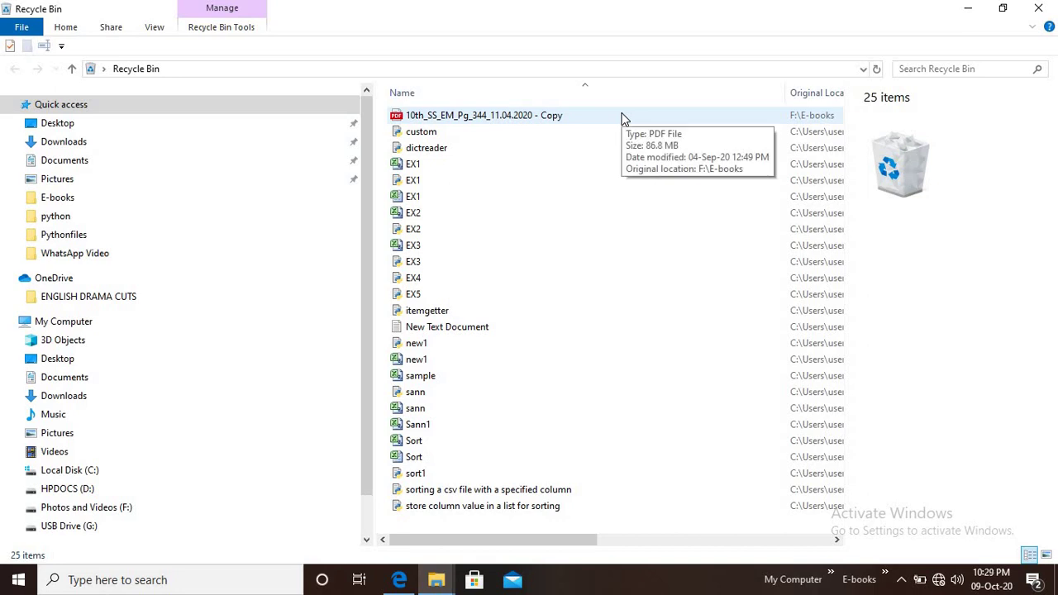
{"action": "left_click", "coordinate": [554, 116]}
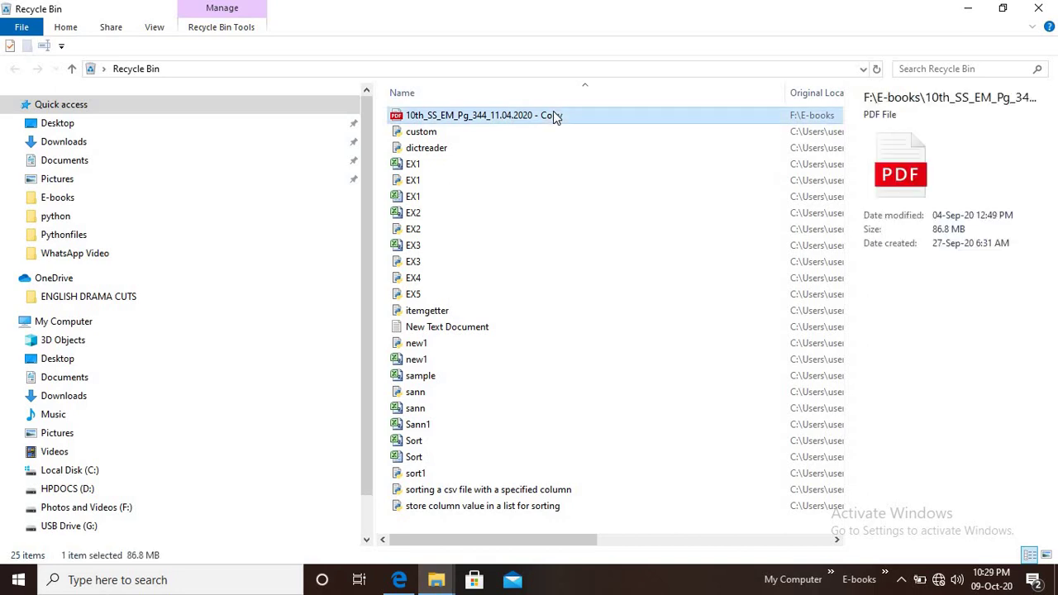
{"action": "right_click", "coordinate": [554, 114]}
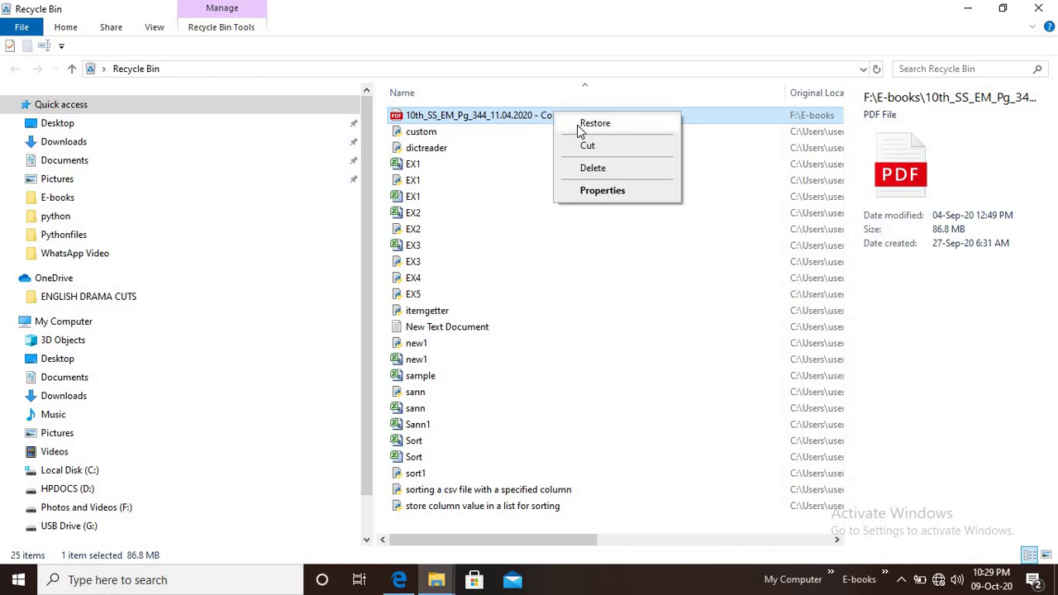
{"action": "left_click", "coordinate": [577, 125]}
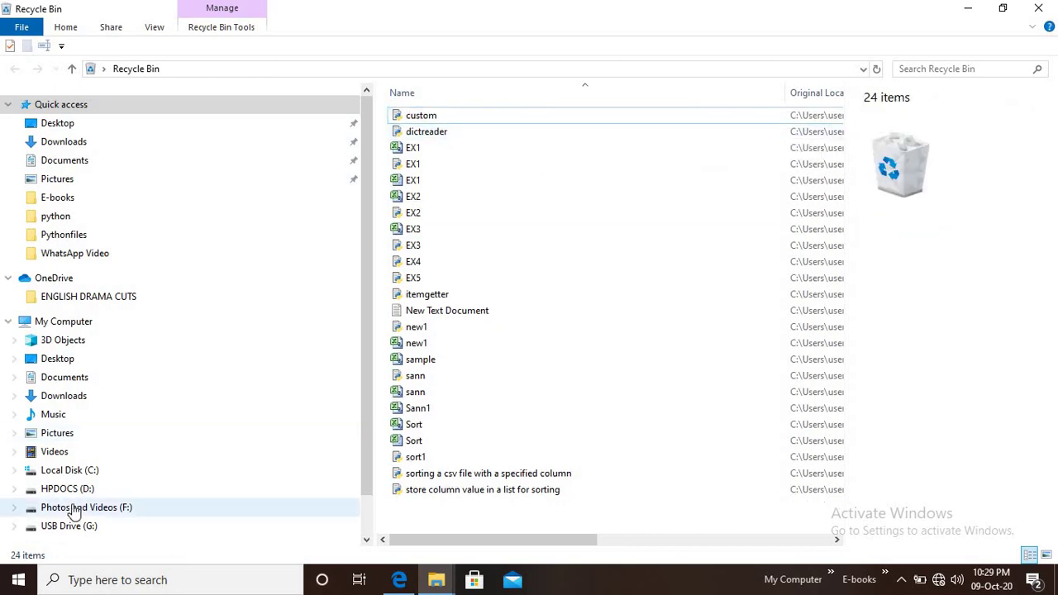
{"action": "left_click", "coordinate": [56, 202]}
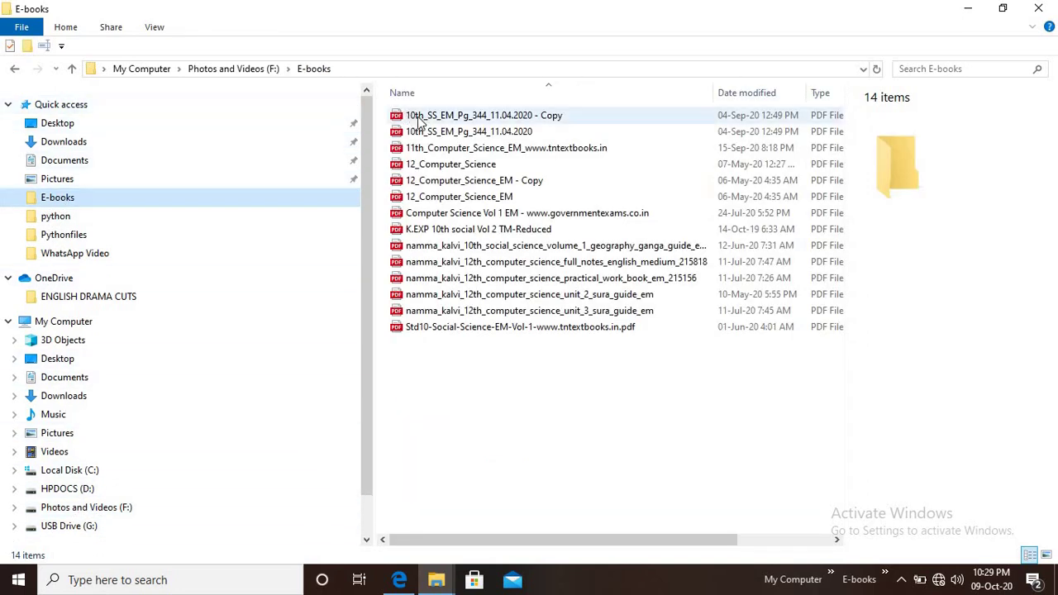
{"action": "left_click", "coordinate": [538, 120]}
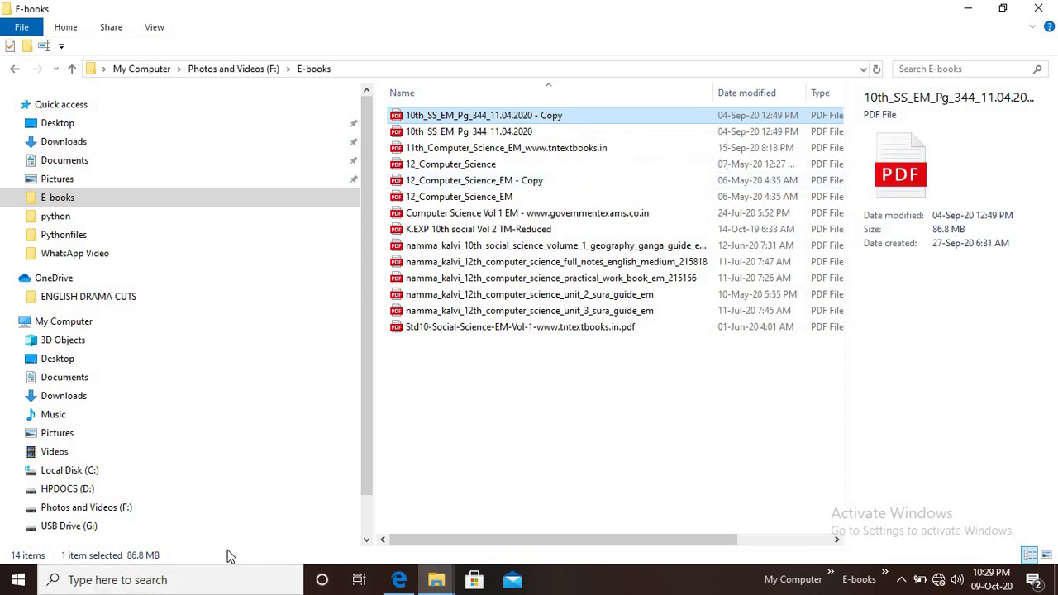
Reopen the Recycle Bin from the desktop and display the available actions for "sorting a csv file with a specified column".
{"action": "left_click", "coordinate": [388, 585]}
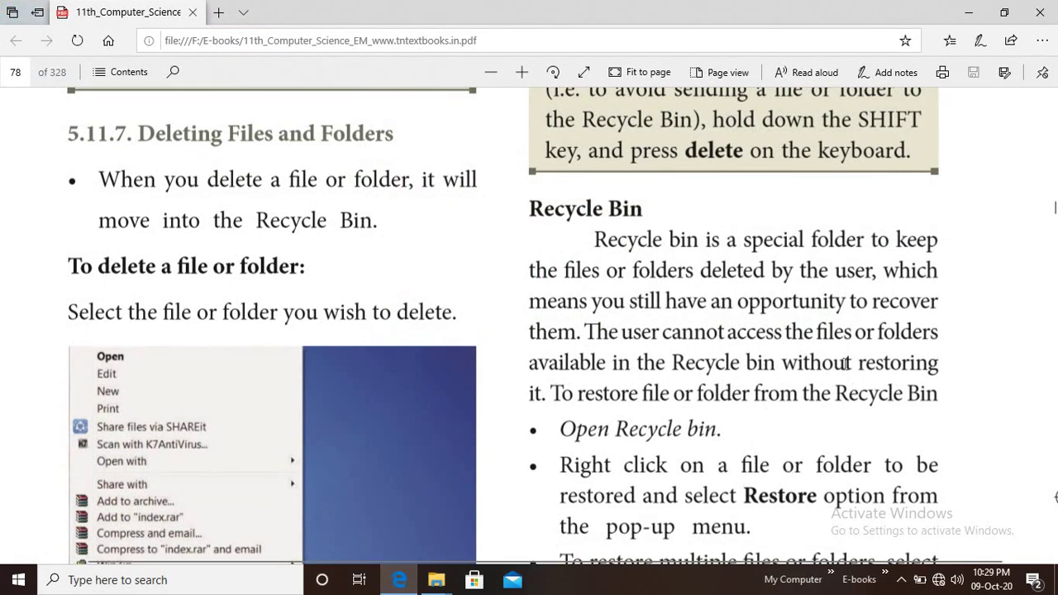
{"action": "mouse_move", "coordinate": [451, 587]}
{"action": "mouse_move", "coordinate": [443, 529]}
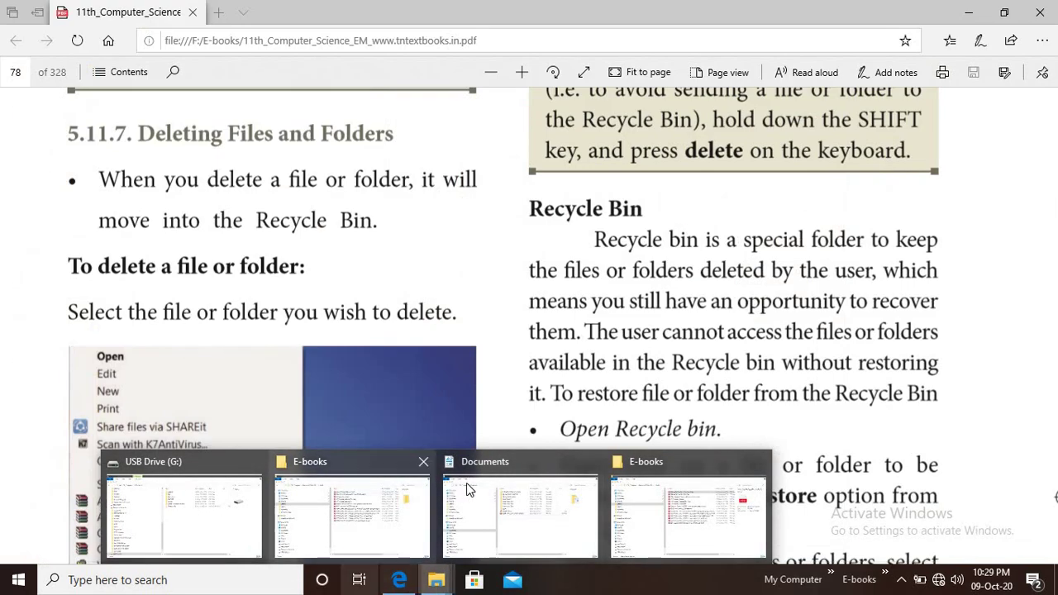
{"action": "key", "text": "super+d"}
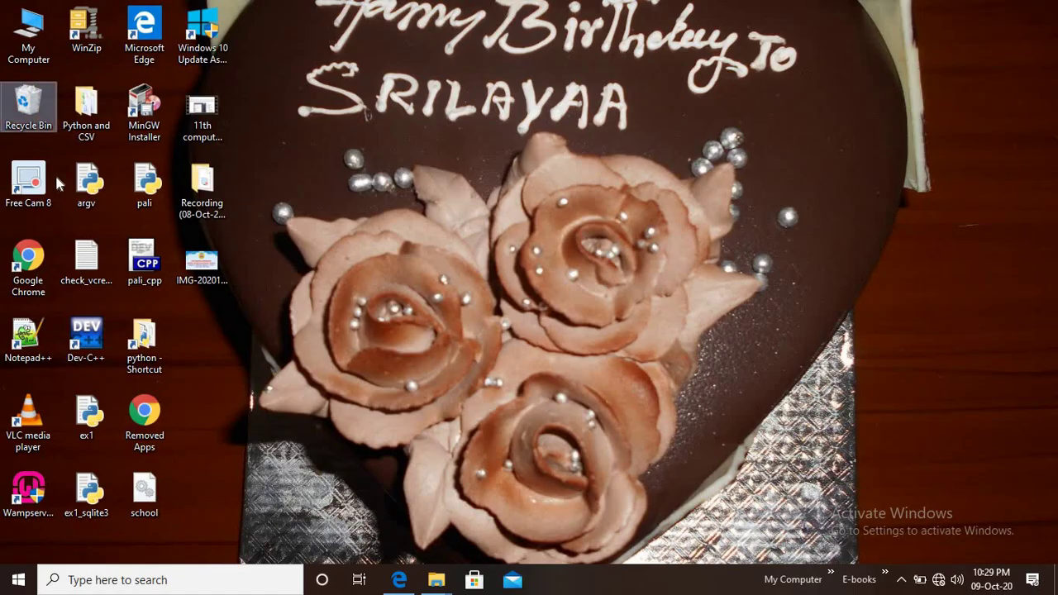
{"action": "key", "text": "F5"}
{"action": "double_click", "coordinate": [38, 124]}
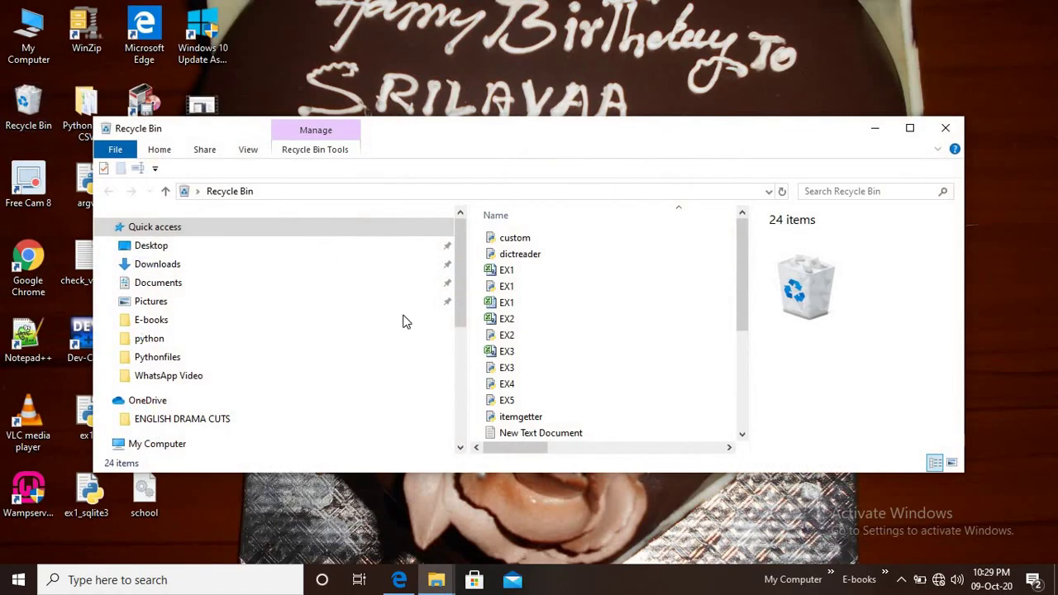
{"action": "scroll", "coordinate": [590, 287], "scroll_direction": "down", "scroll_amount": 4}
{"action": "double_click", "coordinate": [567, 417]}
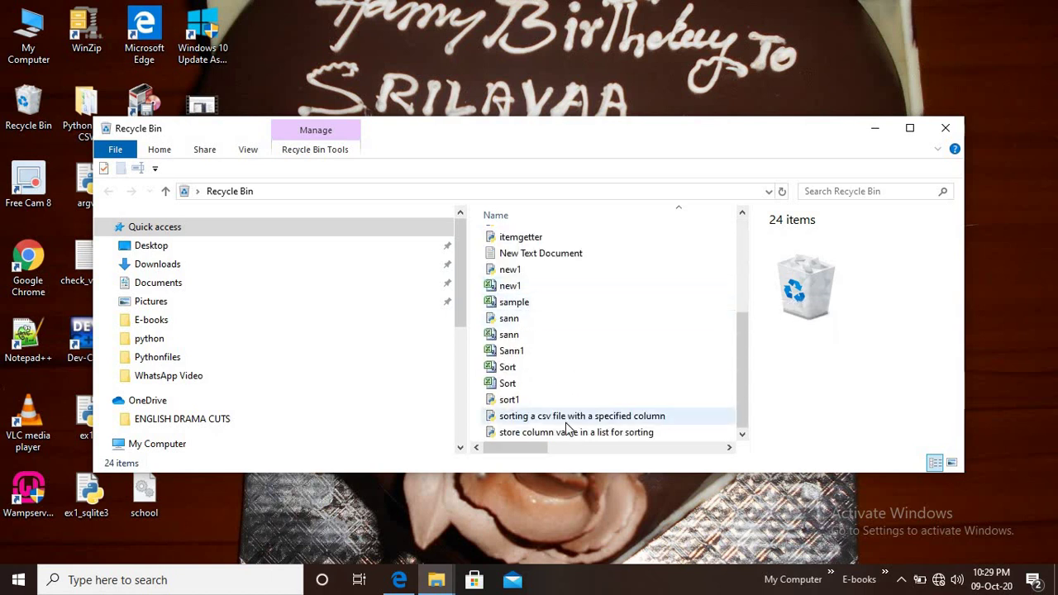
{"action": "left_click", "coordinate": [660, 132]}
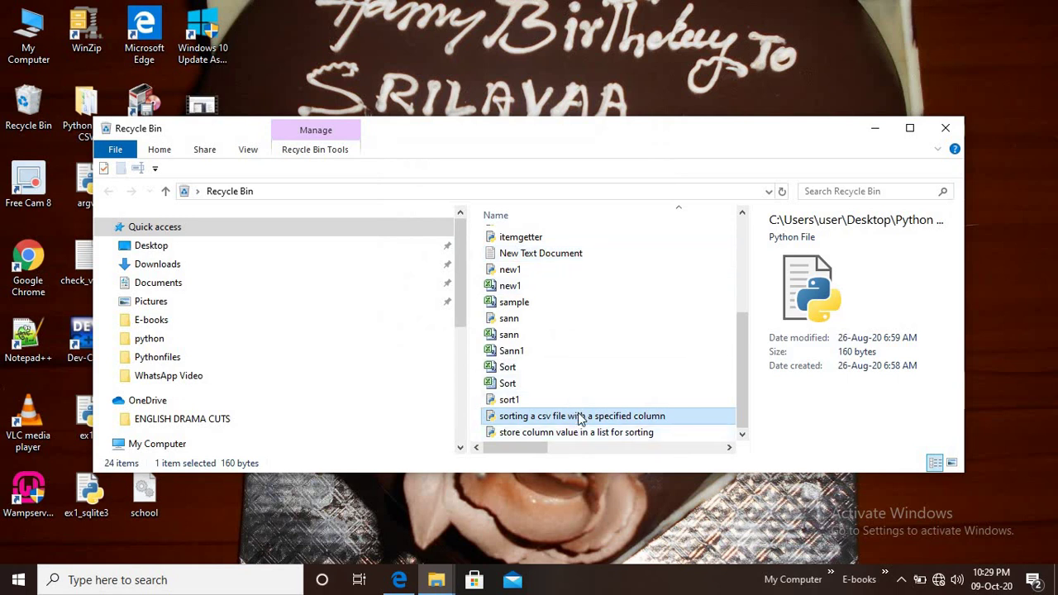
{"action": "right_click", "coordinate": [581, 417]}
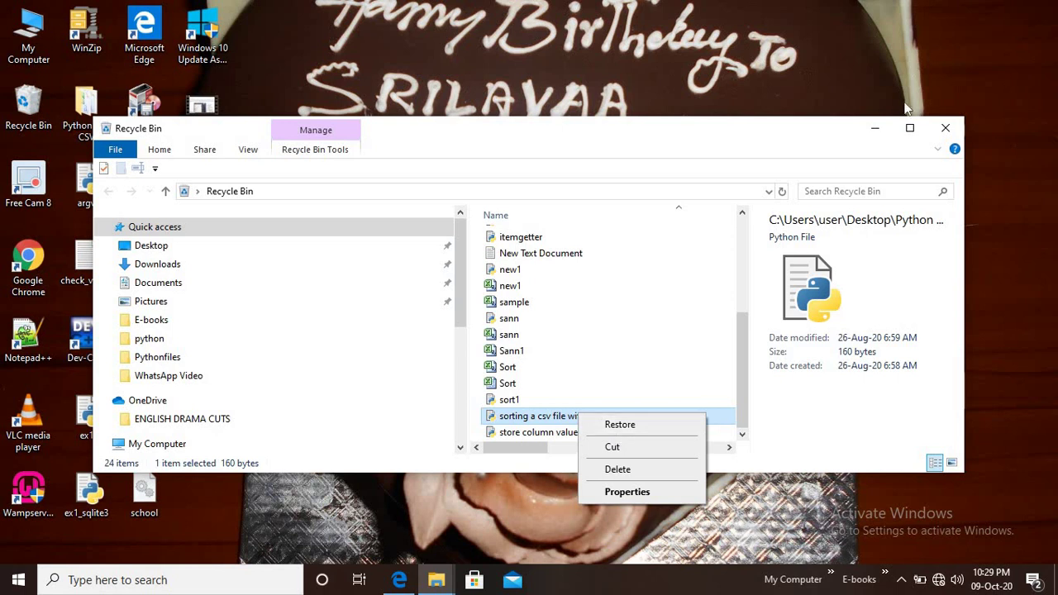
Switch to Edge to read the textbook's steps for restoring a file, and return to the Recycle Bin.
{"action": "left_click", "coordinate": [400, 579]}
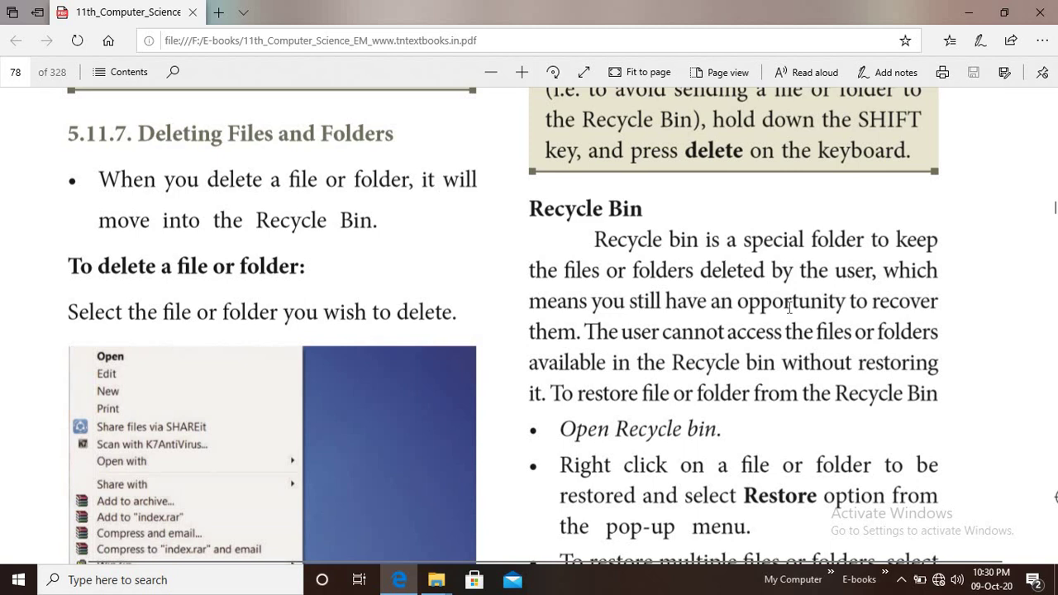
{"action": "scroll", "coordinate": [789, 308], "scroll_direction": "down", "scroll_amount": 3}
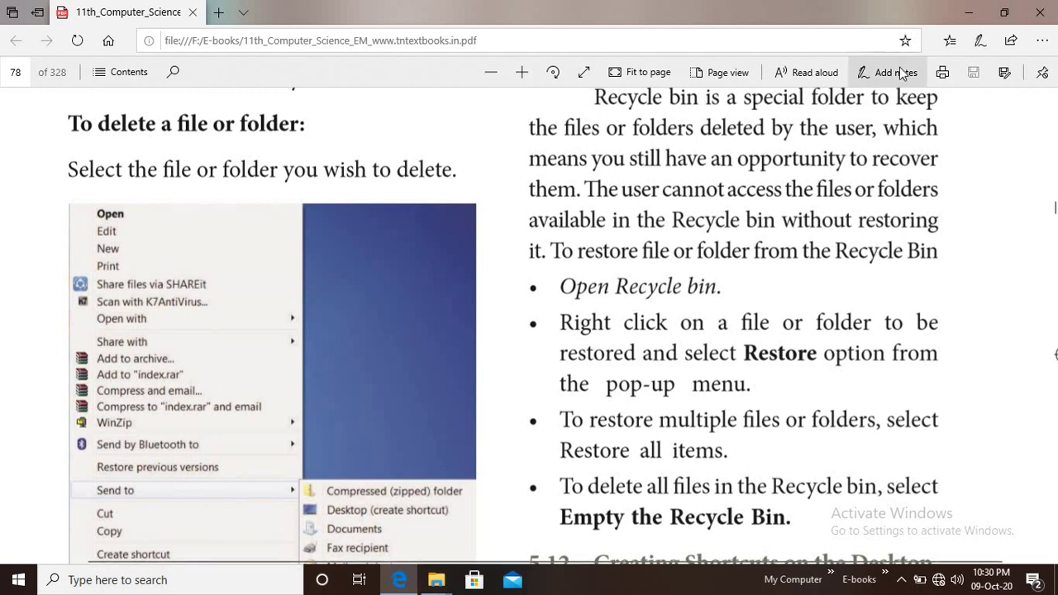
{"action": "left_click", "coordinate": [968, 13]}
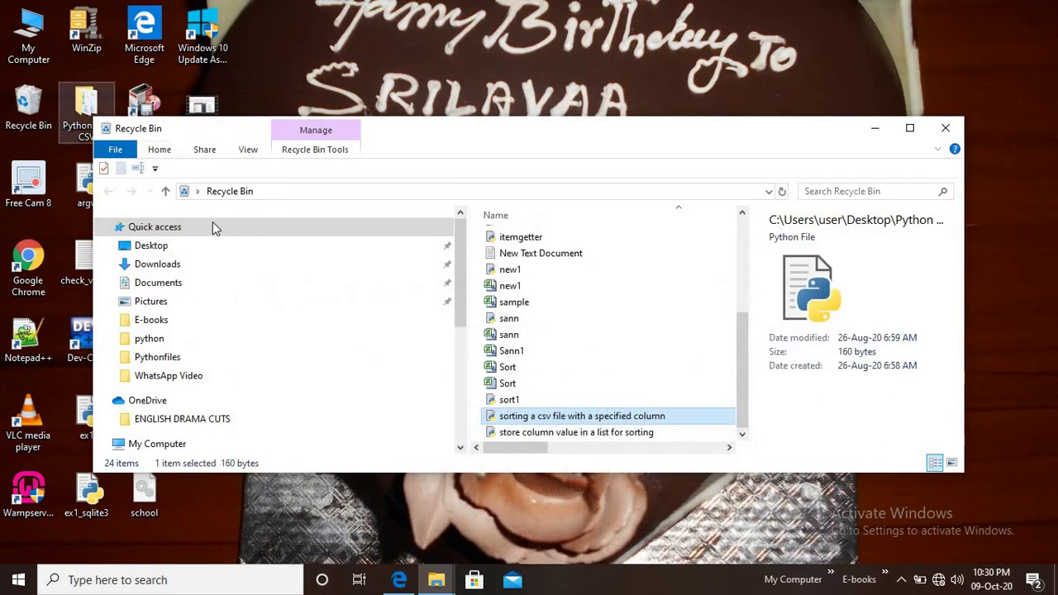
Select the sample file in the Recycle Bin and display its available actions, including Restore.
{"action": "left_click", "coordinate": [24, 124]}
{"action": "left_click", "coordinate": [24, 124]}
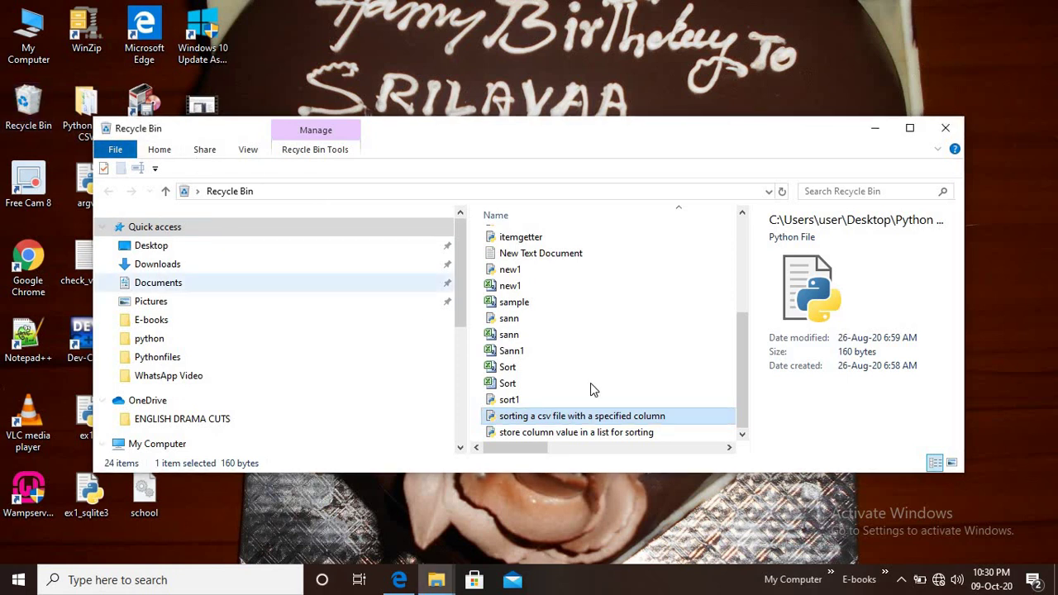
{"action": "left_click", "coordinate": [514, 304]}
{"action": "right_click", "coordinate": [514, 304]}
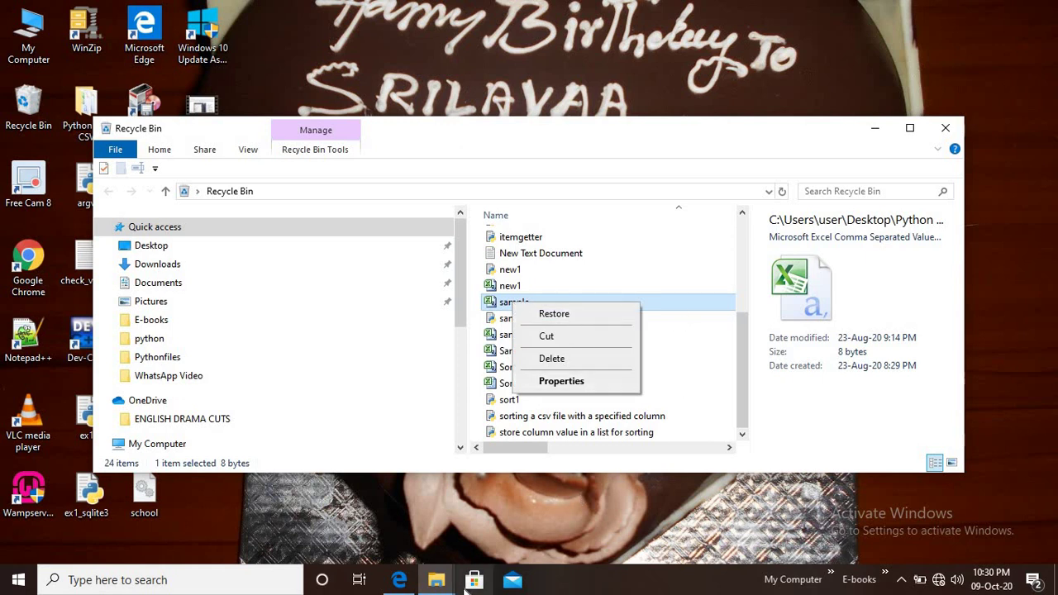
Switch to Edge to read about restoring multiple items and emptying the Recycle Bin, and return to the bin window.
{"action": "left_click", "coordinate": [395, 584]}
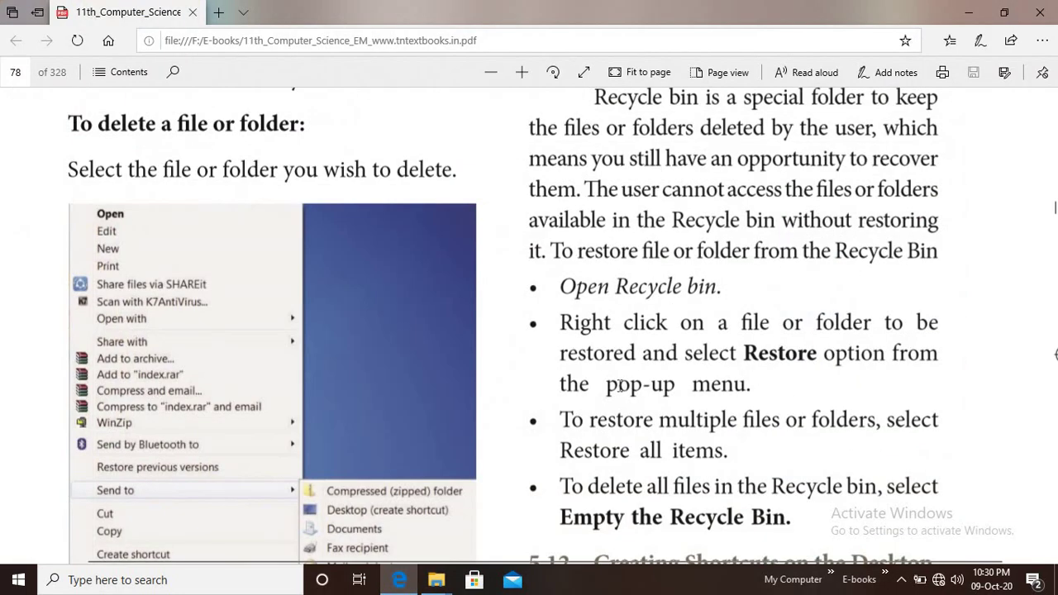
{"action": "scroll", "coordinate": [873, 331], "scroll_direction": "down", "scroll_amount": 2}
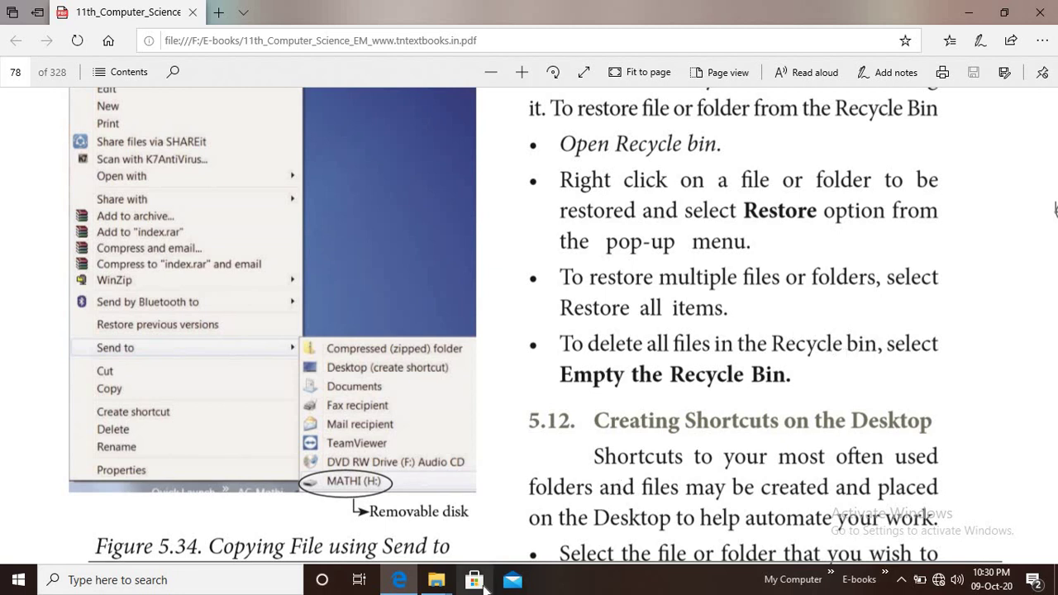
{"action": "left_click", "coordinate": [966, 16]}
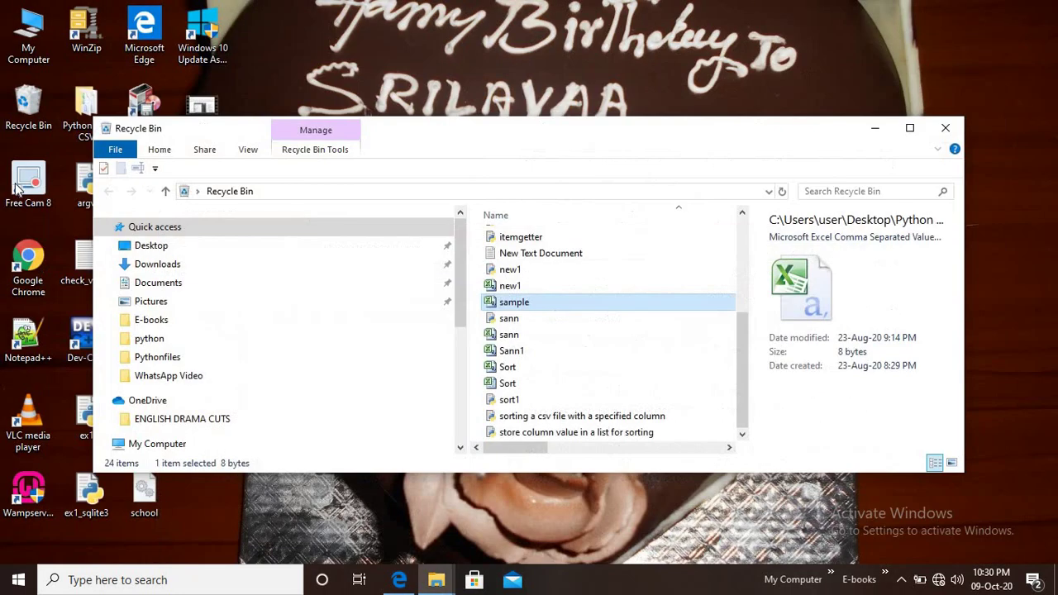
Maximize the Recycle Bin window and narrow its navigation pane so more file detail columns fit.
{"action": "right_click", "coordinate": [552, 306]}
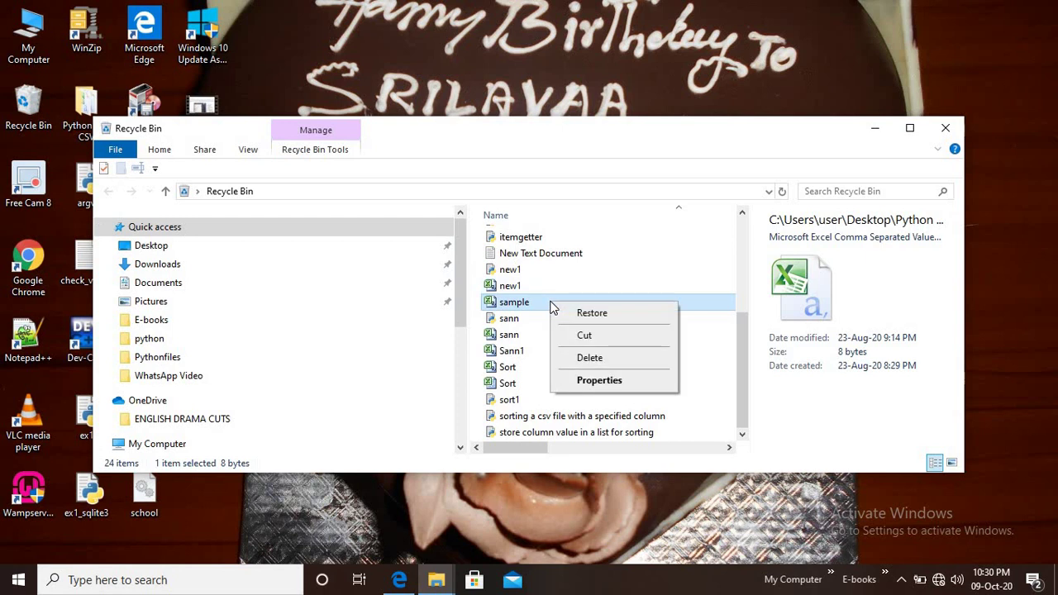
{"action": "left_click", "coordinate": [504, 143]}
{"action": "double_click", "coordinate": [502, 141]}
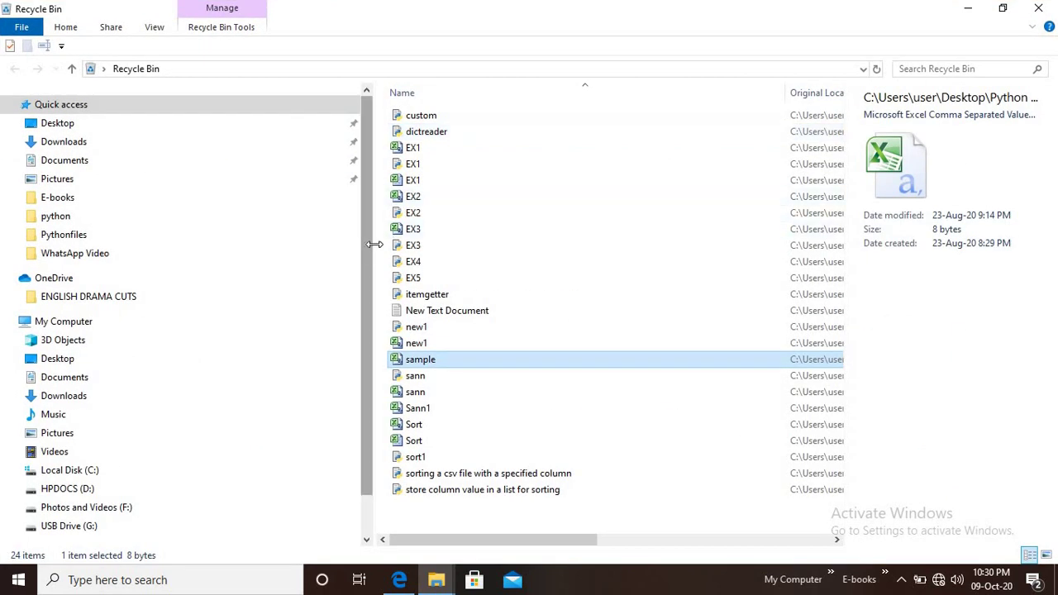
{"action": "left_click_drag", "start_coordinate": [374, 244], "coordinate": [60, 248]}
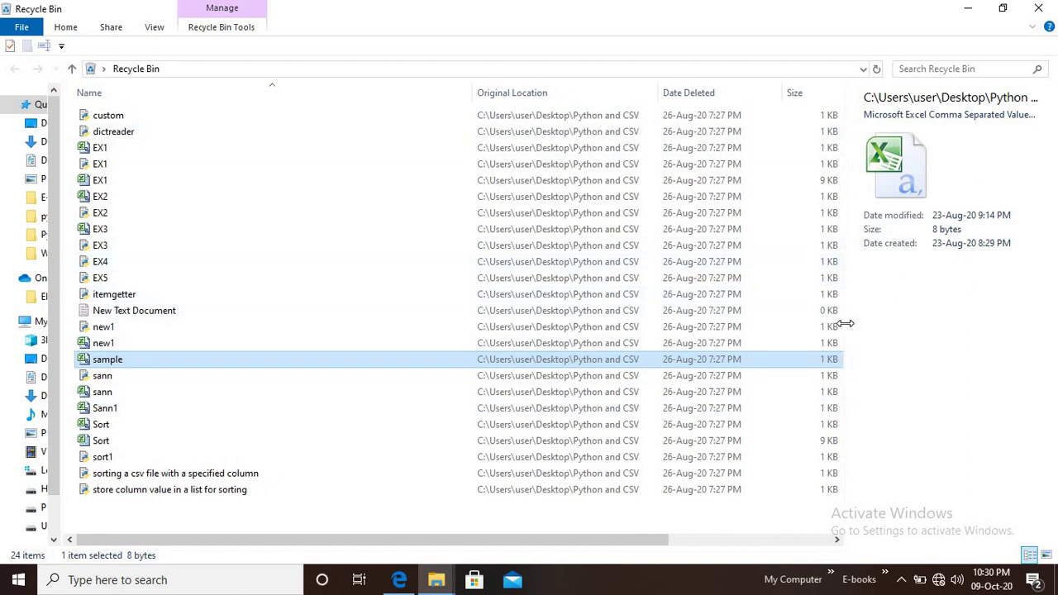
Empty the Recycle Bin, permanently deleting all of its items.
{"action": "right_click", "coordinate": [421, 520]}
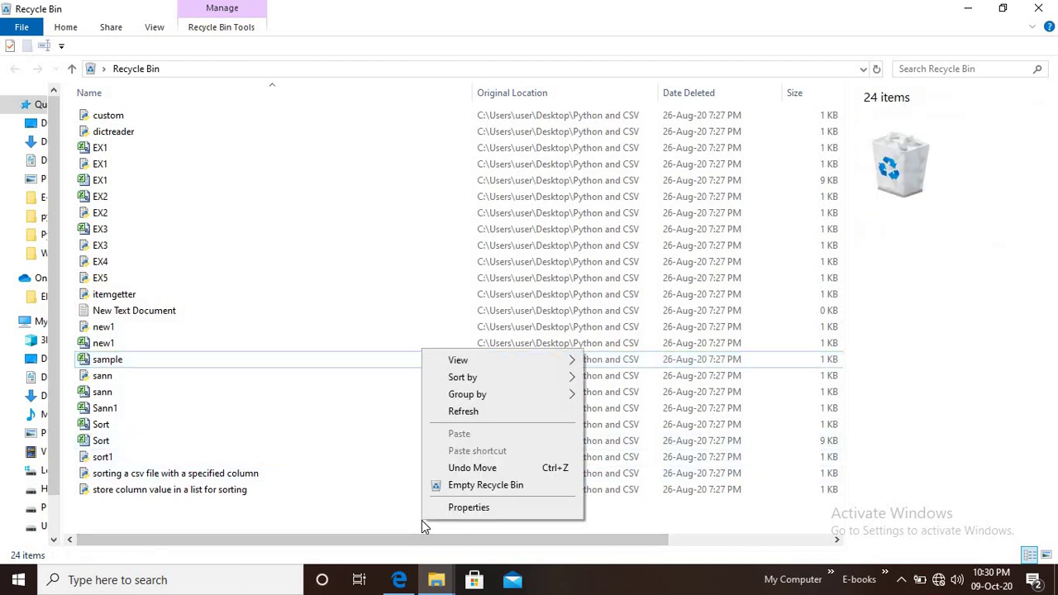
{"action": "left_click", "coordinate": [494, 487]}
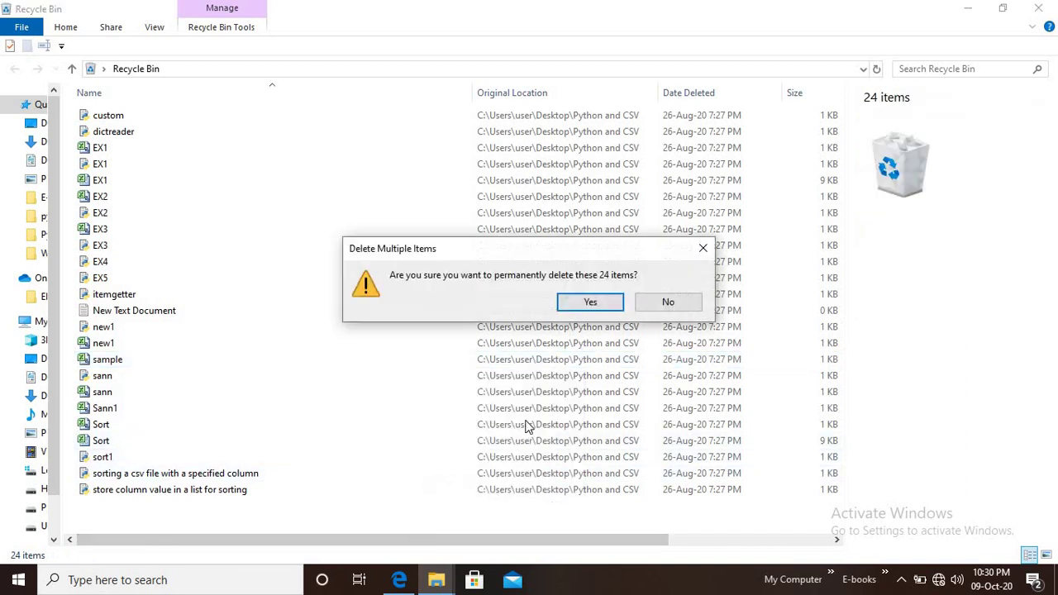
{"action": "left_click", "coordinate": [591, 302]}
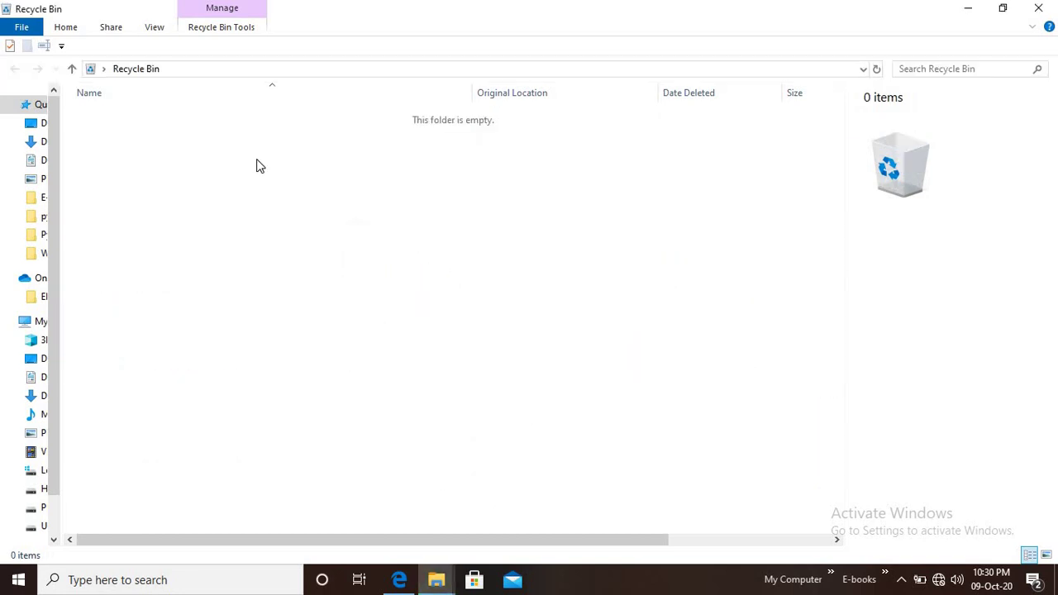
Switch to Edge and read section 5.12, Creating Shortcuts on the Desktop, in the textbook.
{"action": "left_click", "coordinate": [393, 582]}
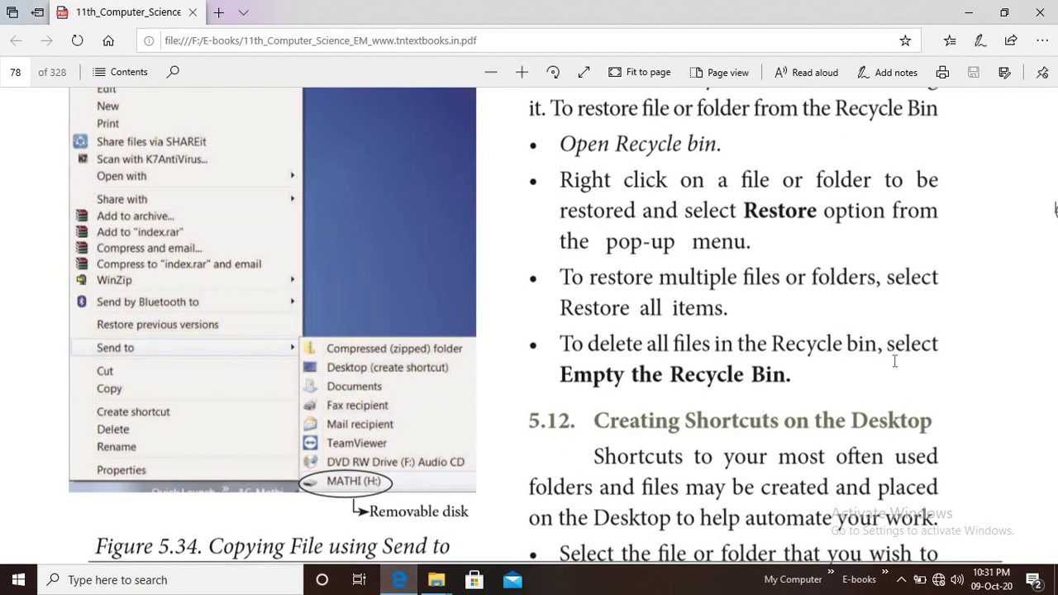
{"action": "scroll", "coordinate": [895, 361], "scroll_direction": "down", "scroll_amount": 4}
{"action": "scroll", "coordinate": [901, 352], "scroll_direction": "up", "scroll_amount": 2}
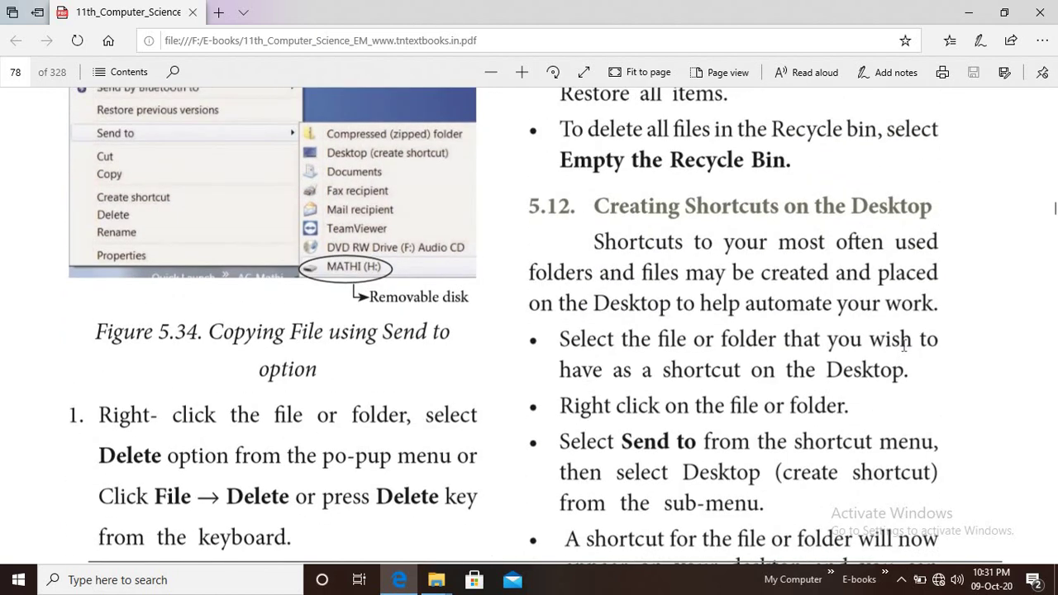
Minimize the Edge and Recycle Bin windows and open My Computer from the desktop.
{"action": "left_click", "coordinate": [969, 14]}
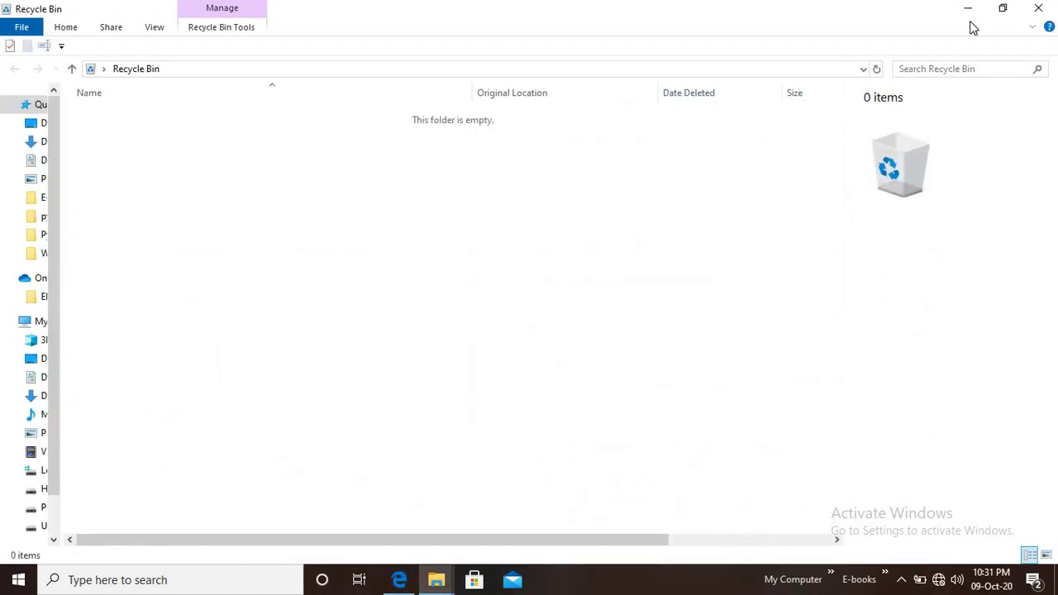
{"action": "left_click", "coordinate": [969, 13]}
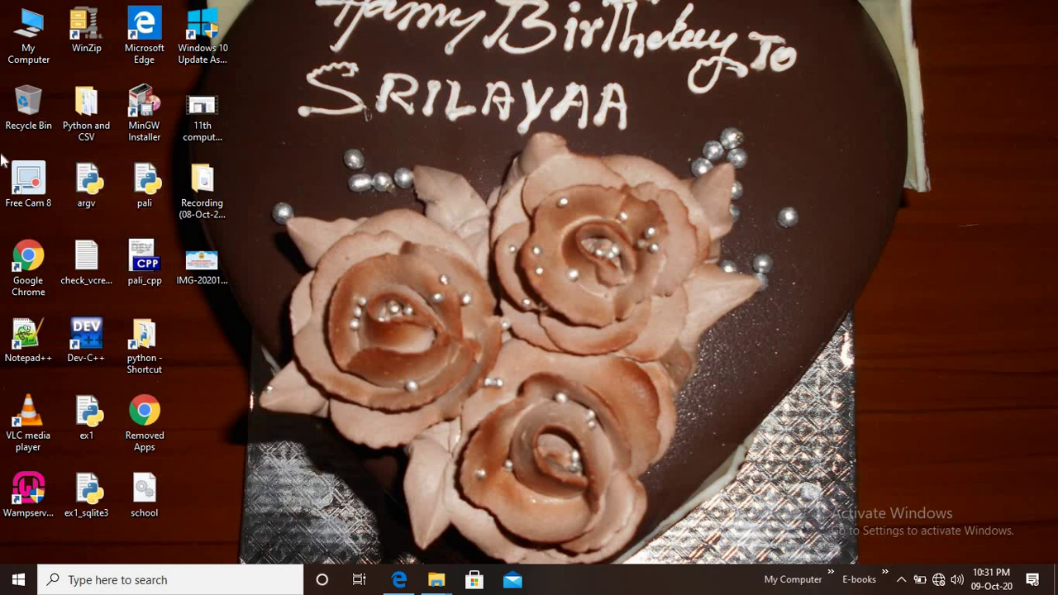
{"action": "double_click", "coordinate": [16, 20]}
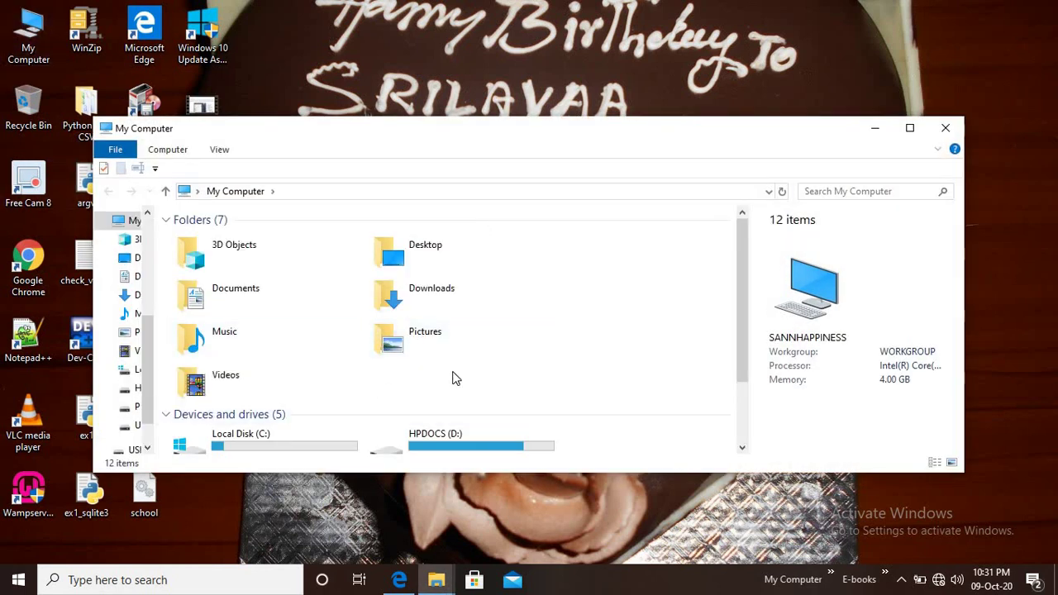
Open the HPDOCS (D:) drive, look inside the folder listed between peppa and shob, and close the window.
{"action": "scroll", "coordinate": [455, 373], "scroll_direction": "down", "scroll_amount": 2}
{"action": "left_click", "coordinate": [456, 341]}
{"action": "double_click", "coordinate": [455, 338]}
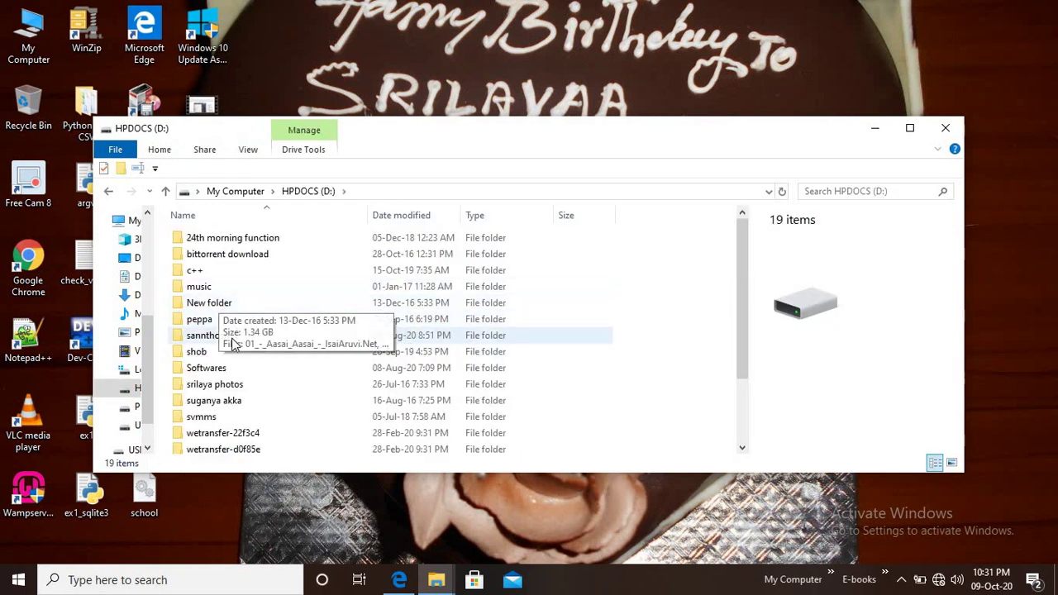
{"action": "double_click", "coordinate": [232, 339]}
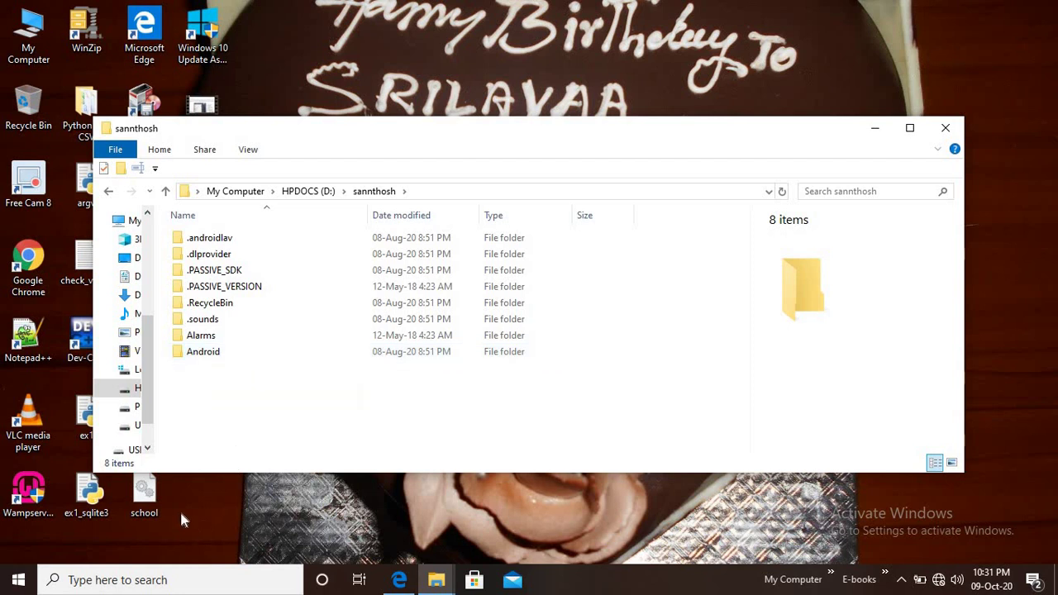
{"action": "left_click", "coordinate": [945, 128]}
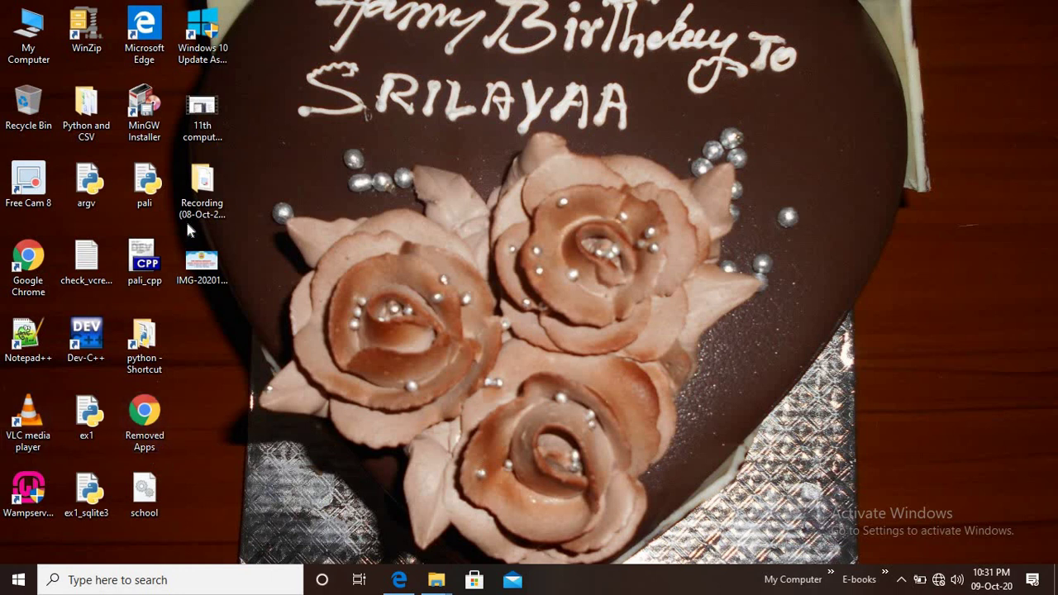
Switch to Edge and read the desktop shortcut instructions in section 5.12 through Figure 5.35, Creating Shortcut.
{"action": "left_click", "coordinate": [407, 583]}
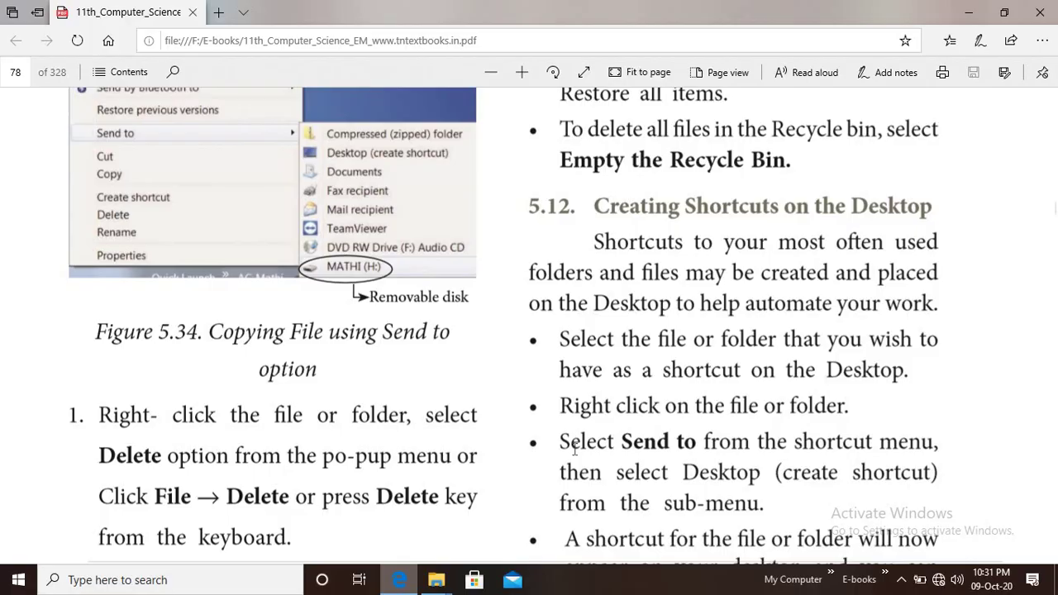
{"action": "scroll", "coordinate": [694, 330], "scroll_direction": "down", "scroll_amount": 2}
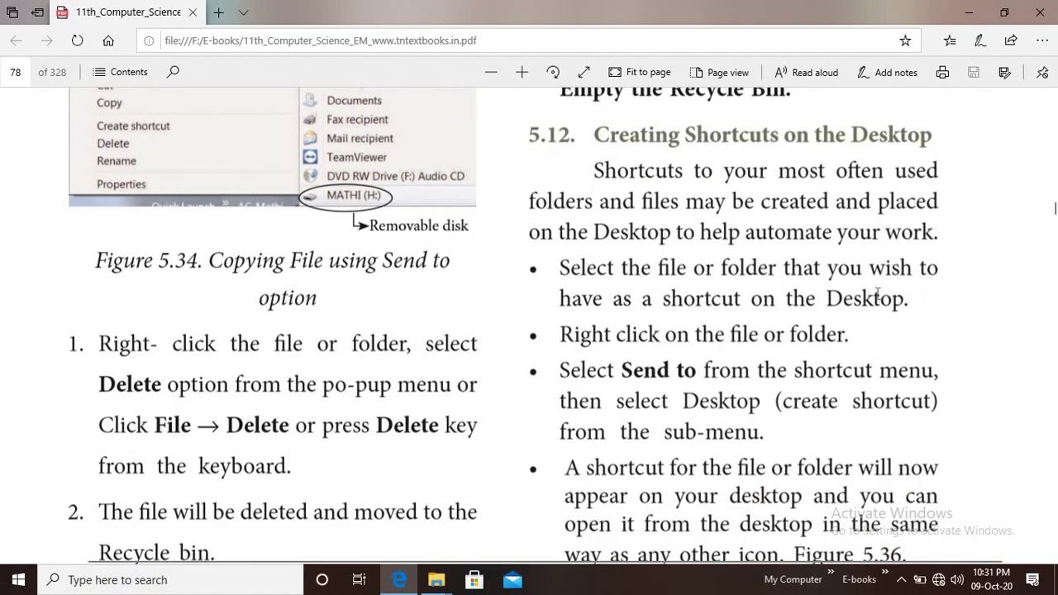
{"action": "scroll", "coordinate": [789, 301], "scroll_direction": "down", "scroll_amount": 2}
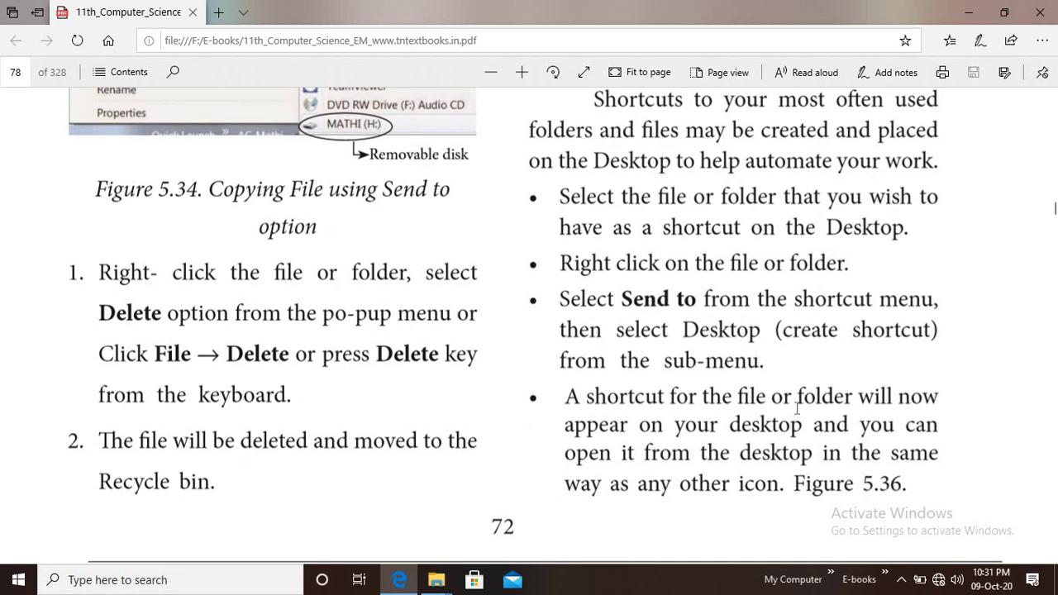
{"action": "scroll", "coordinate": [849, 465], "scroll_direction": "down", "scroll_amount": 20}
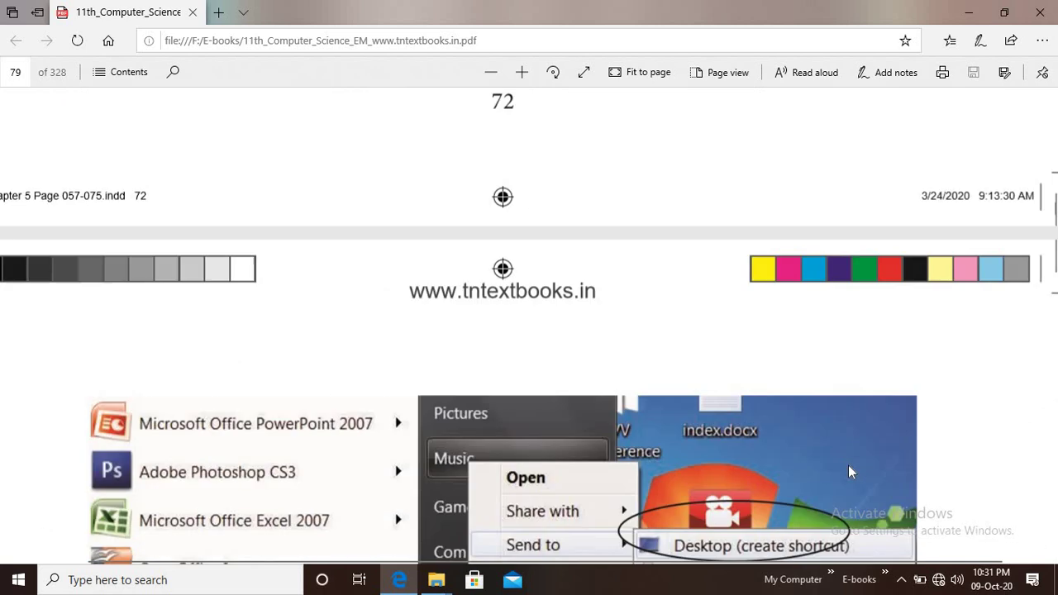
{"action": "scroll", "coordinate": [852, 472], "scroll_direction": "down", "scroll_amount": 3}
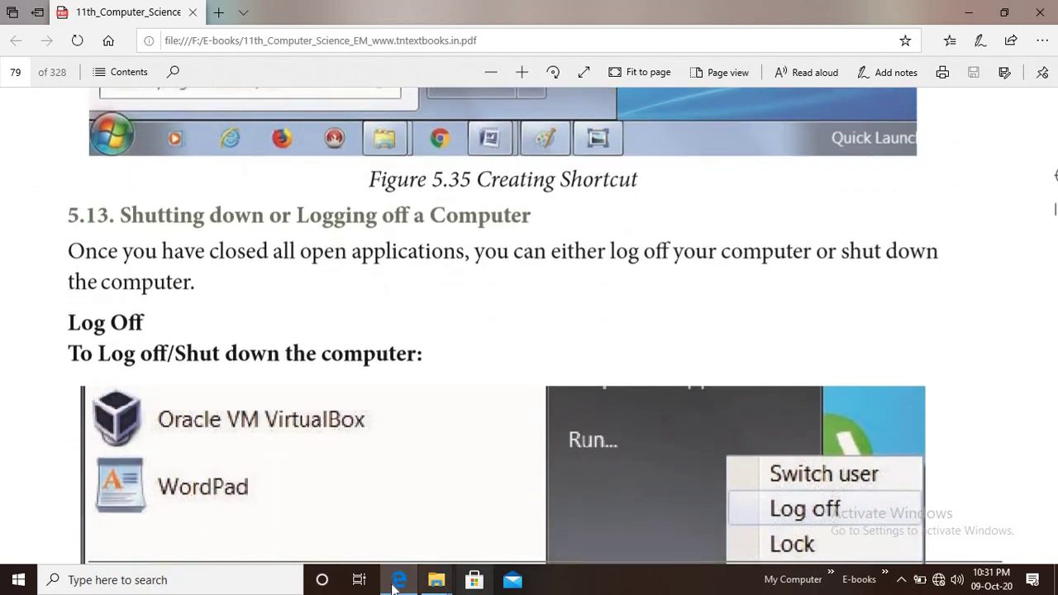
Minimize Edge, bring up the E-books File Explorer window and go back through My Computer to the Photos and Videos (F:) drive.
{"action": "left_click", "coordinate": [403, 578]}
{"action": "mouse_move", "coordinate": [437, 583]}
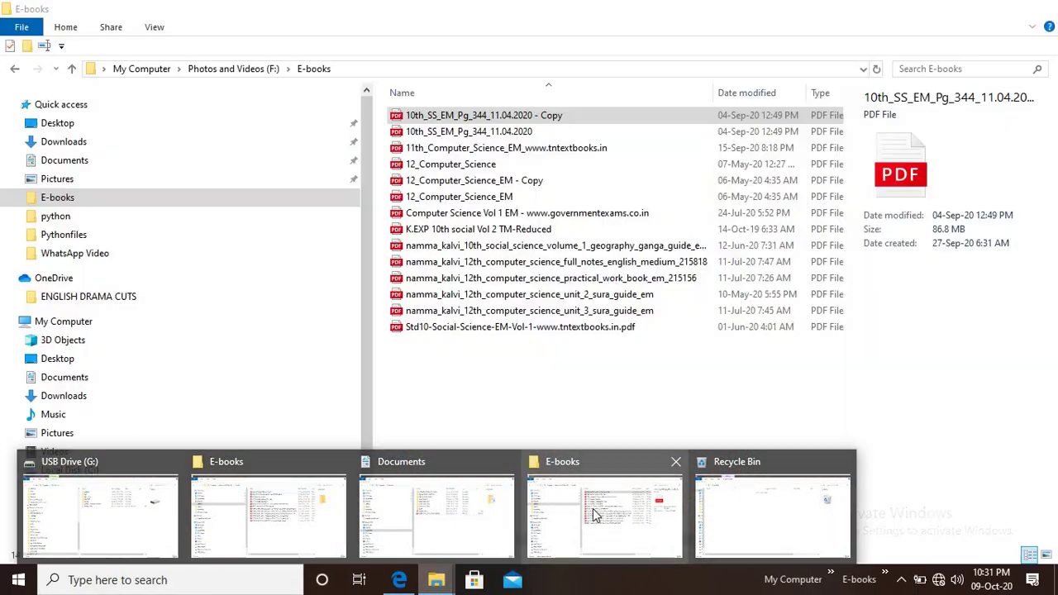
{"action": "left_click", "coordinate": [593, 508]}
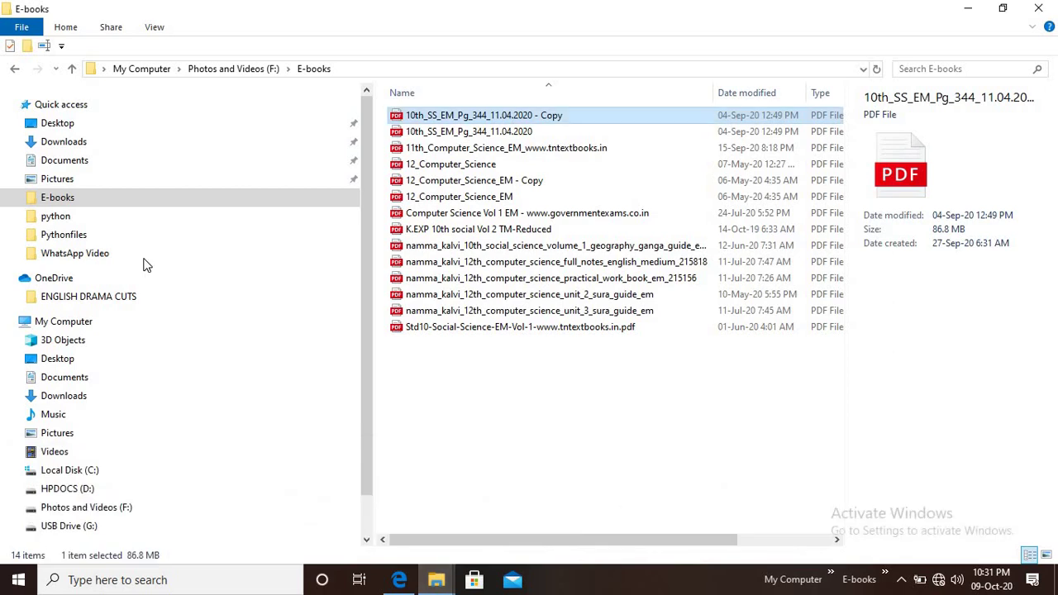
{"action": "left_click", "coordinate": [73, 68]}
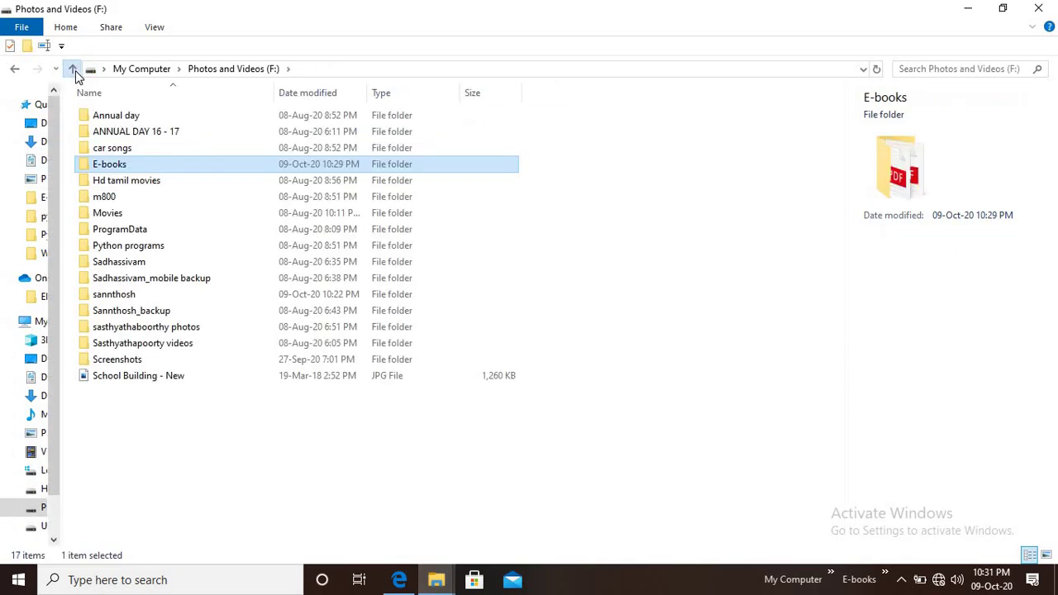
{"action": "left_click", "coordinate": [73, 69]}
{"action": "double_click", "coordinate": [191, 336]}
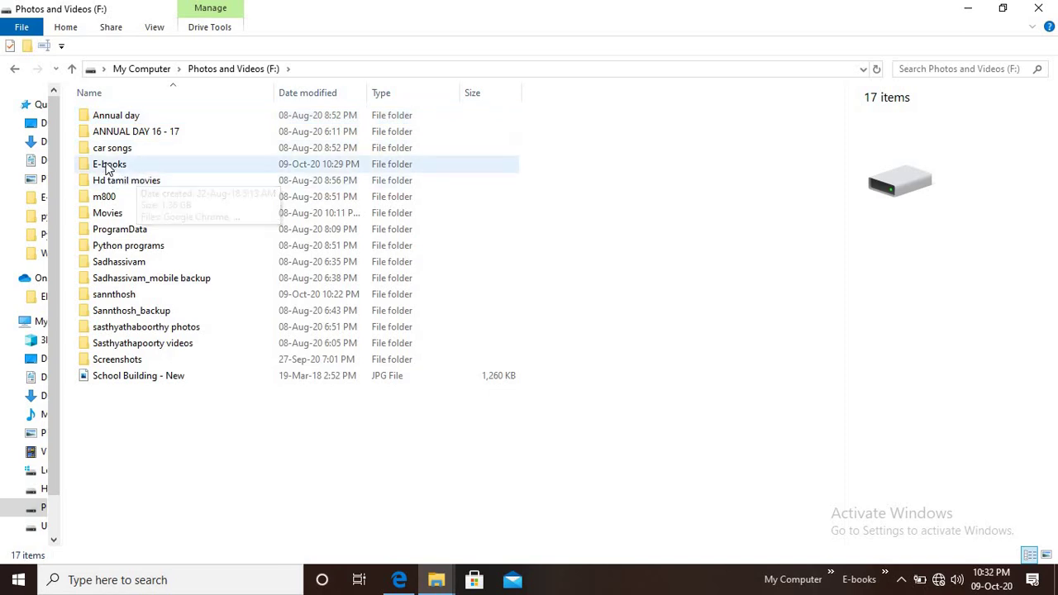
Send the E-books folder to the desktop as a shortcut and close the File Explorer window.
{"action": "right_click", "coordinate": [106, 167]}
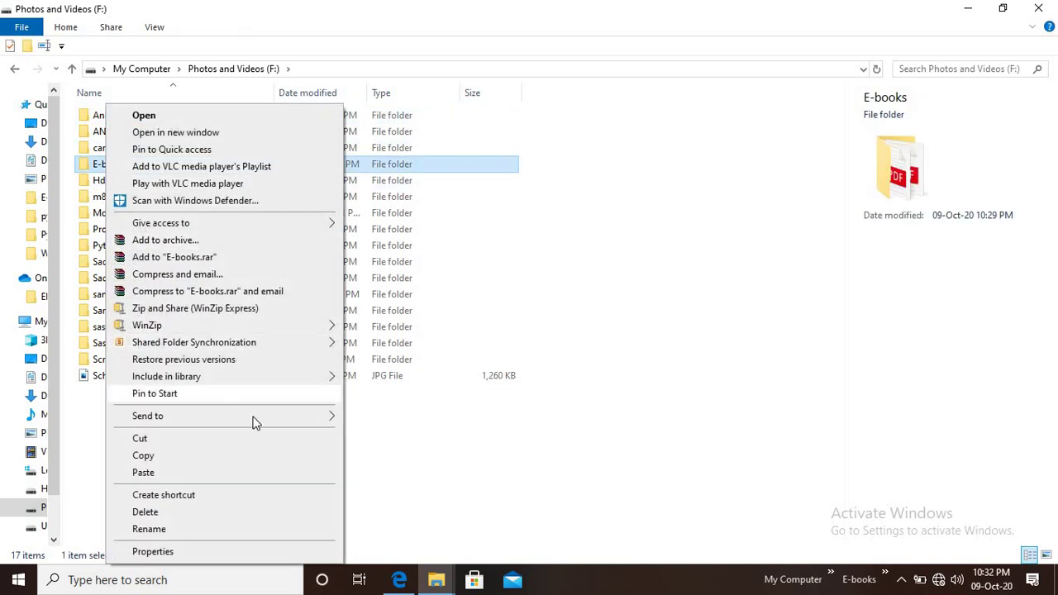
{"action": "mouse_move", "coordinate": [256, 418]}
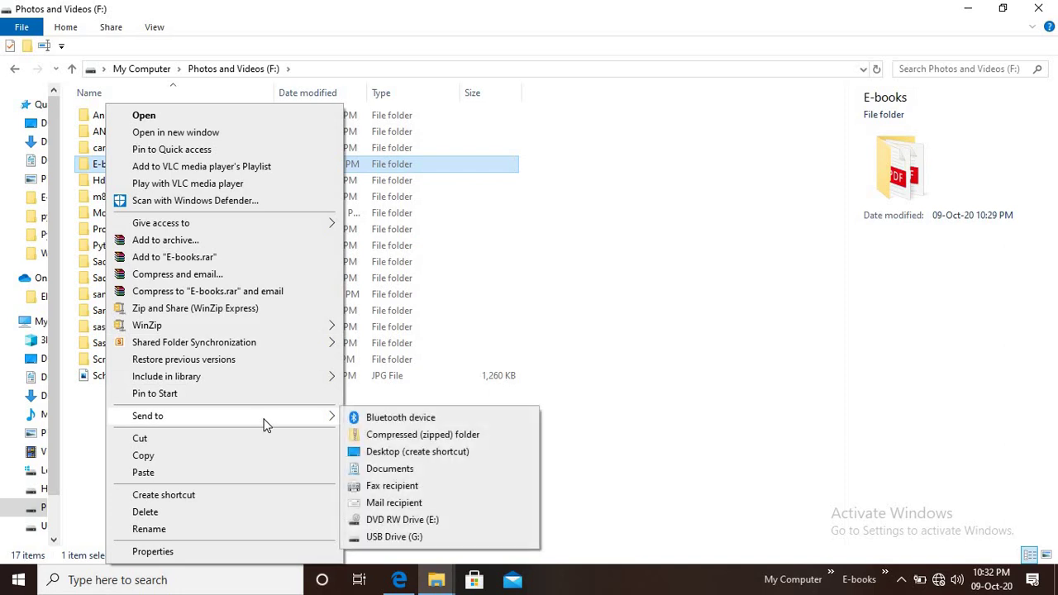
{"action": "left_click", "coordinate": [398, 453]}
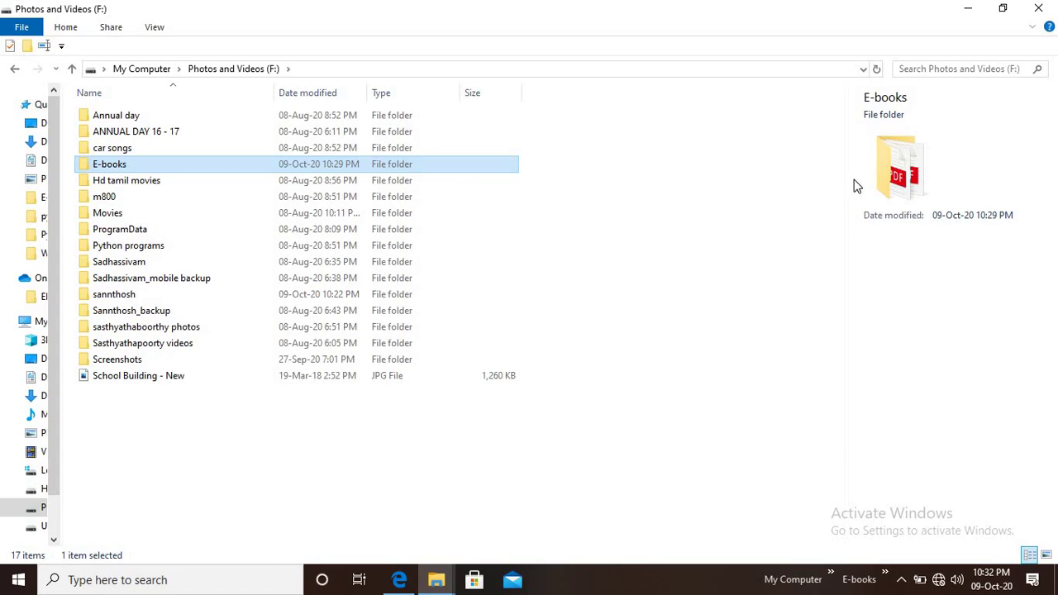
{"action": "left_click", "coordinate": [1038, 9]}
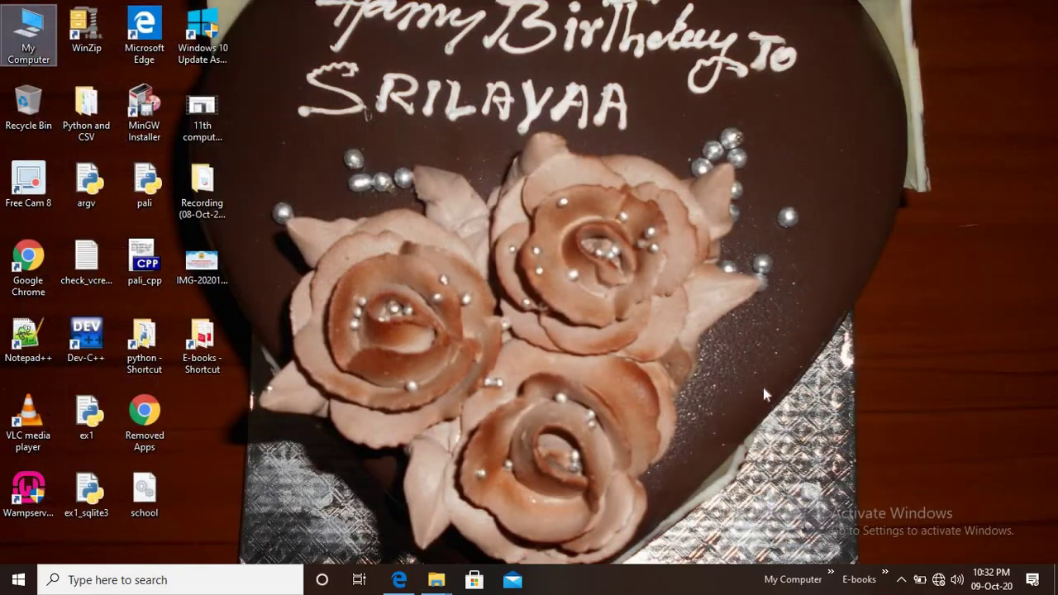
Open E-books from its desktop shortcut, compare with reaching it via My Computer and Photos and Videos (F:), closing each window.
{"action": "double_click", "coordinate": [219, 346]}
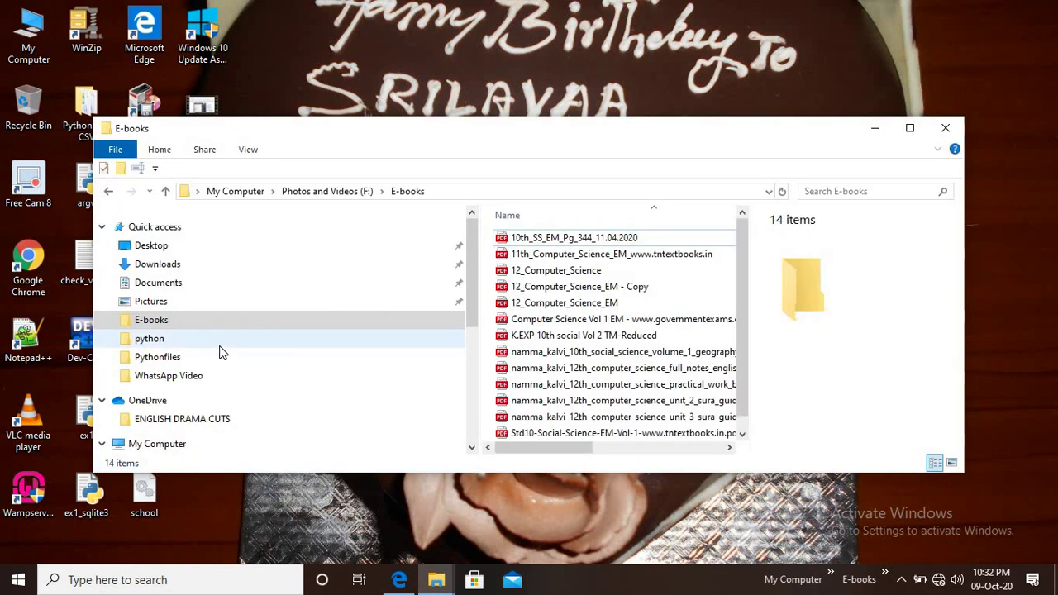
{"action": "left_click", "coordinate": [944, 127]}
{"action": "double_click", "coordinate": [6, 21]}
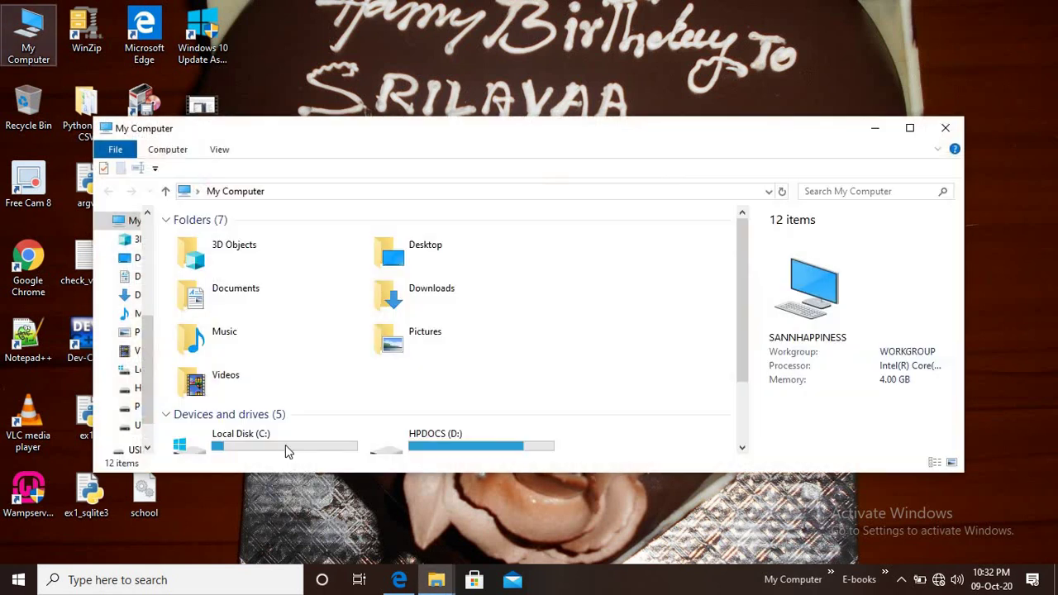
{"action": "scroll", "coordinate": [477, 371], "scroll_direction": "down", "scroll_amount": 2}
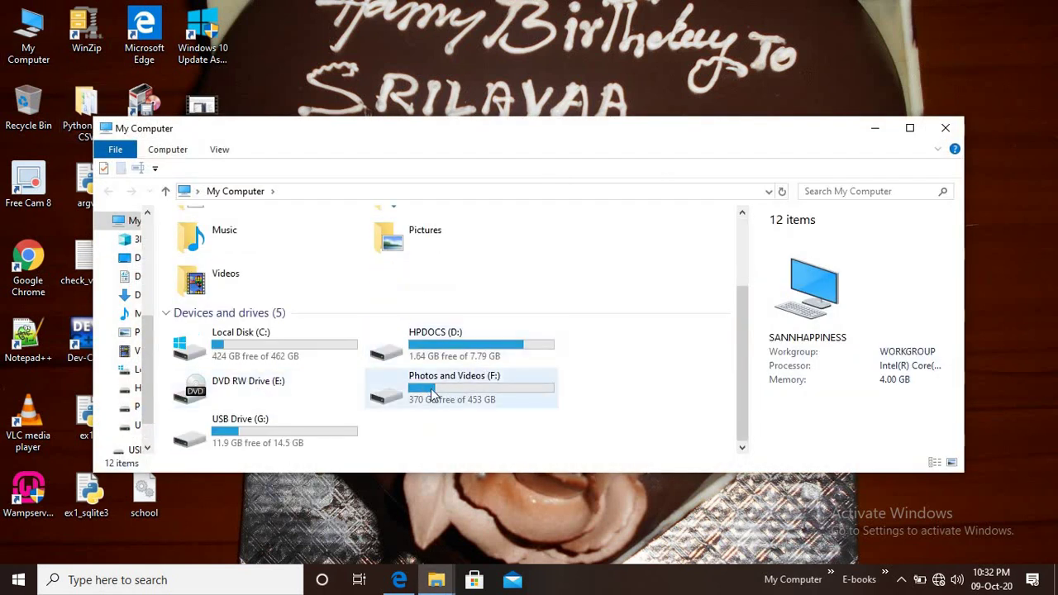
{"action": "double_click", "coordinate": [428, 395]}
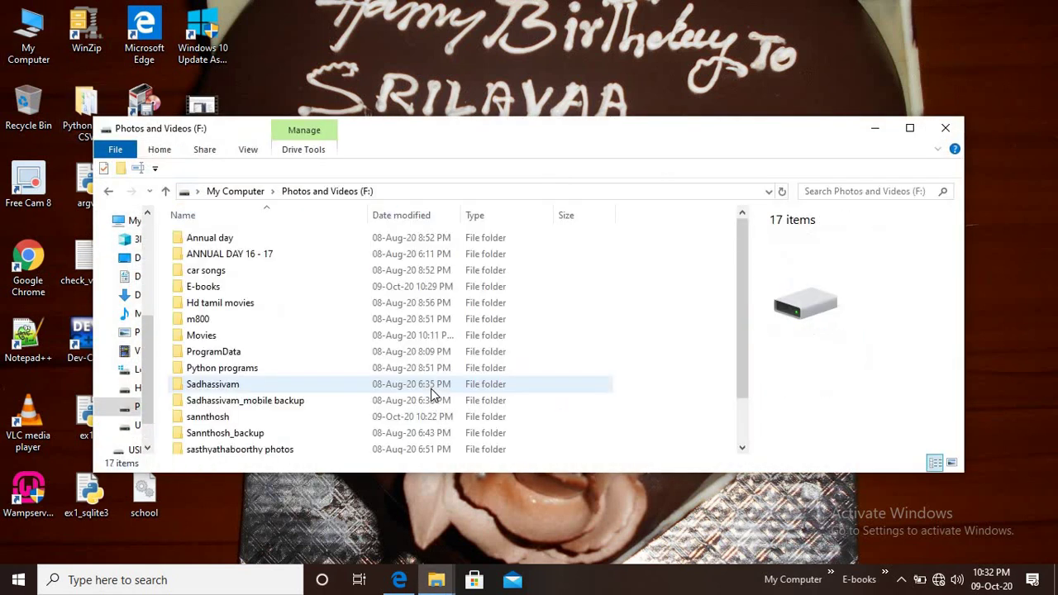
{"action": "double_click", "coordinate": [243, 286]}
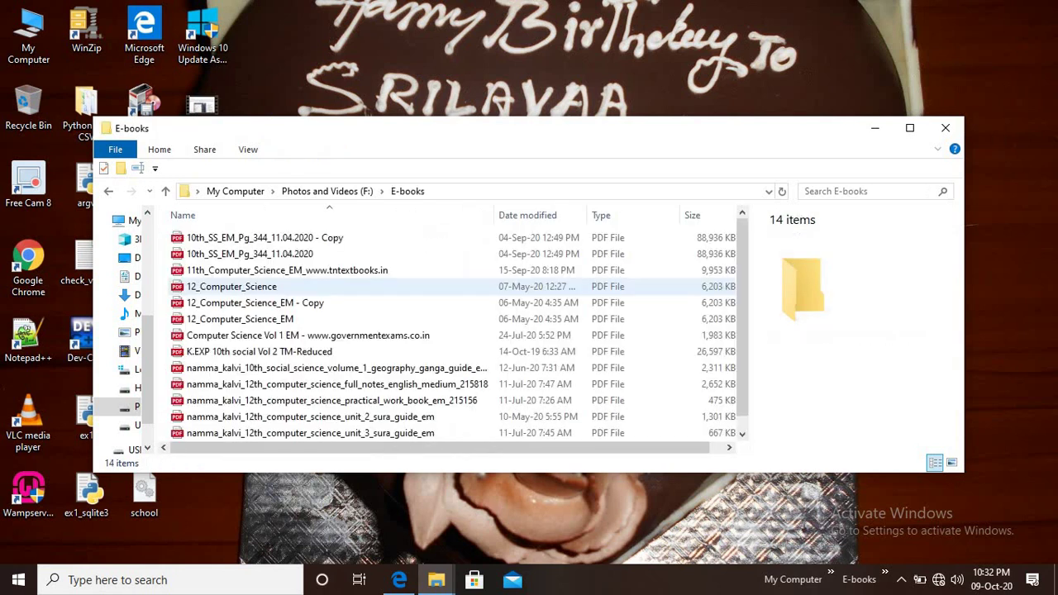
{"action": "left_click", "coordinate": [944, 128]}
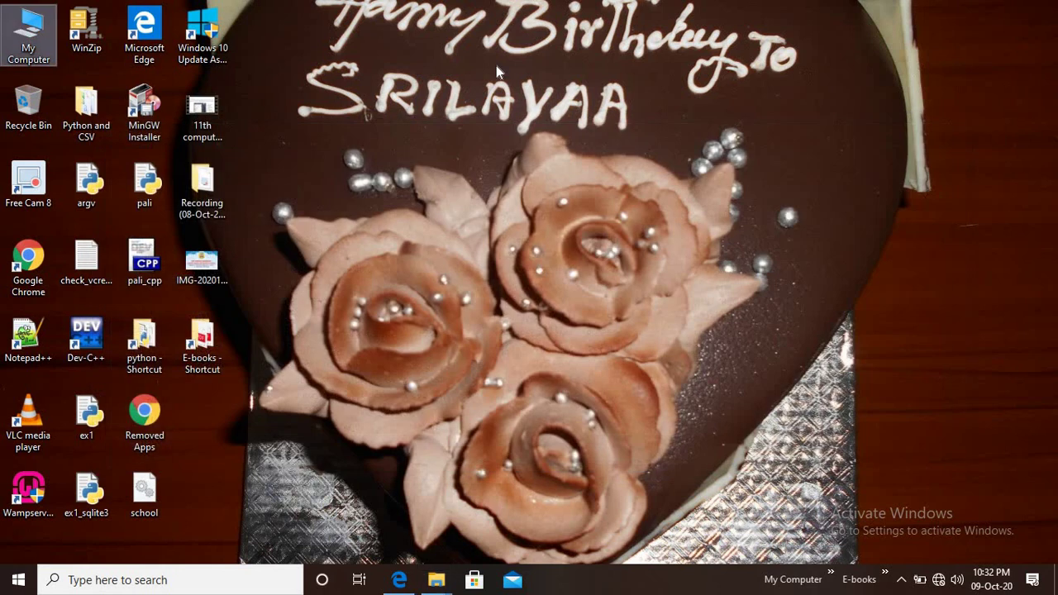
Open the E-books folder once more from its desktop shortcut and close its window.
{"action": "left_click", "coordinate": [207, 341]}
{"action": "double_click", "coordinate": [206, 340]}
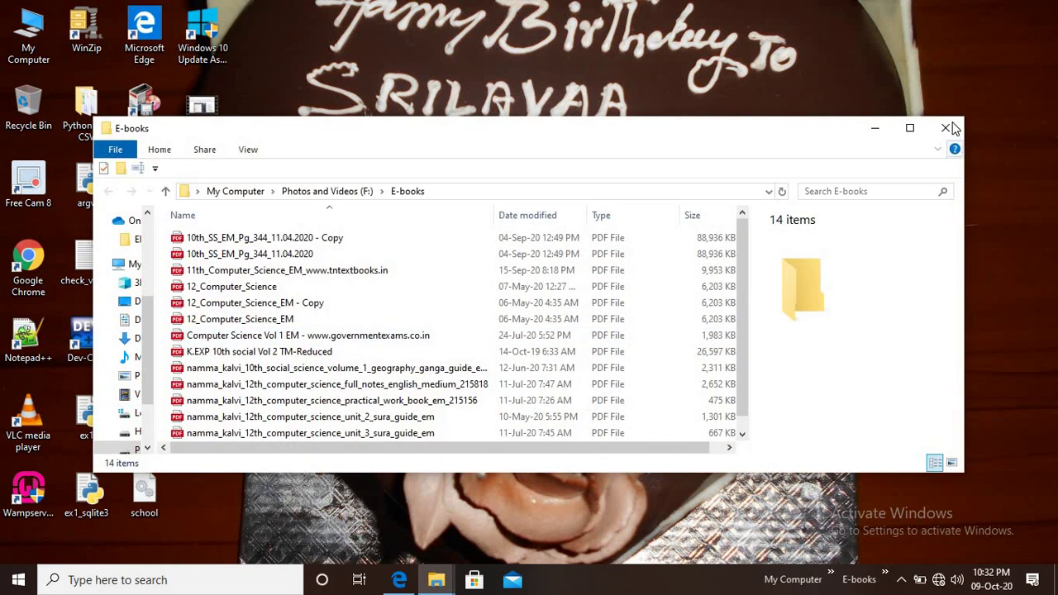
{"action": "left_click", "coordinate": [946, 128]}
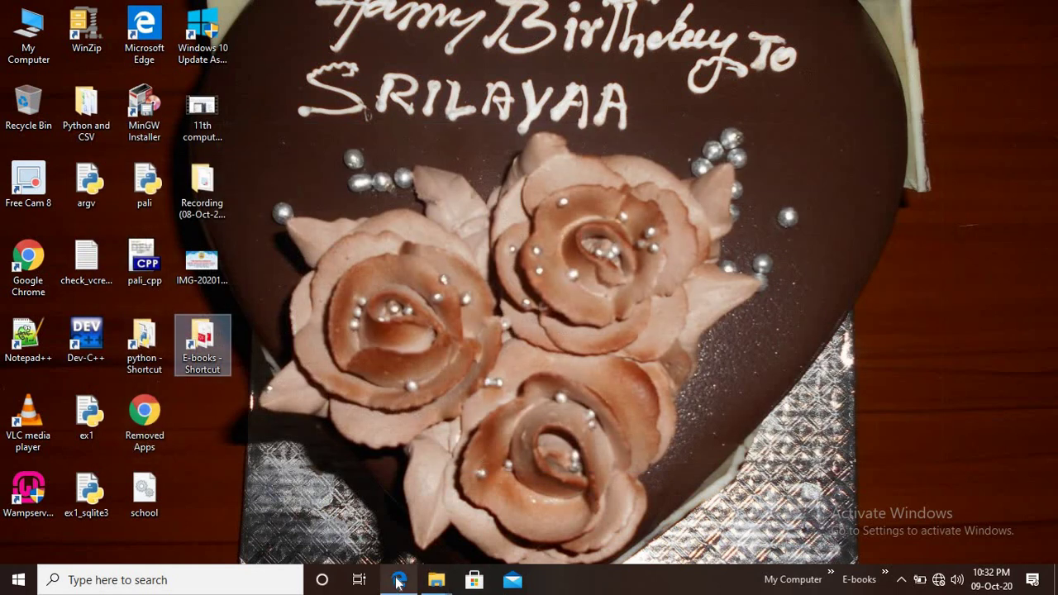
Switch to Edge to read section 5.13 on shutting down or logging off, and view the Windows power options without choosing one.
{"action": "left_click", "coordinate": [399, 579]}
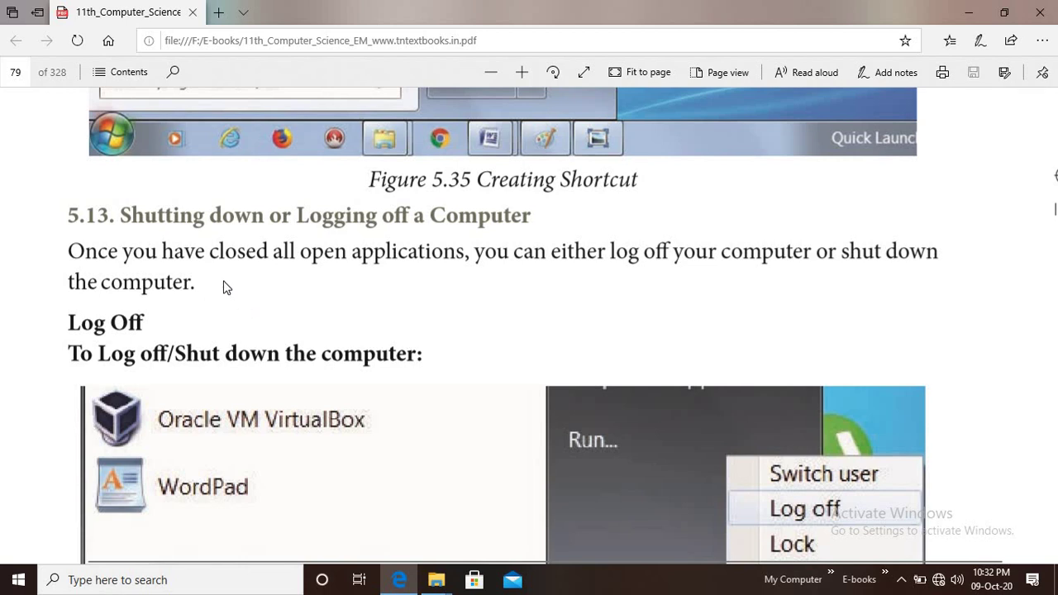
{"action": "scroll", "coordinate": [233, 291], "scroll_direction": "down", "scroll_amount": 1}
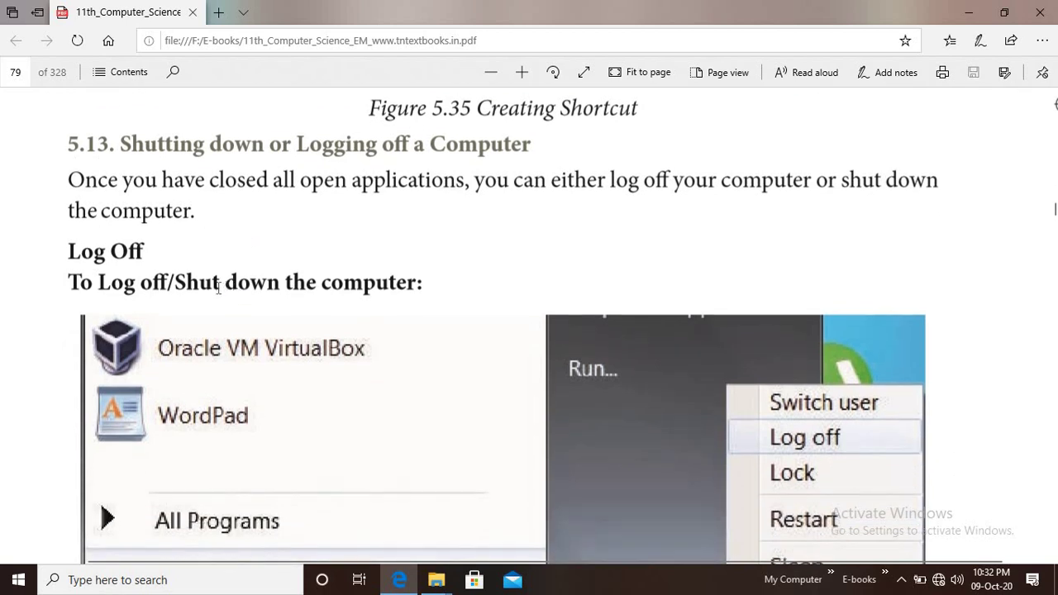
{"action": "left_click", "coordinate": [19, 581]}
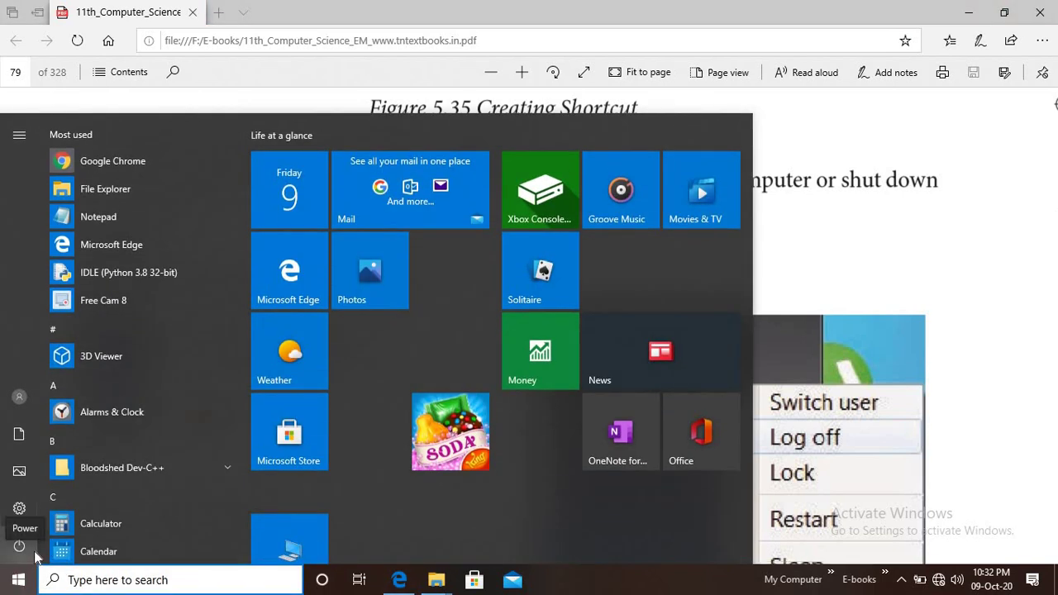
{"action": "left_click", "coordinate": [35, 552]}
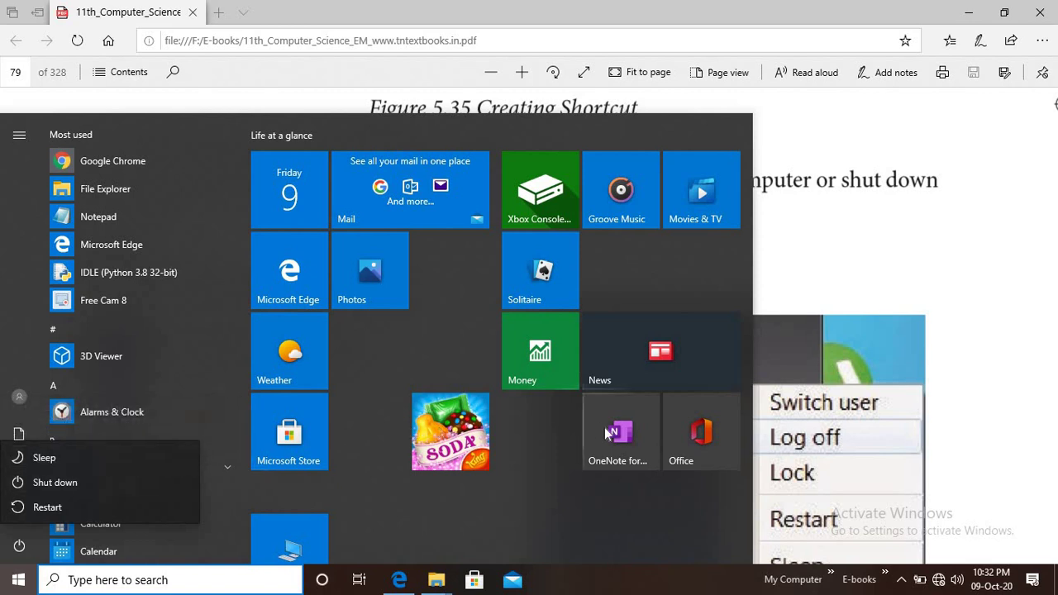
{"action": "key", "text": "Escape"}
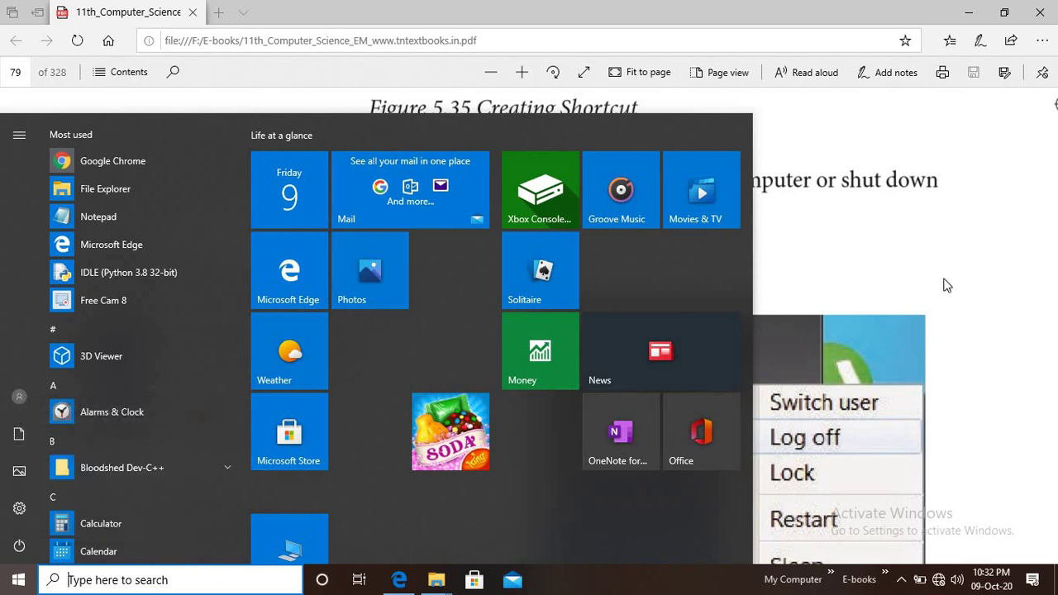
{"action": "left_click", "coordinate": [877, 249]}
Examine Figure 5.36, Log off option, and read the textbook's points on Log Off, Shutdown and Switch User.
{"action": "scroll", "coordinate": [754, 344], "scroll_direction": "down", "scroll_amount": 4}
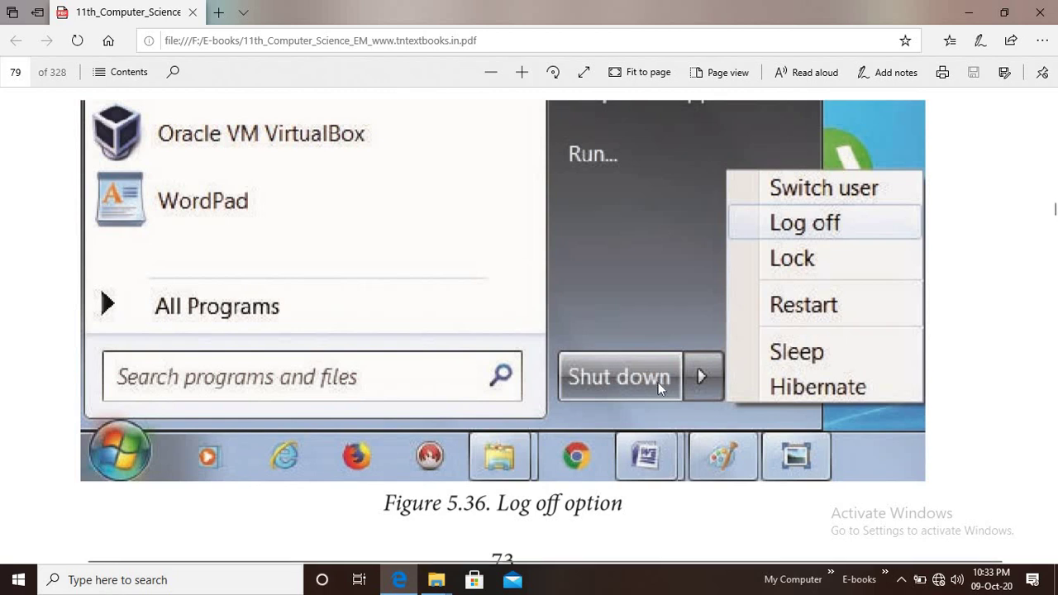
{"action": "scroll", "coordinate": [826, 258], "scroll_direction": "down", "scroll_amount": 2}
{"action": "scroll", "coordinate": [818, 252], "scroll_direction": "up", "scroll_amount": 11}
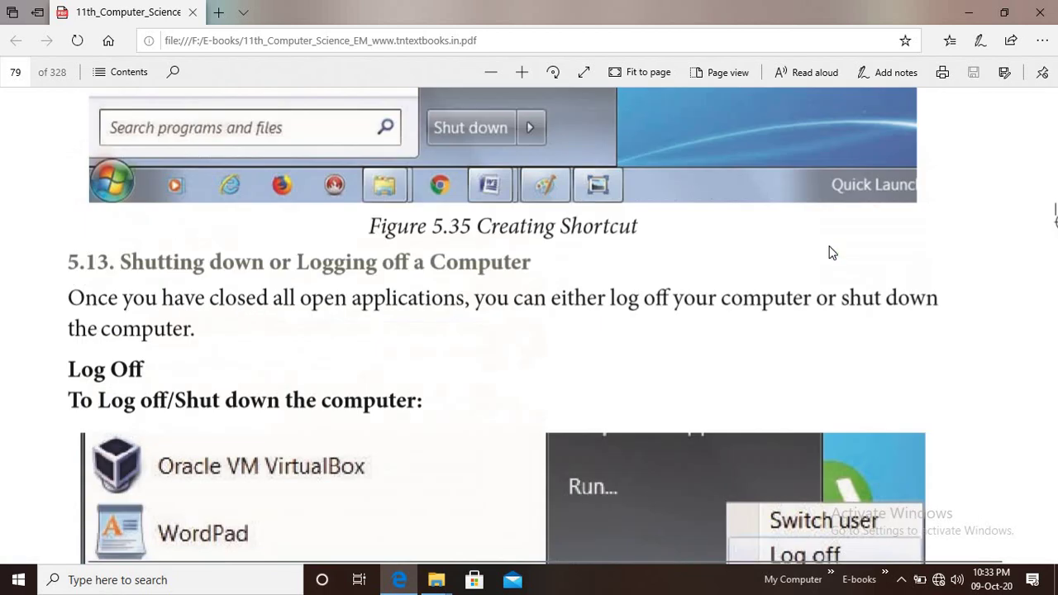
{"action": "scroll", "coordinate": [814, 248], "scroll_direction": "down", "scroll_amount": 4}
{"action": "scroll", "coordinate": [813, 244], "scroll_direction": "down", "scroll_amount": 1}
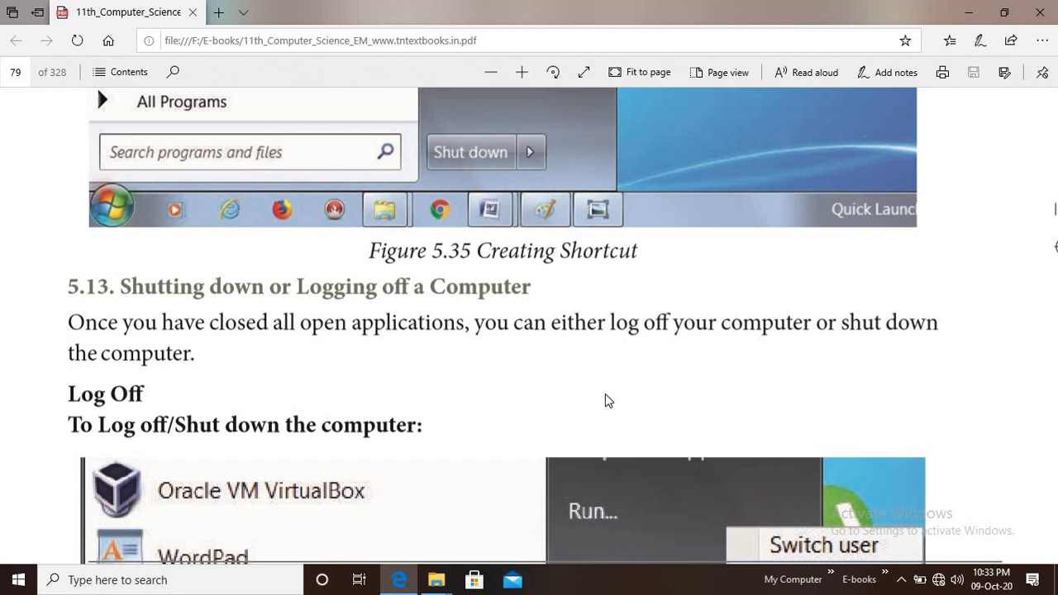
{"action": "scroll", "coordinate": [605, 393], "scroll_direction": "down", "scroll_amount": 3}
{"action": "scroll", "coordinate": [605, 393], "scroll_direction": "down", "scroll_amount": 4}
{"action": "scroll", "coordinate": [604, 402], "scroll_direction": "down", "scroll_amount": 7}
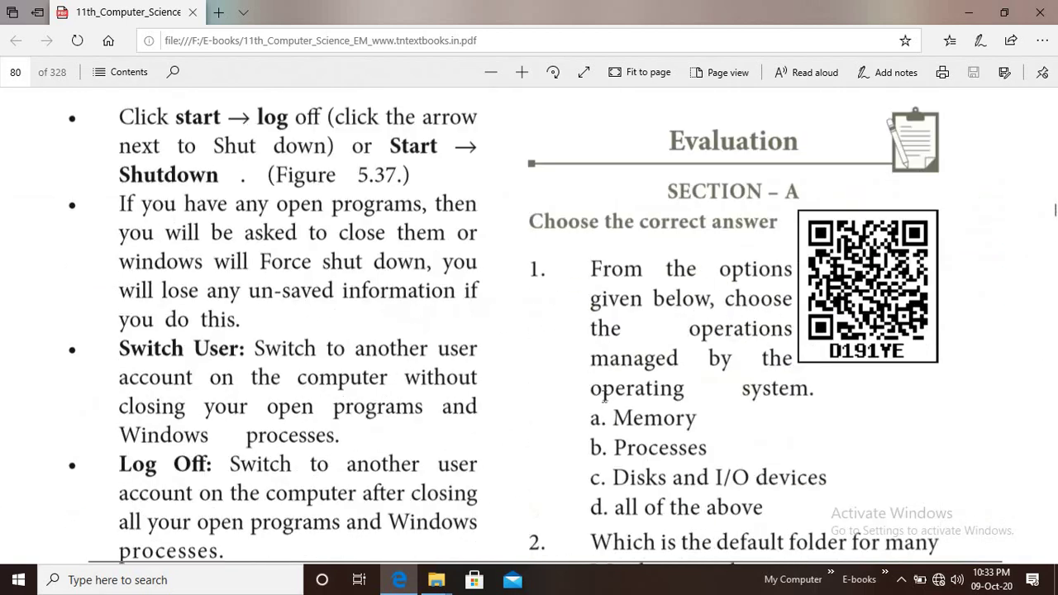
{"action": "scroll", "coordinate": [604, 402], "scroll_direction": "up", "scroll_amount": 1}
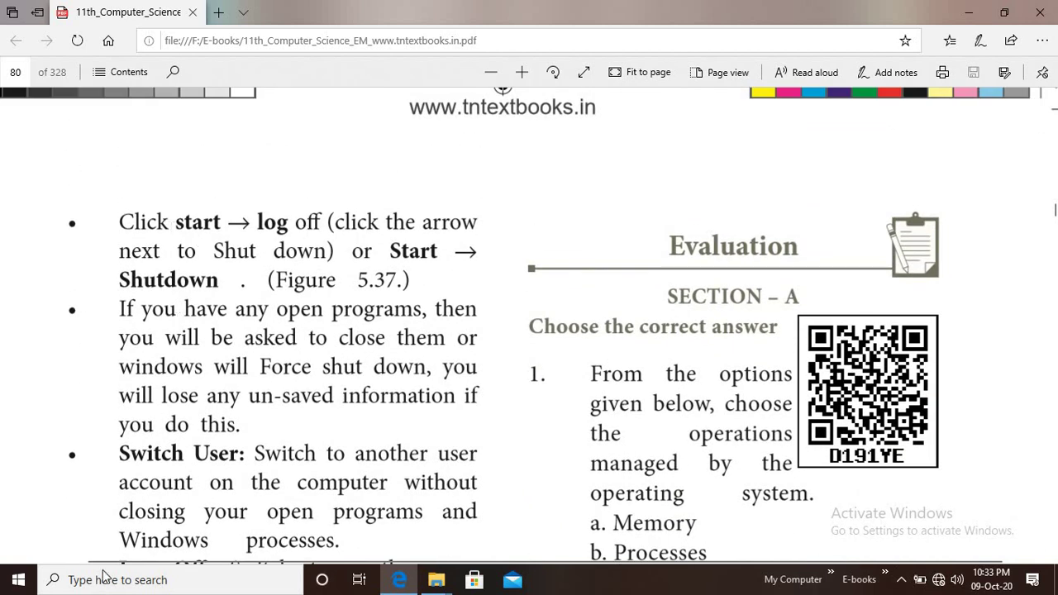
View the Windows power options without choosing one, and return to the textbook's points on unsaved information and Switch User.
{"action": "left_click", "coordinate": [25, 580]}
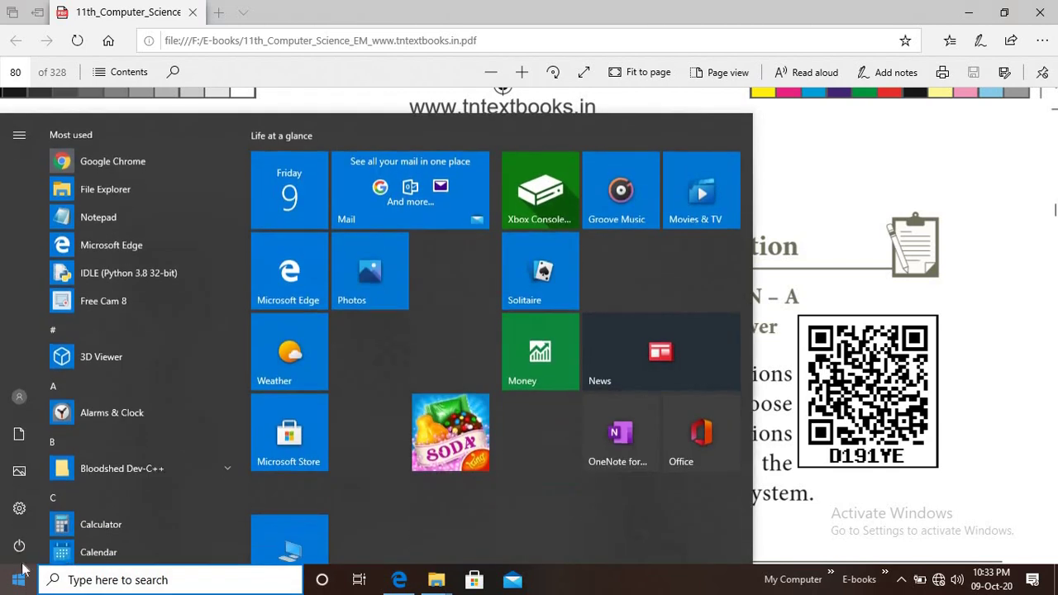
{"action": "left_click", "coordinate": [22, 545]}
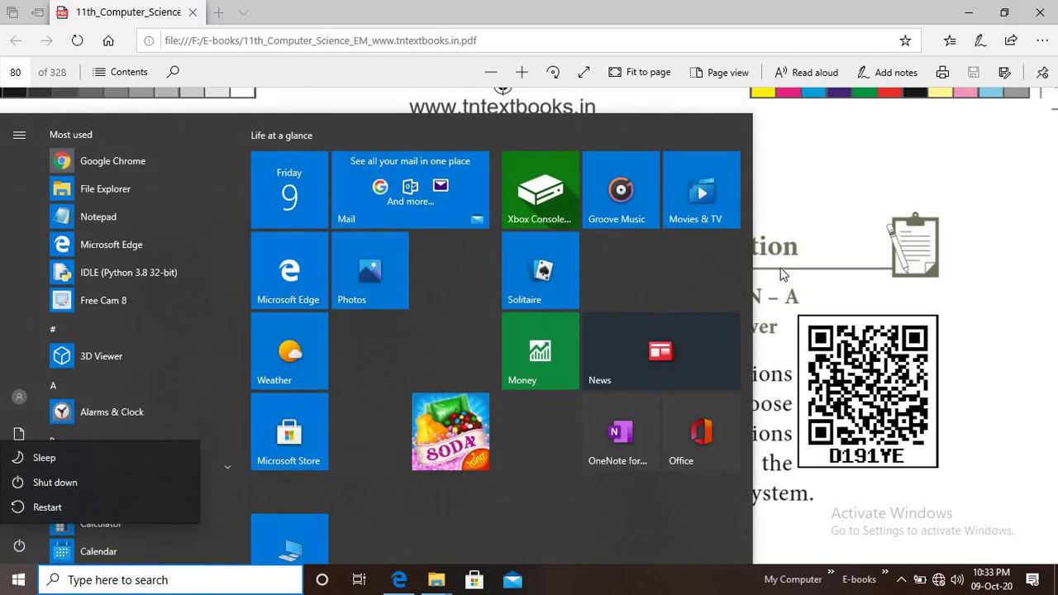
{"action": "key", "text": "Escape"}
{"action": "left_click", "coordinate": [870, 152]}
{"action": "scroll", "coordinate": [605, 263], "scroll_direction": "down", "scroll_amount": 3}
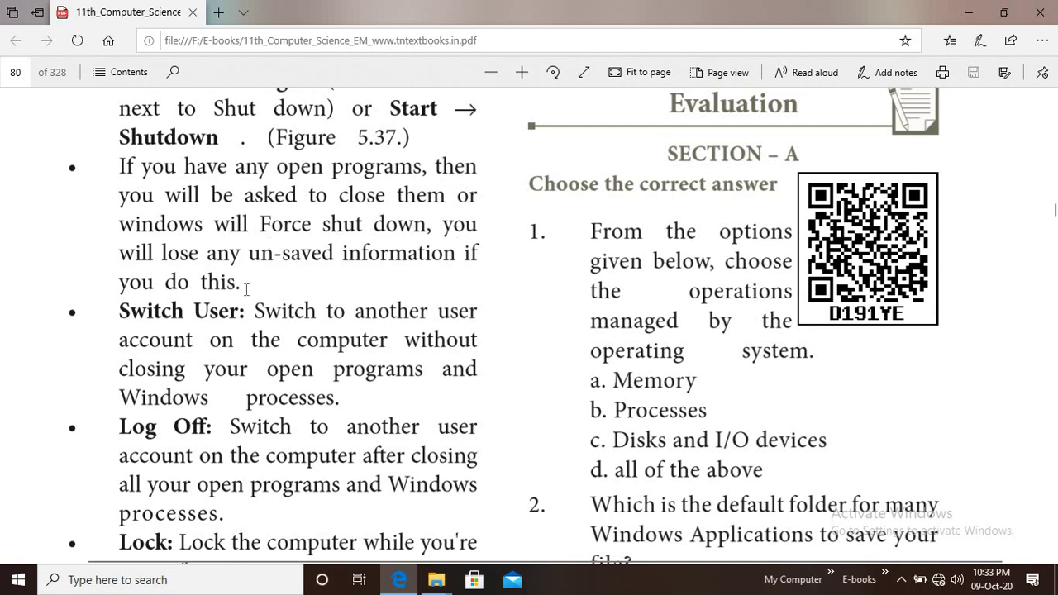
Review the Windows Sleep, Shut down and Restart options twice, dismissing them each time to return to the Switch User point.
{"action": "left_click", "coordinate": [15, 580]}
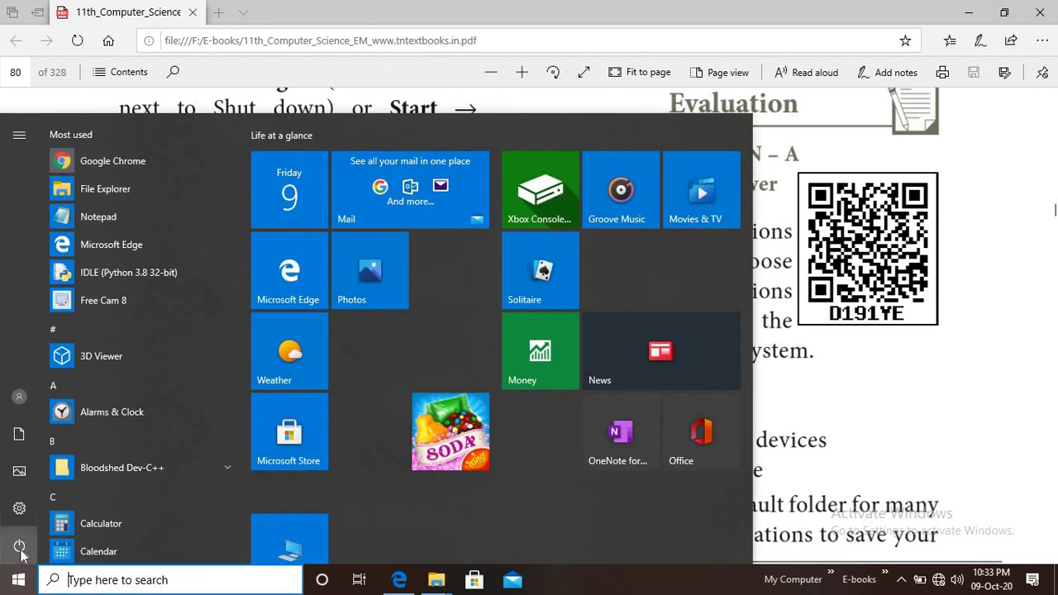
{"action": "left_click", "coordinate": [19, 545]}
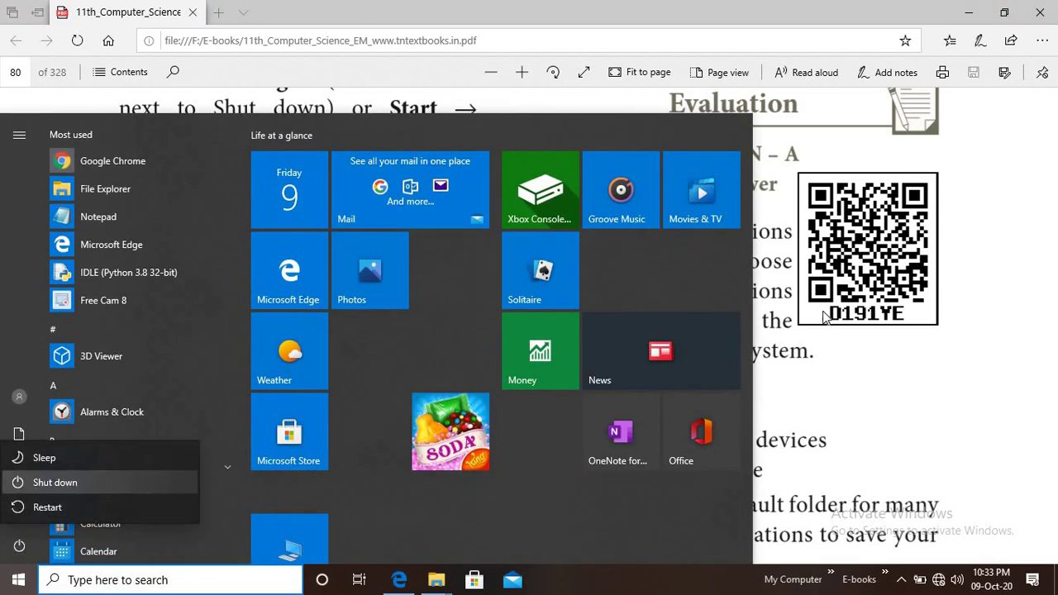
{"action": "key", "text": "Escape"}
{"action": "left_click", "coordinate": [958, 394]}
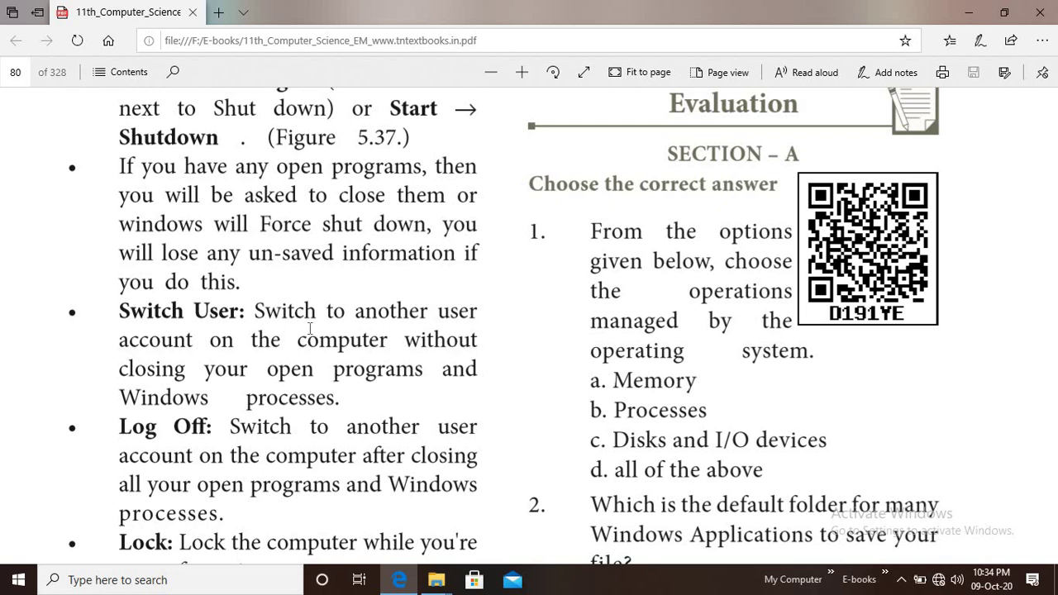
{"action": "left_click", "coordinate": [18, 579]}
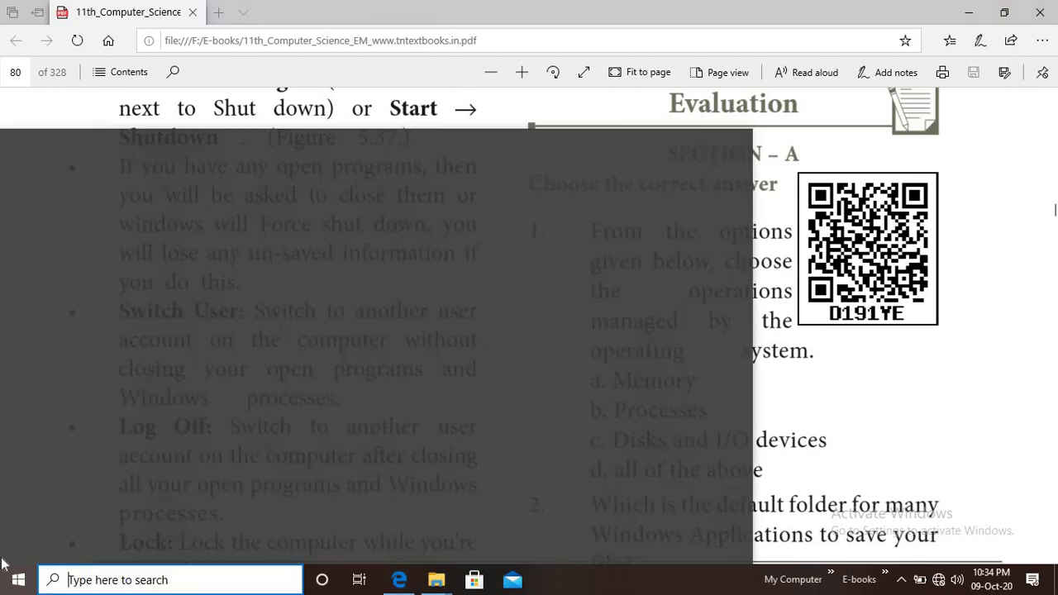
{"action": "left_click", "coordinate": [19, 549]}
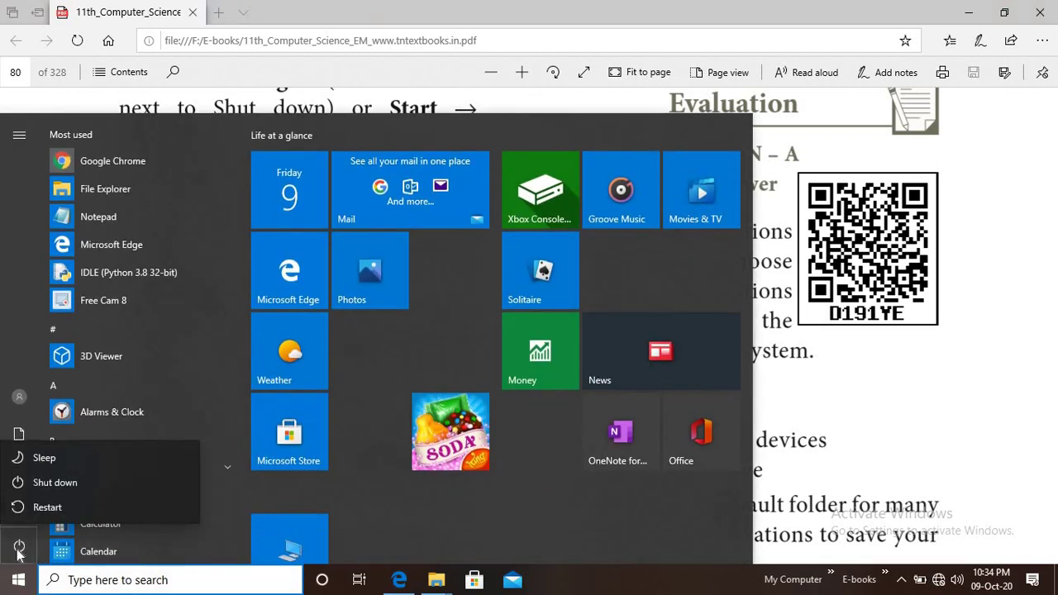
{"action": "left_click", "coordinate": [805, 388]}
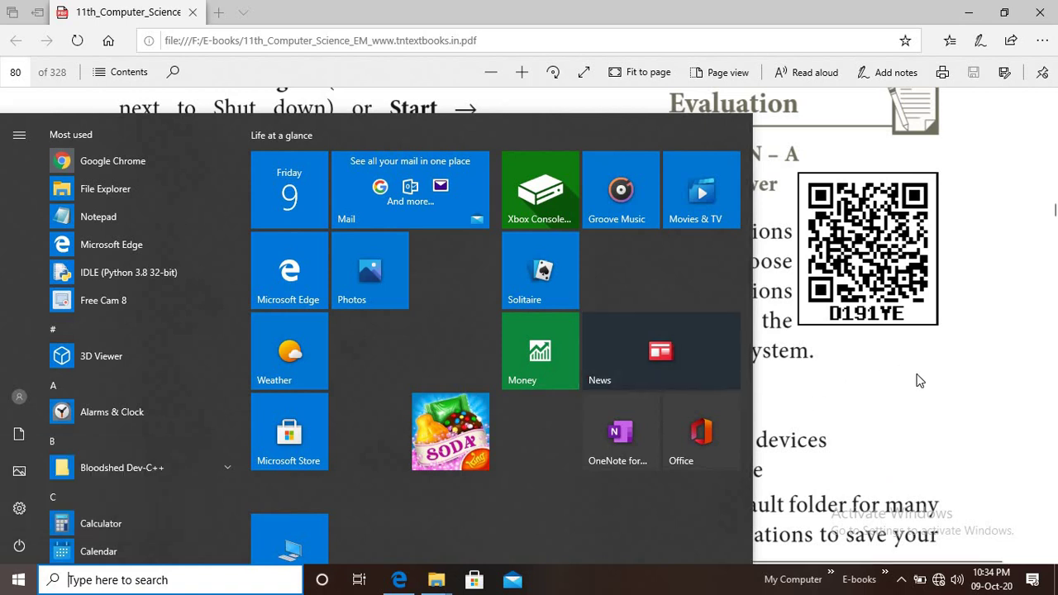
{"action": "left_click", "coordinate": [916, 374]}
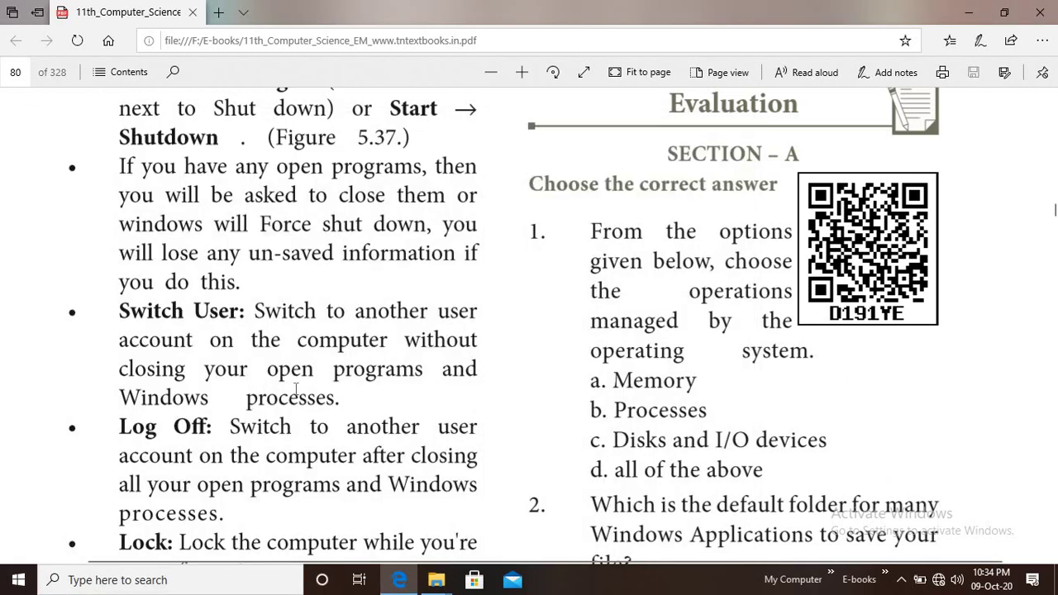
Preview the open File Explorer windows, and read the textbook's points on Log Off, Lock, Restart and Sleep.
{"action": "scroll", "coordinate": [418, 373], "scroll_direction": "down", "scroll_amount": 1}
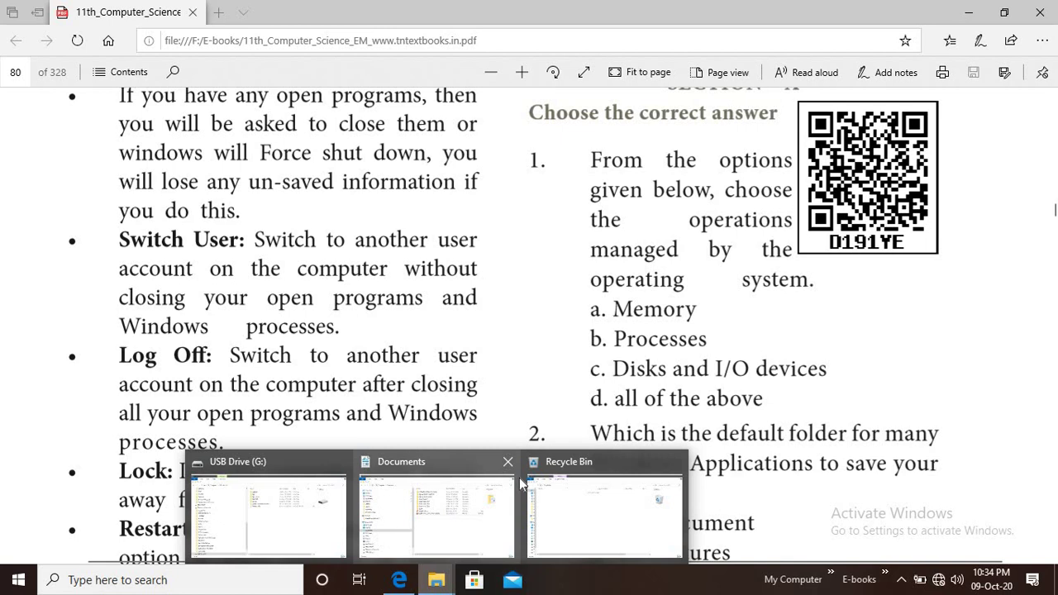
{"action": "mouse_move", "coordinate": [502, 482]}
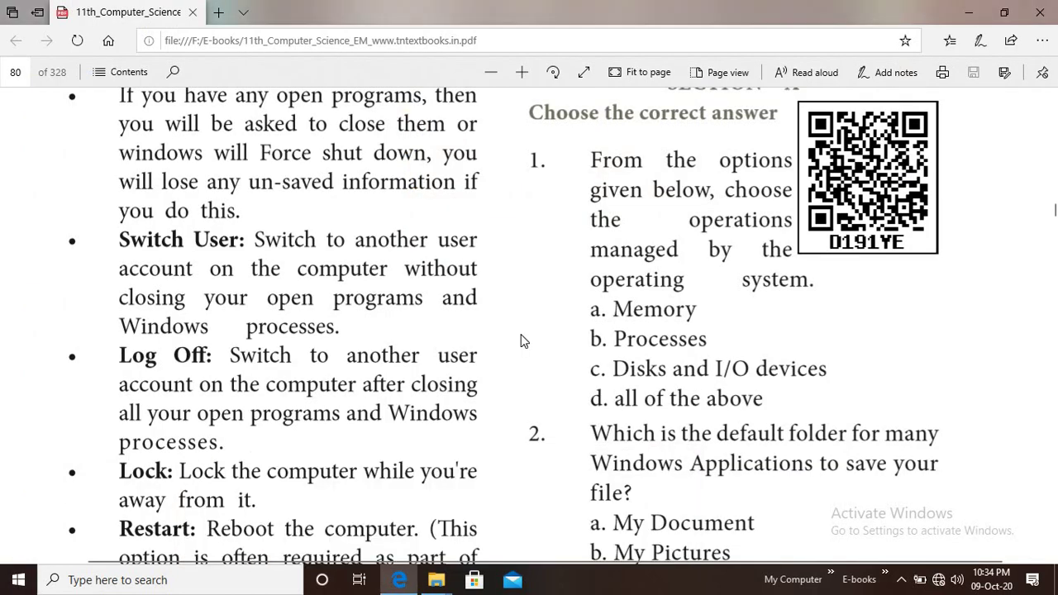
{"action": "scroll", "coordinate": [487, 345], "scroll_direction": "down", "scroll_amount": 3}
{"action": "scroll", "coordinate": [482, 345], "scroll_direction": "up", "scroll_amount": 1}
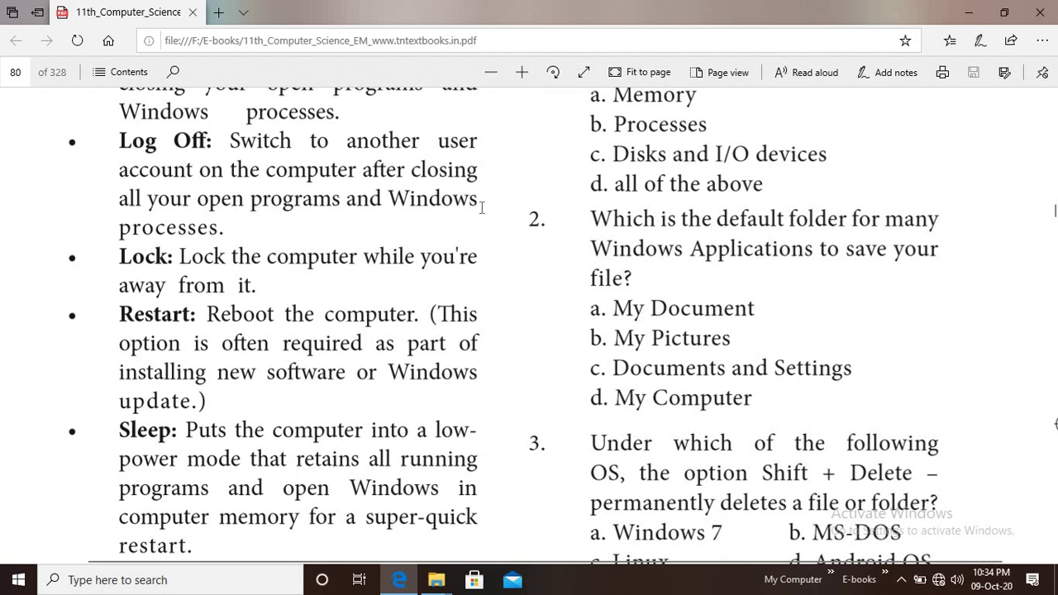
Close the USB Drive (G:), Documents and Recycle Bin windows while keeping the textbook open in Edge.
{"action": "left_click", "coordinate": [400, 581]}
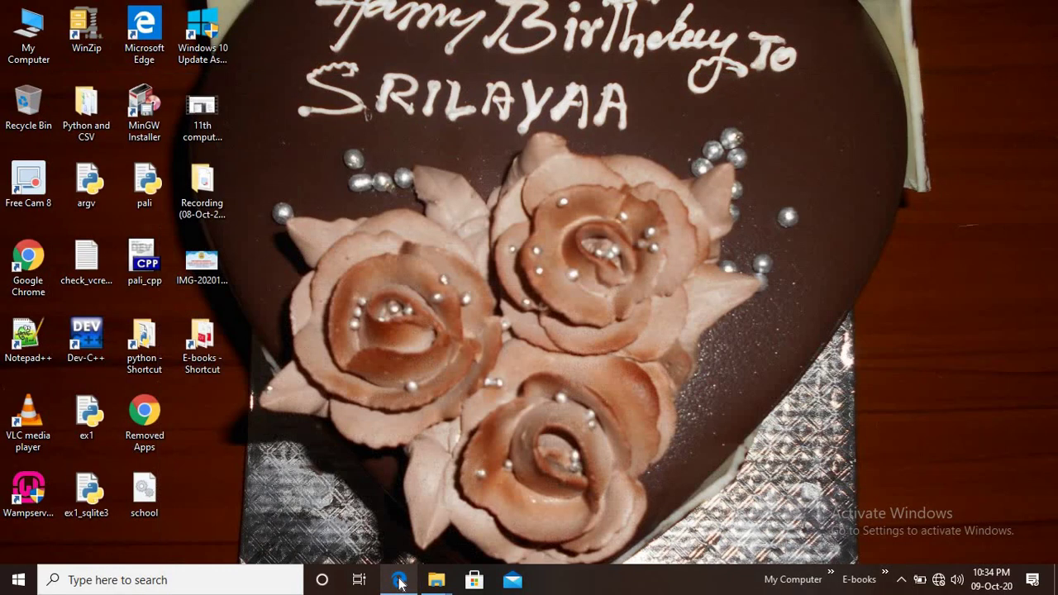
{"action": "left_click", "coordinate": [399, 581]}
{"action": "mouse_move", "coordinate": [437, 581]}
{"action": "left_click", "coordinate": [342, 460]}
{"action": "left_click", "coordinate": [420, 462]}
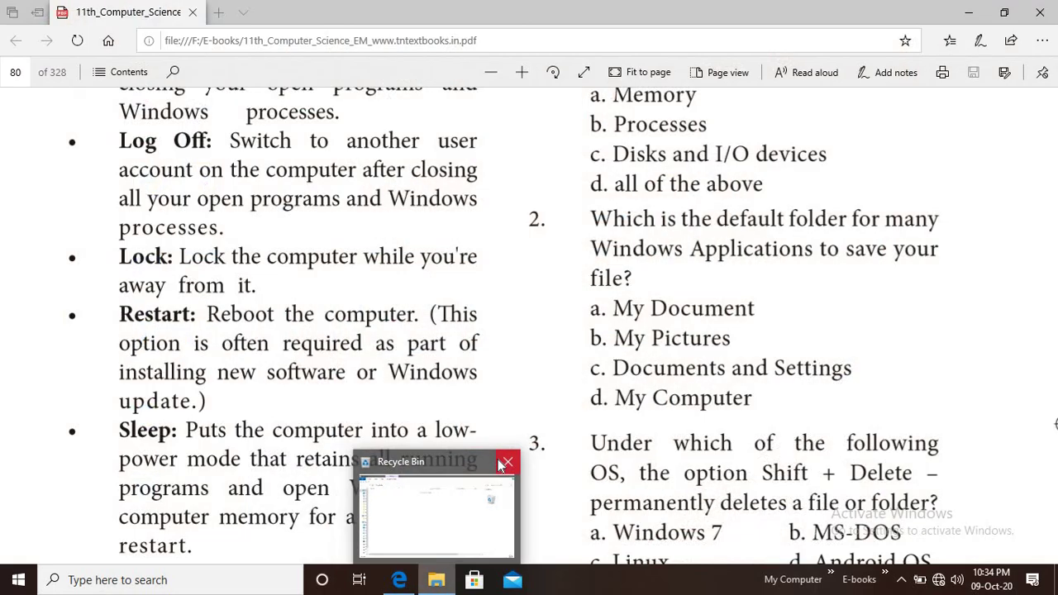
{"action": "left_click", "coordinate": [508, 467]}
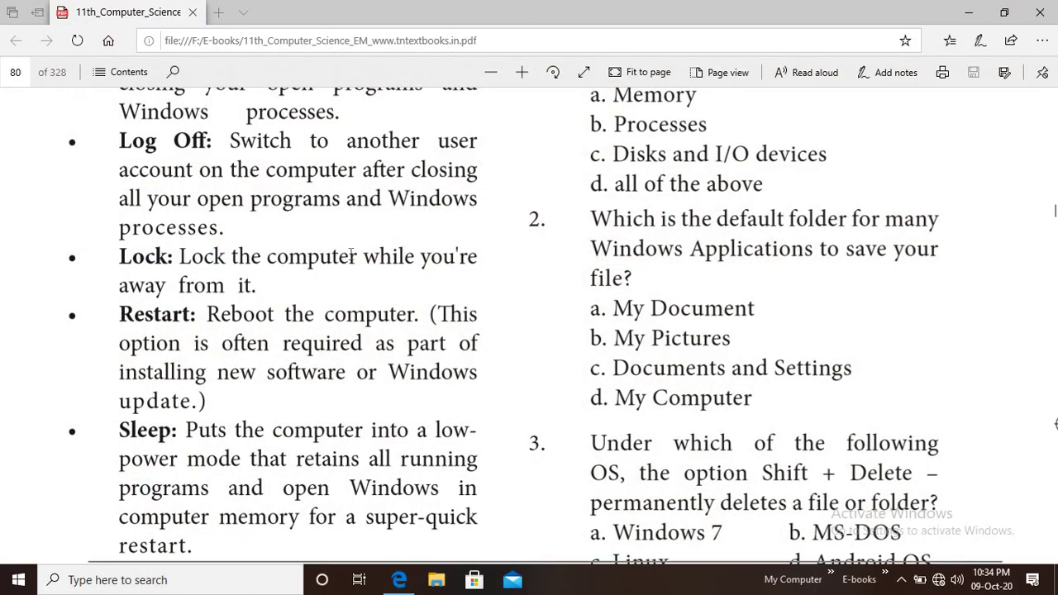
Read the textbook's descriptions of Switch User, Log Off, Lock, Restart, Sleep and Hibernate.
{"action": "scroll", "coordinate": [351, 254], "scroll_direction": "up", "scroll_amount": 3}
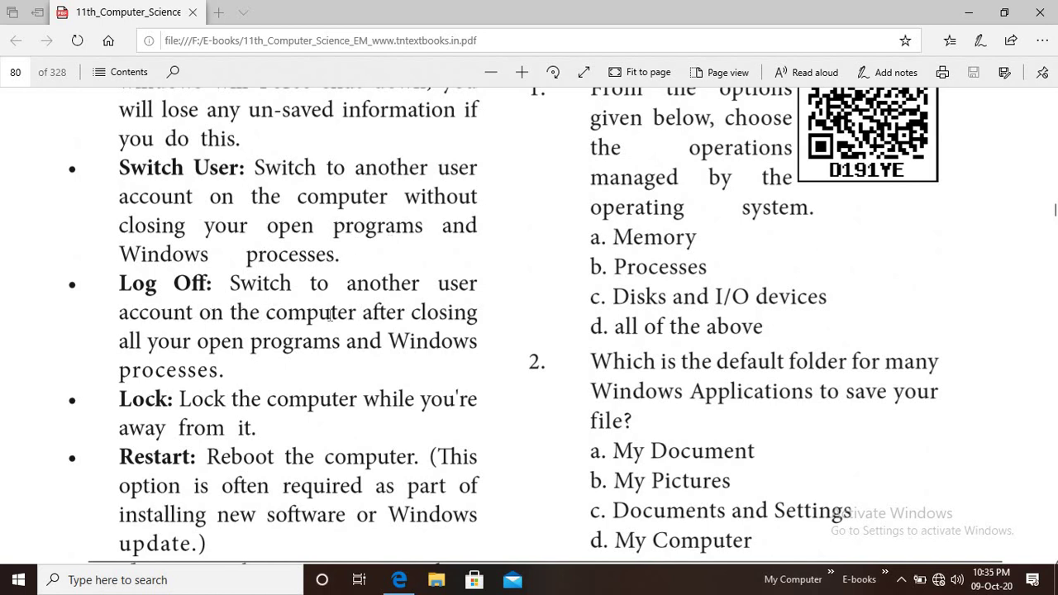
{"action": "scroll", "coordinate": [329, 315], "scroll_direction": "down", "scroll_amount": 3}
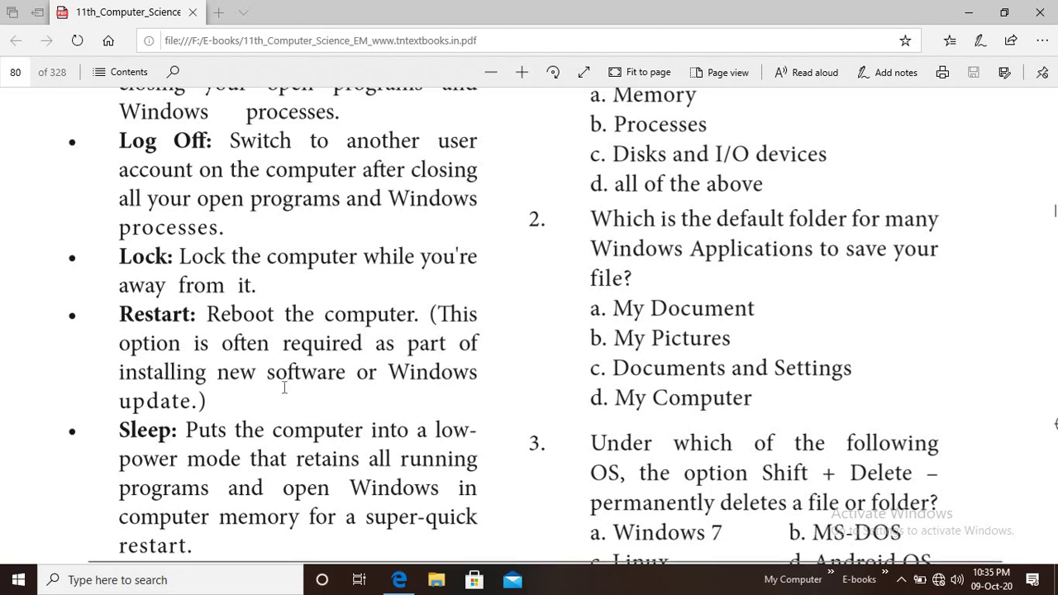
{"action": "scroll", "coordinate": [284, 386], "scroll_direction": "down", "scroll_amount": 1}
{"action": "scroll", "coordinate": [285, 386], "scroll_direction": "down", "scroll_amount": 2}
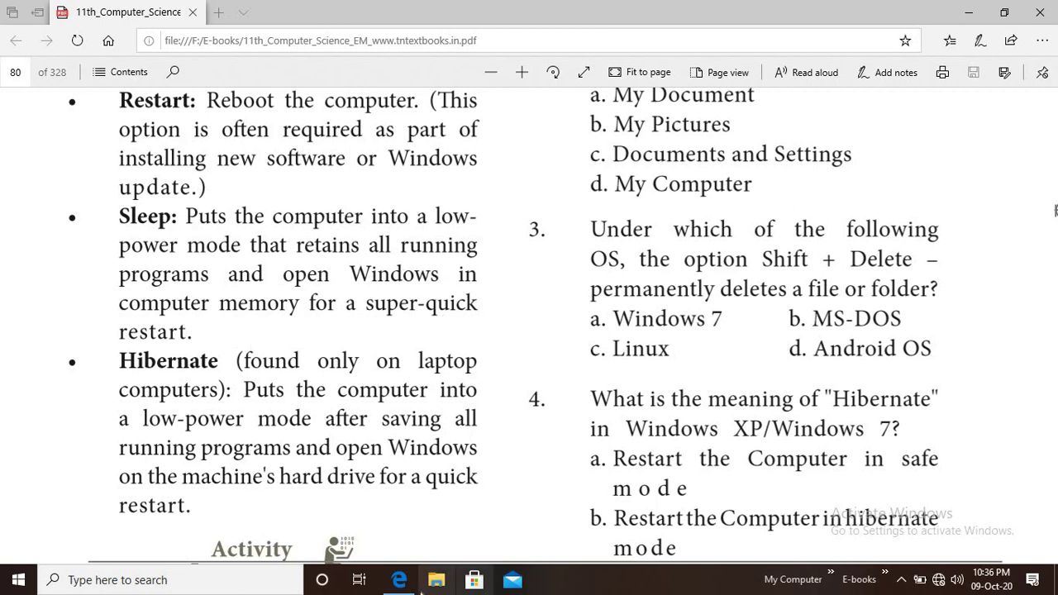
Open File Explorer and Mail, leave both running, and return to the textbook's Sleep and Hibernate points.
{"action": "left_click", "coordinate": [454, 584]}
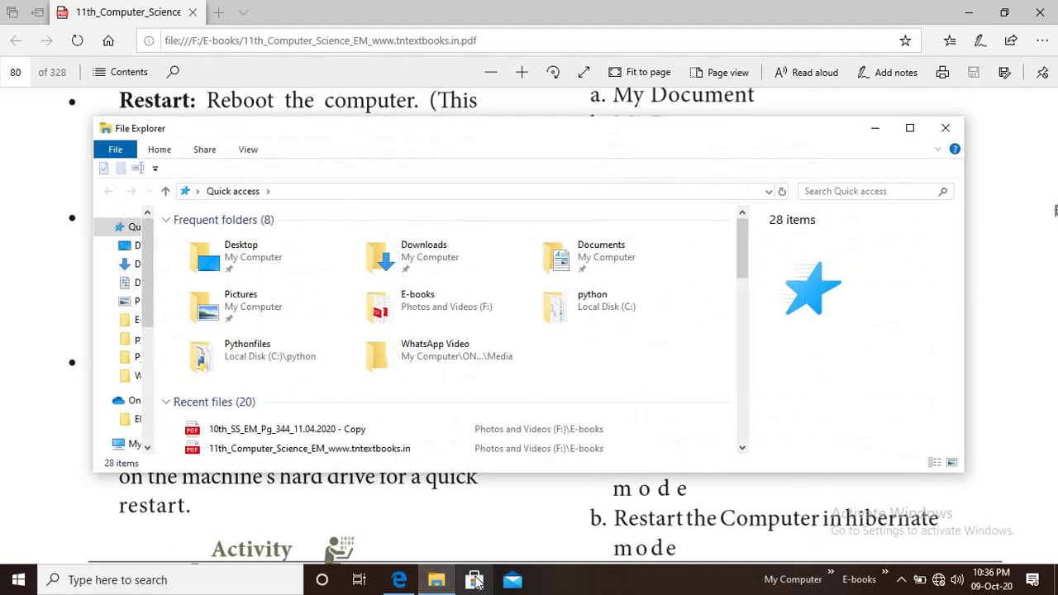
{"action": "left_click", "coordinate": [512, 580]}
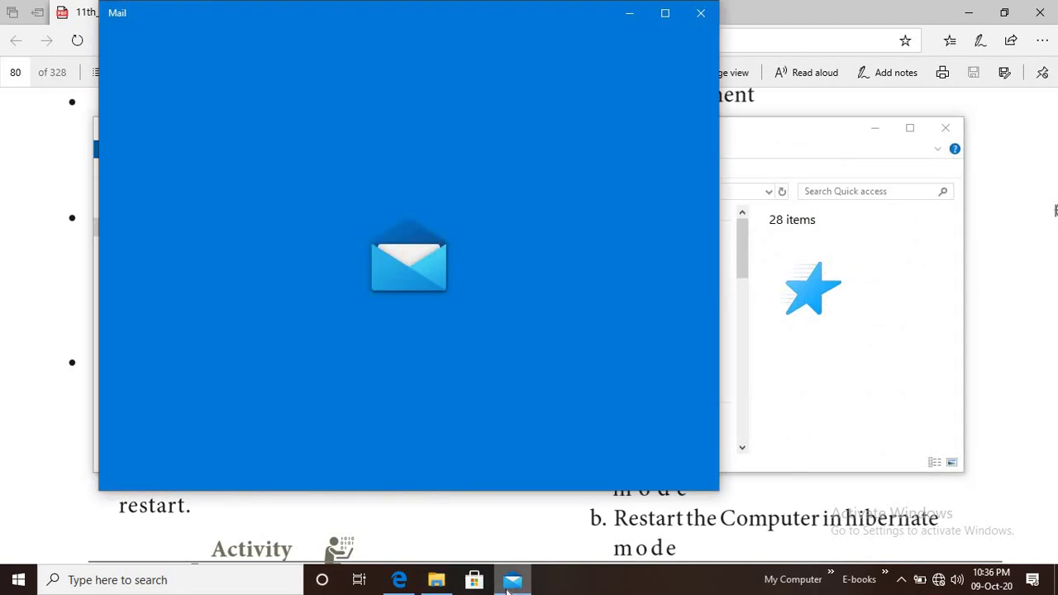
{"action": "left_click", "coordinate": [995, 376]}
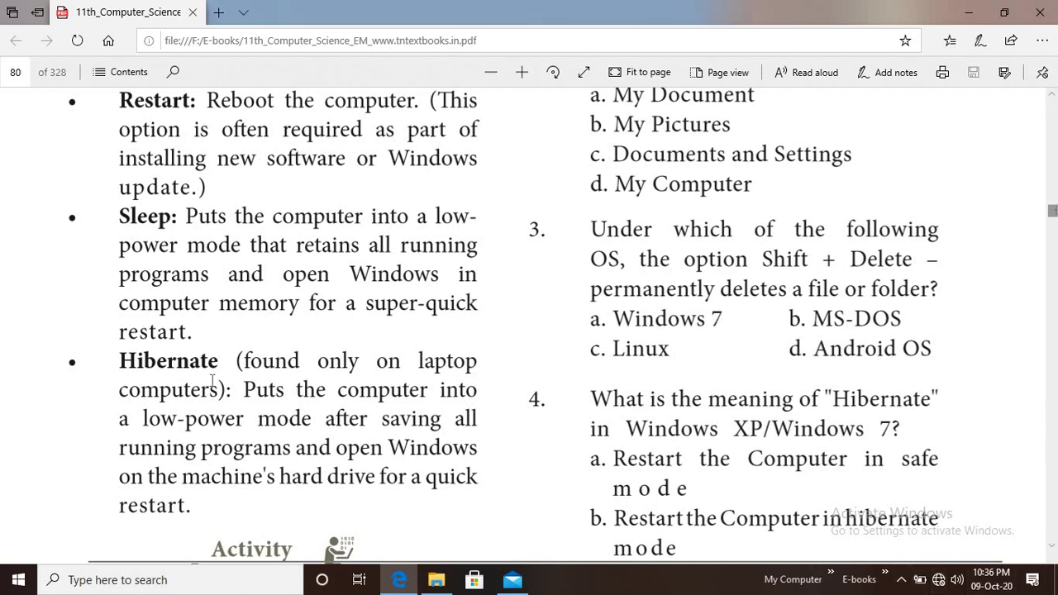
Check the Windows power options against the textbook's Sleep and Hibernate descriptions, and dismiss them without choosing one.
{"action": "left_click", "coordinate": [19, 579]}
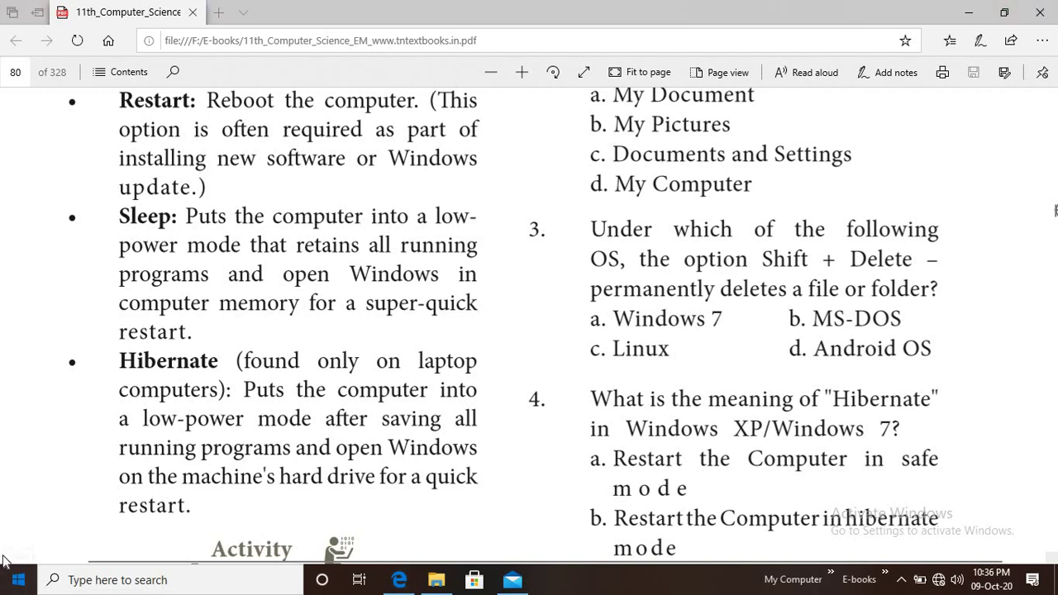
{"action": "left_click", "coordinate": [27, 547]}
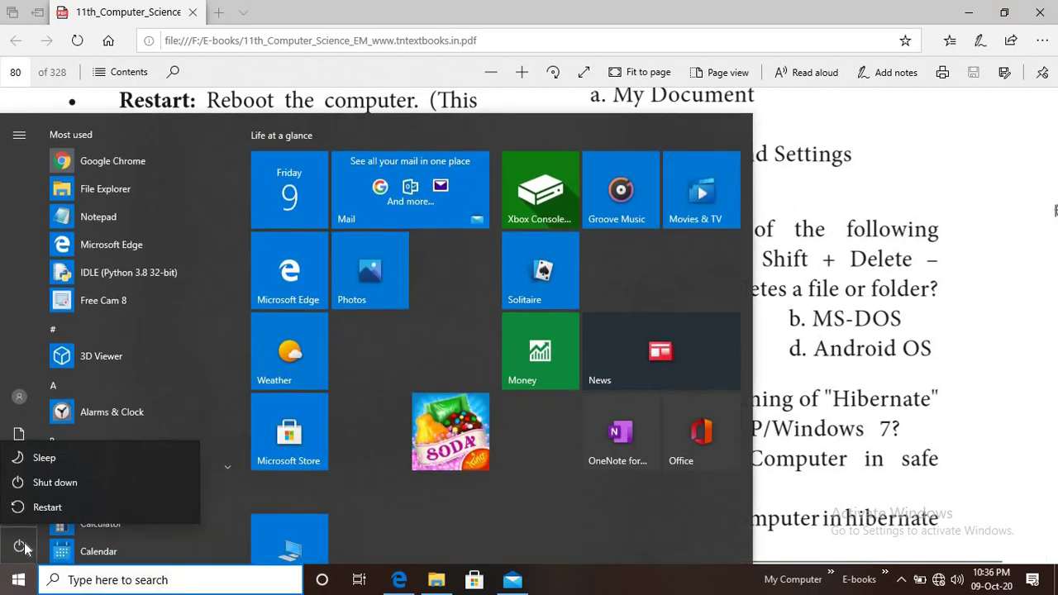
{"action": "key", "text": "Escape"}
{"action": "key", "text": "Escape"}
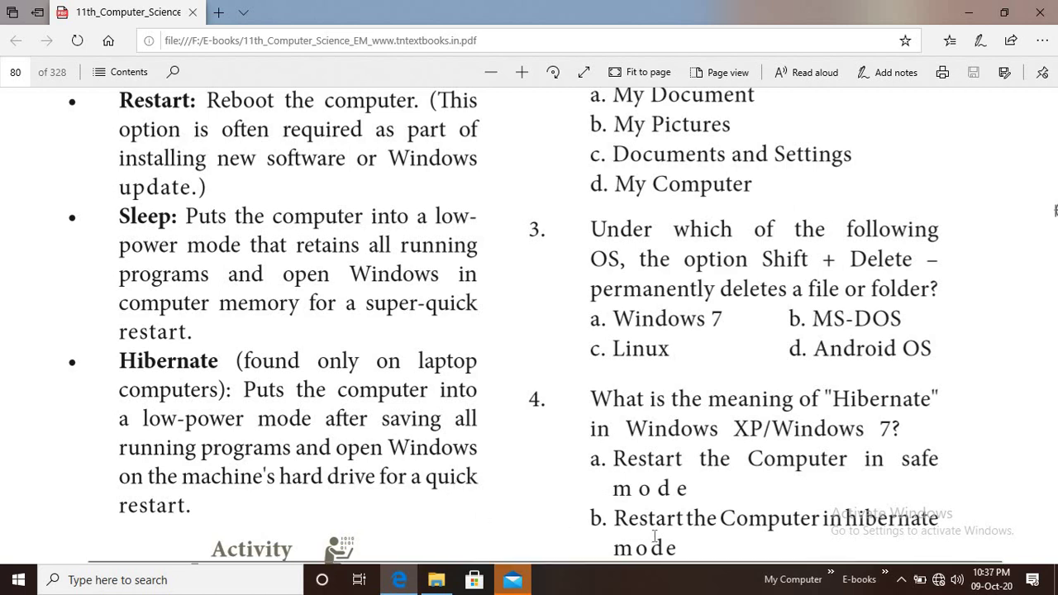
Look back over the textbook's shutdown options, and continue to the Student Activity section and evaluation questions 4 and 5.
{"action": "scroll", "coordinate": [876, 464], "scroll_direction": "up", "scroll_amount": 3}
{"action": "scroll", "coordinate": [875, 465], "scroll_direction": "up", "scroll_amount": 4}
{"action": "scroll", "coordinate": [876, 465], "scroll_direction": "down", "scroll_amount": 6}
{"action": "scroll", "coordinate": [876, 464], "scroll_direction": "down", "scroll_amount": 4}
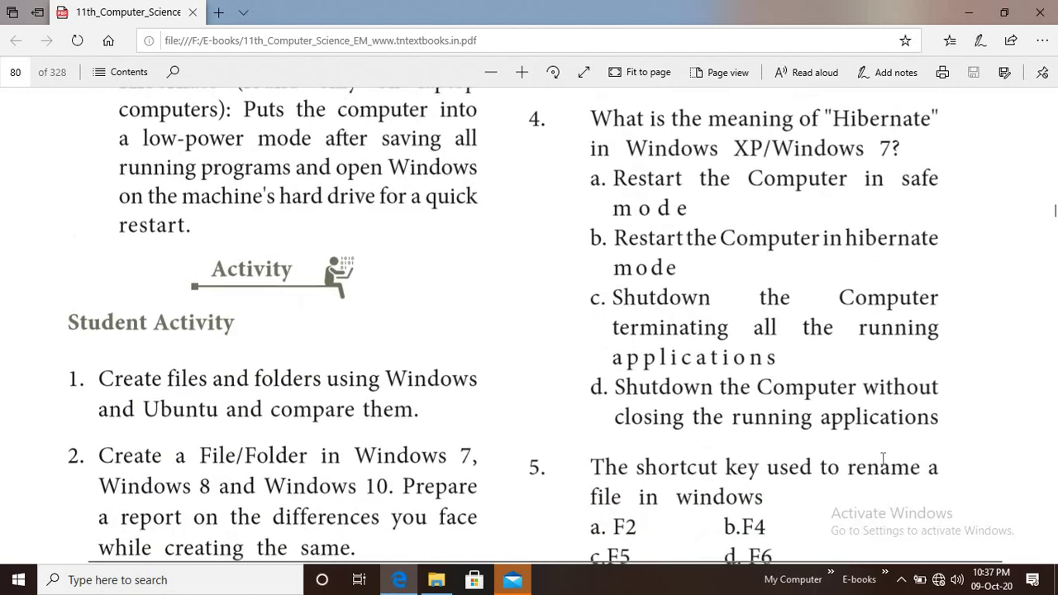